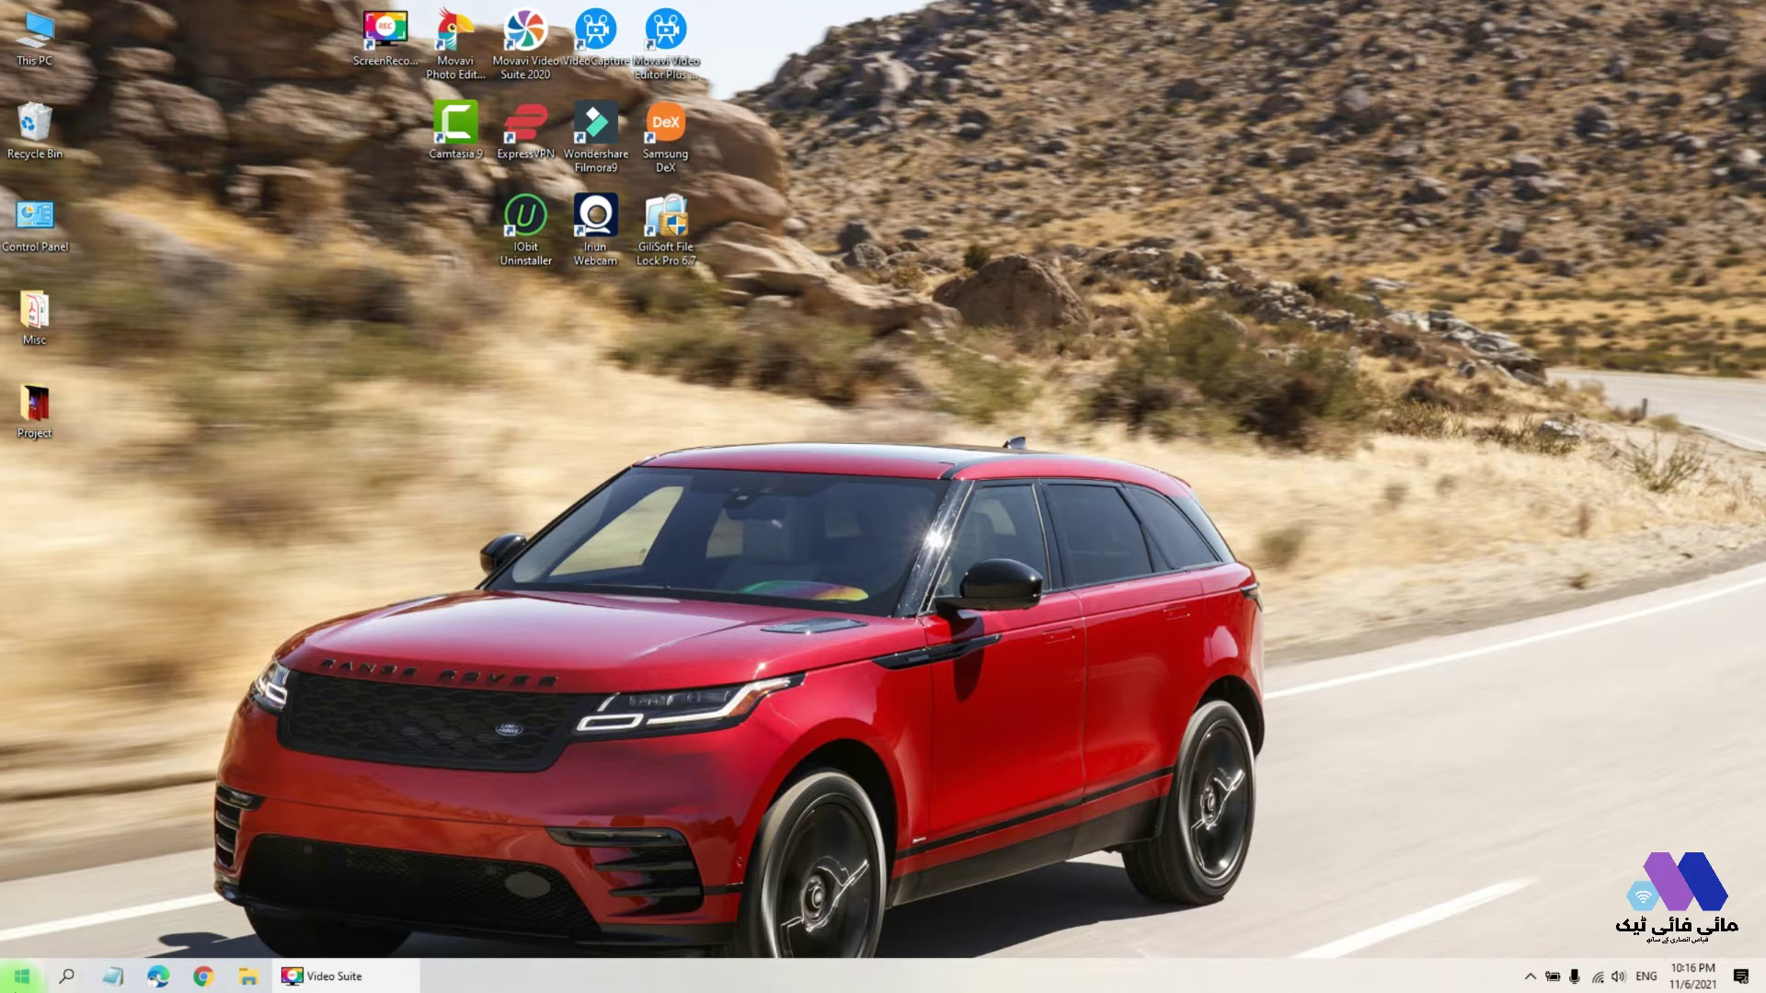
Step: Open the Start menu and scroll the installed apps list looking for Paint 3D
left_click(13, 984)
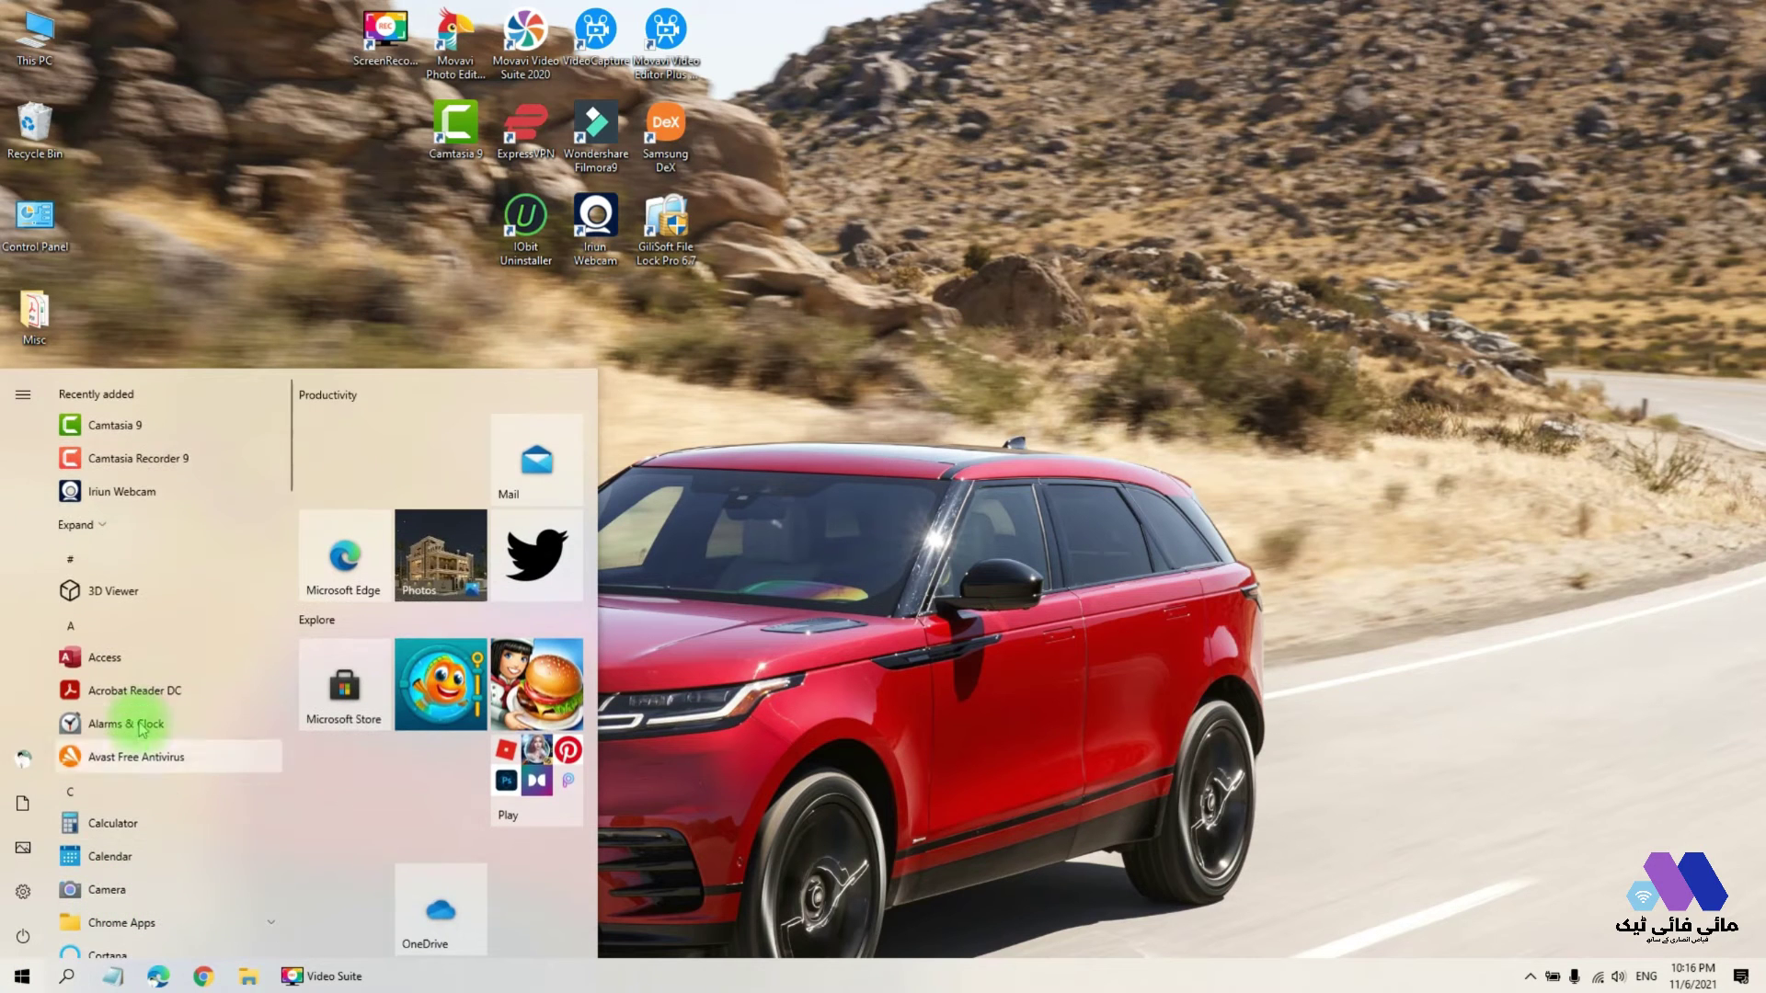
scroll(110, 654, "down", 5)
scroll(129, 682, "down", 5)
scroll(138, 690, "down", 4)
scroll(193, 782, "down", 2)
scroll(179, 750, "down", 3)
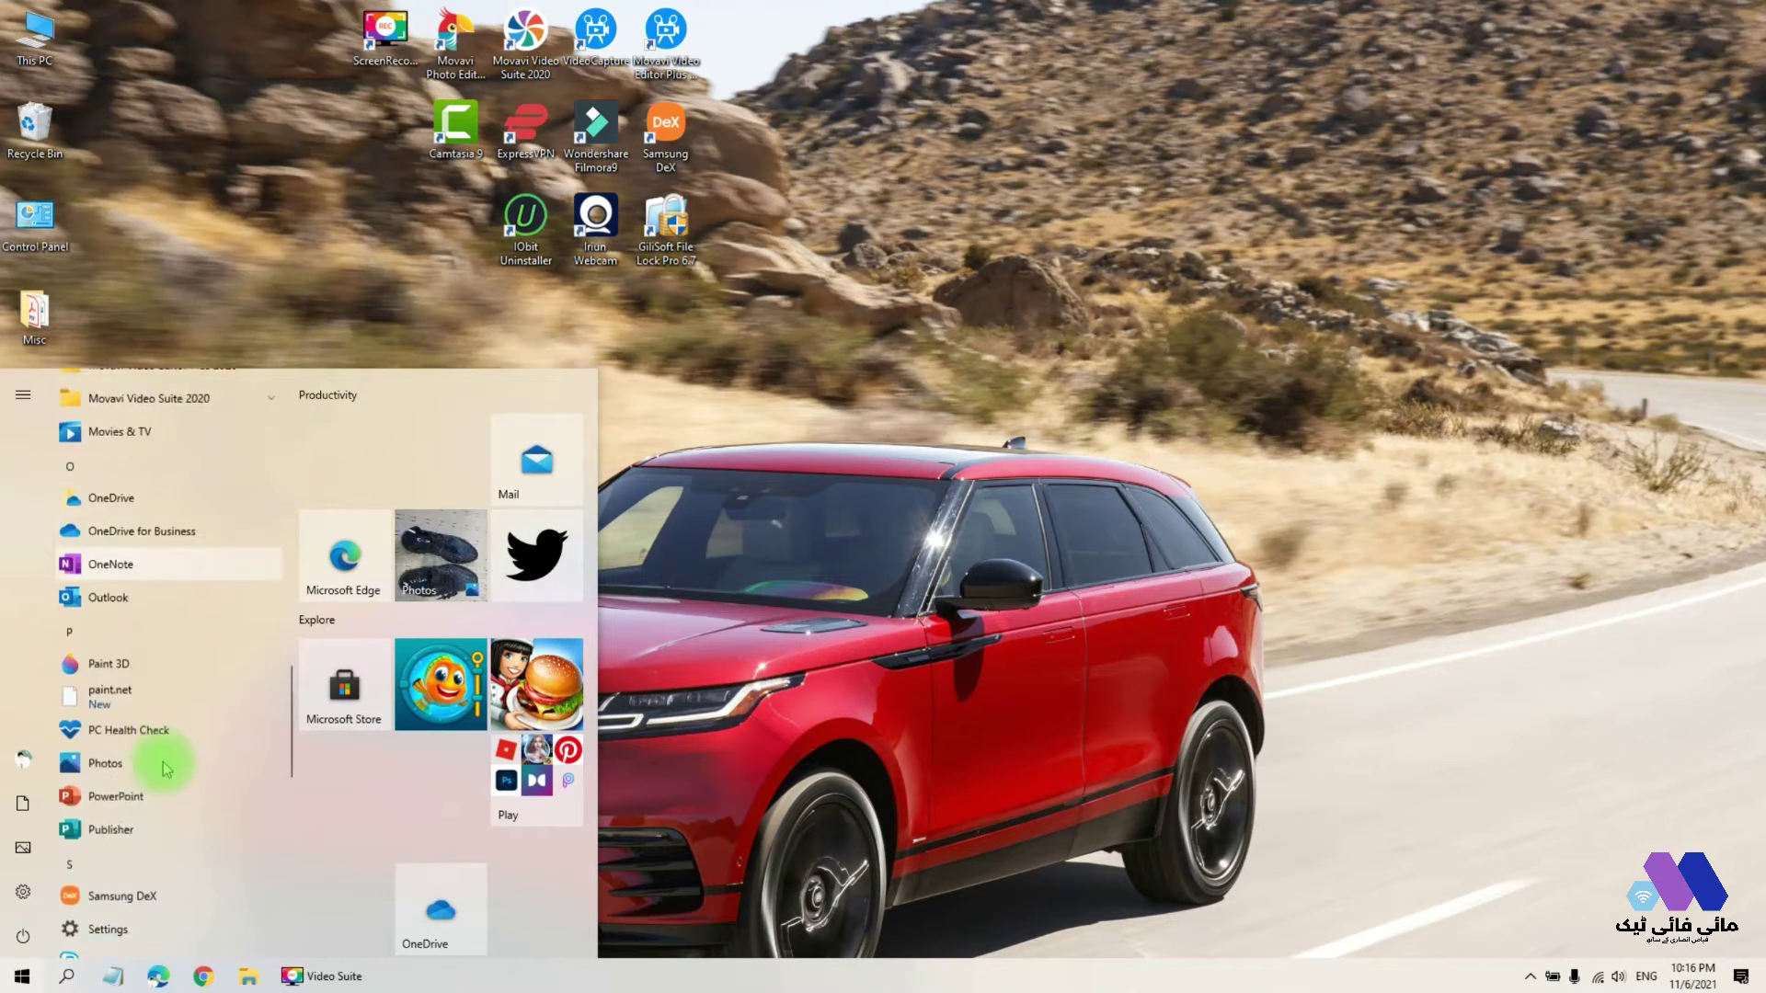
scroll(161, 662, "down", 1)
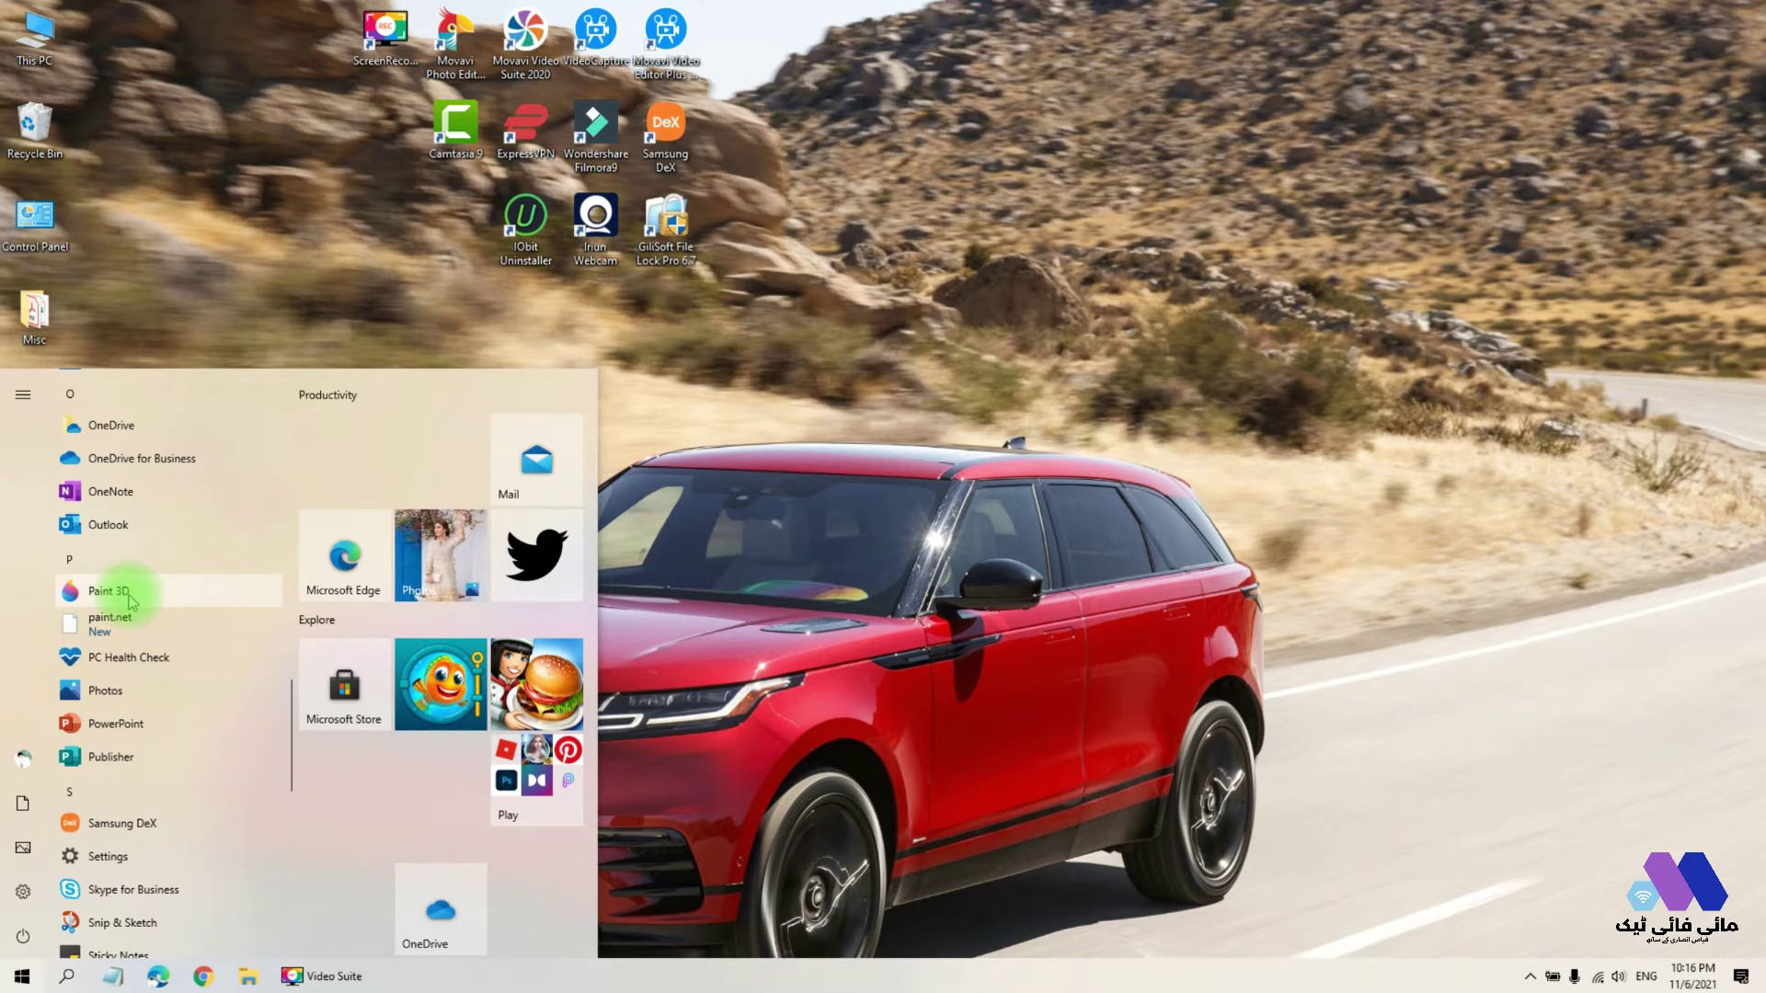
Step: Search Windows for 'paint 3d' and launch Paint 3D from the best match
left_click(66, 975)
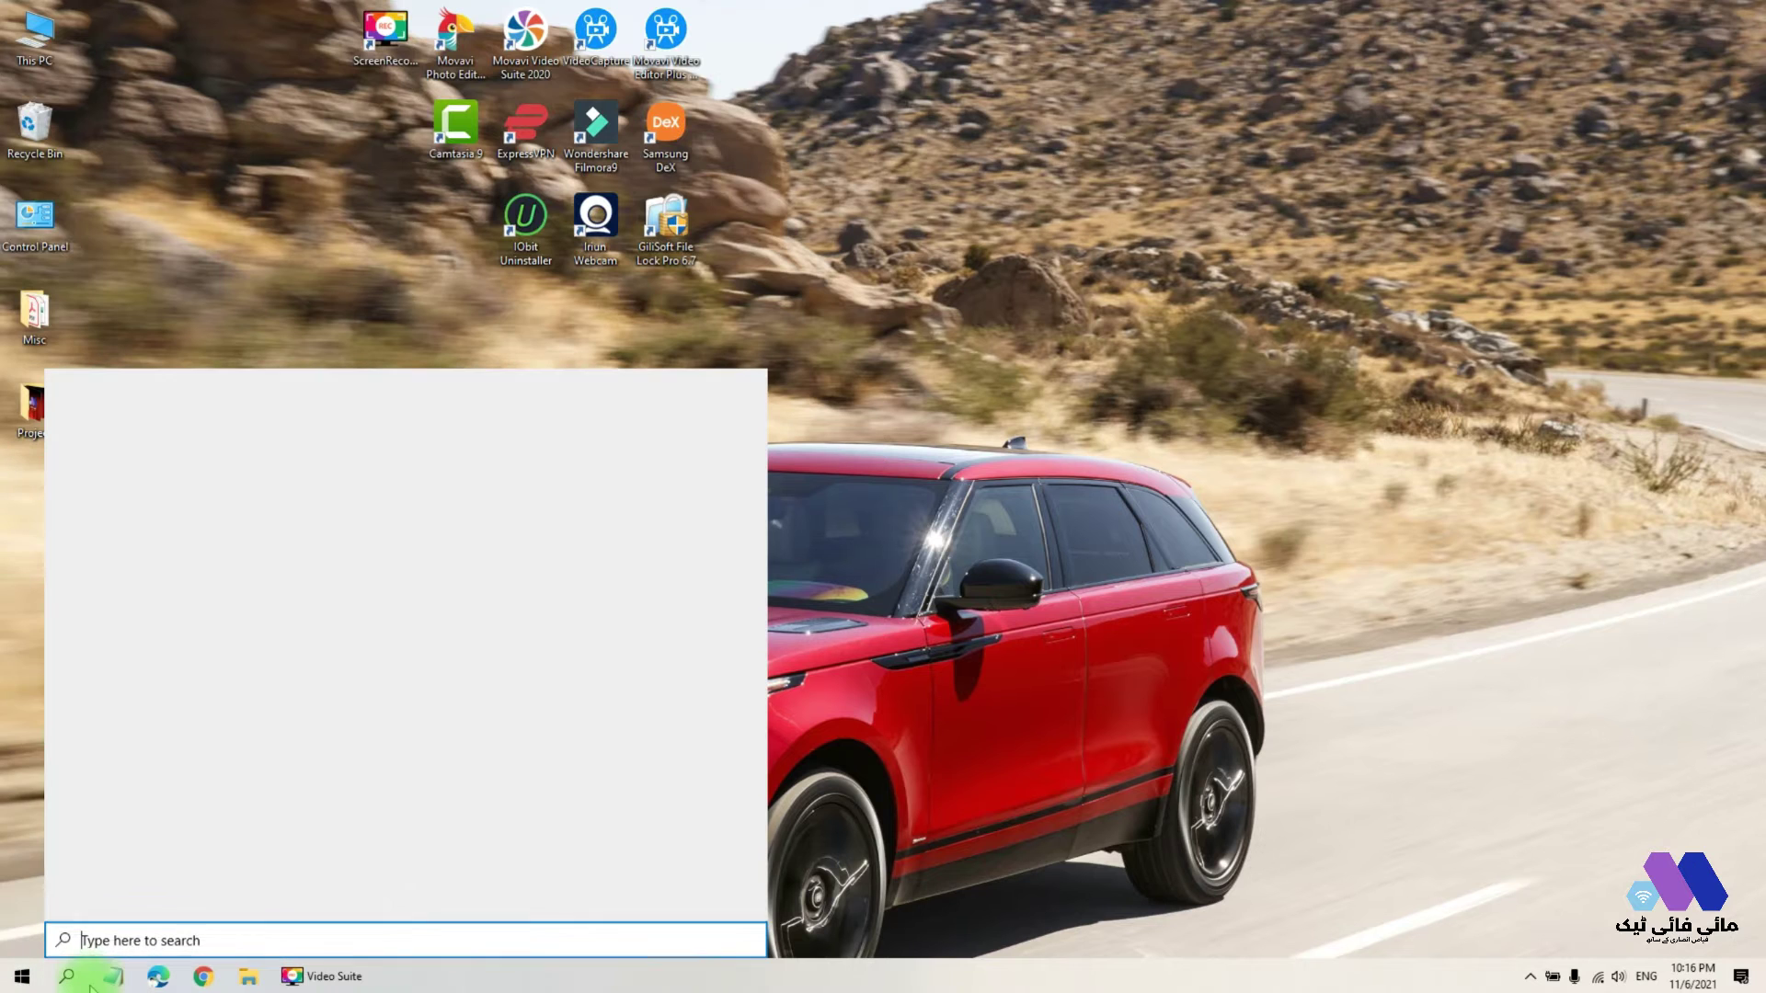
type("paint 3d")
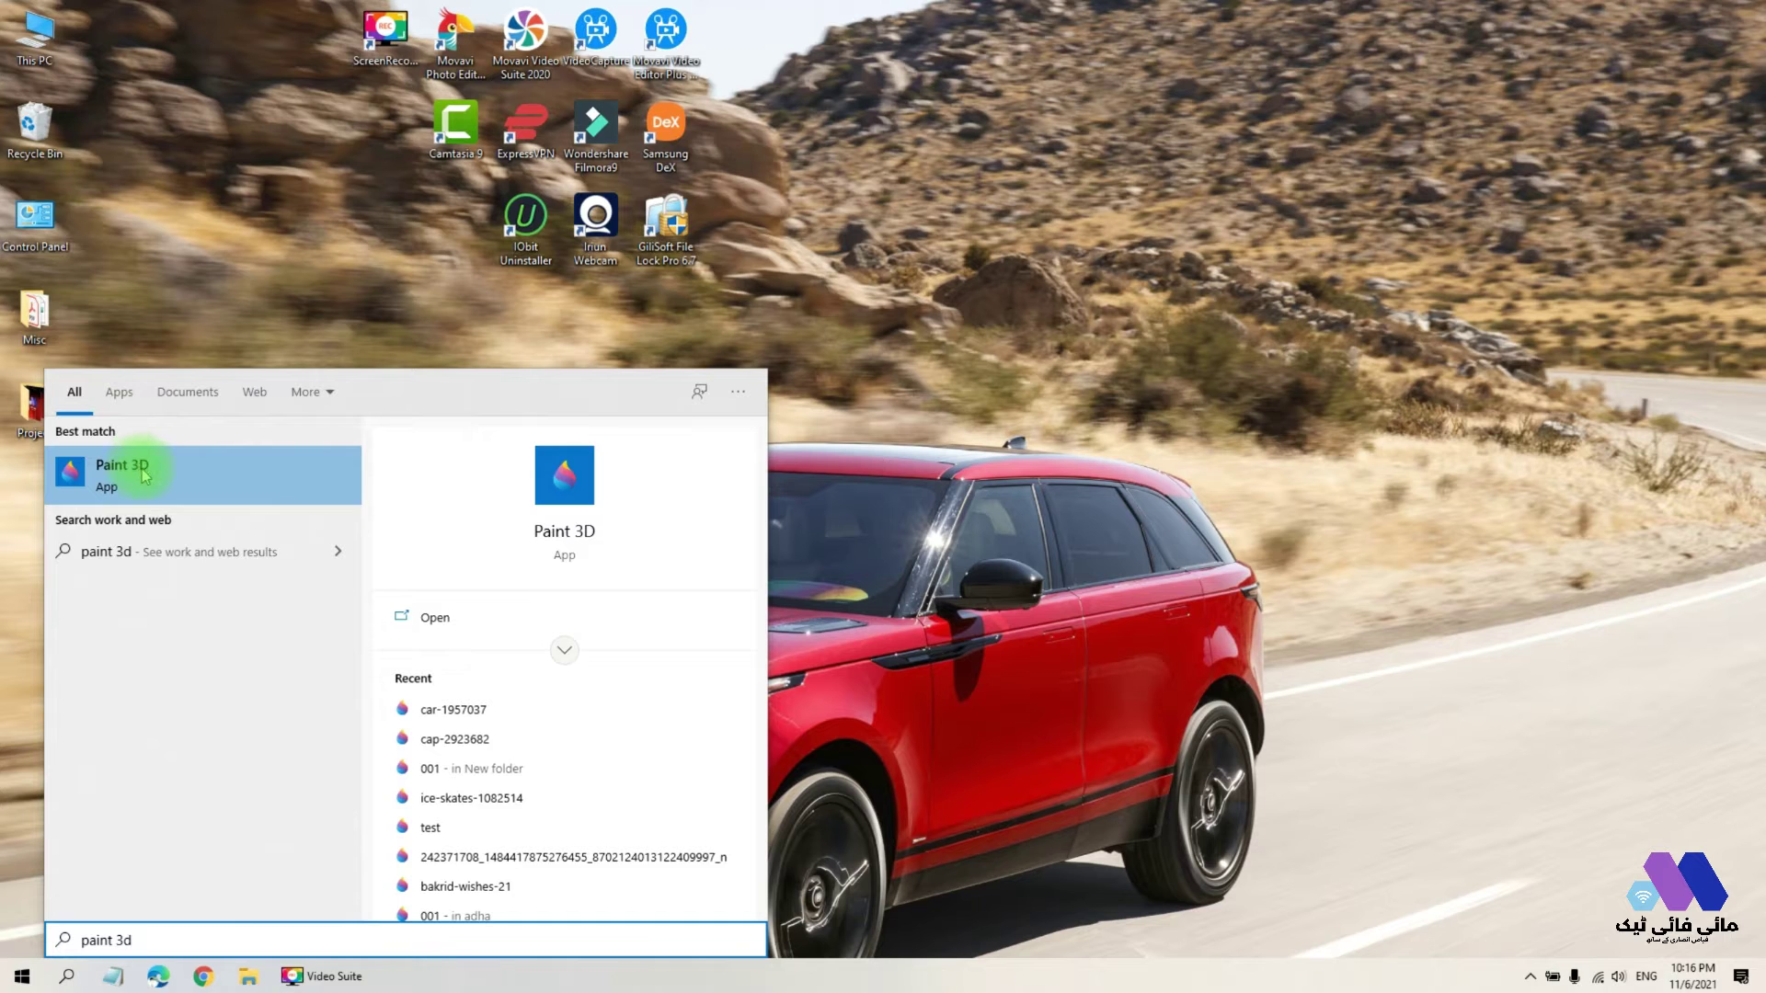
left_click(144, 475)
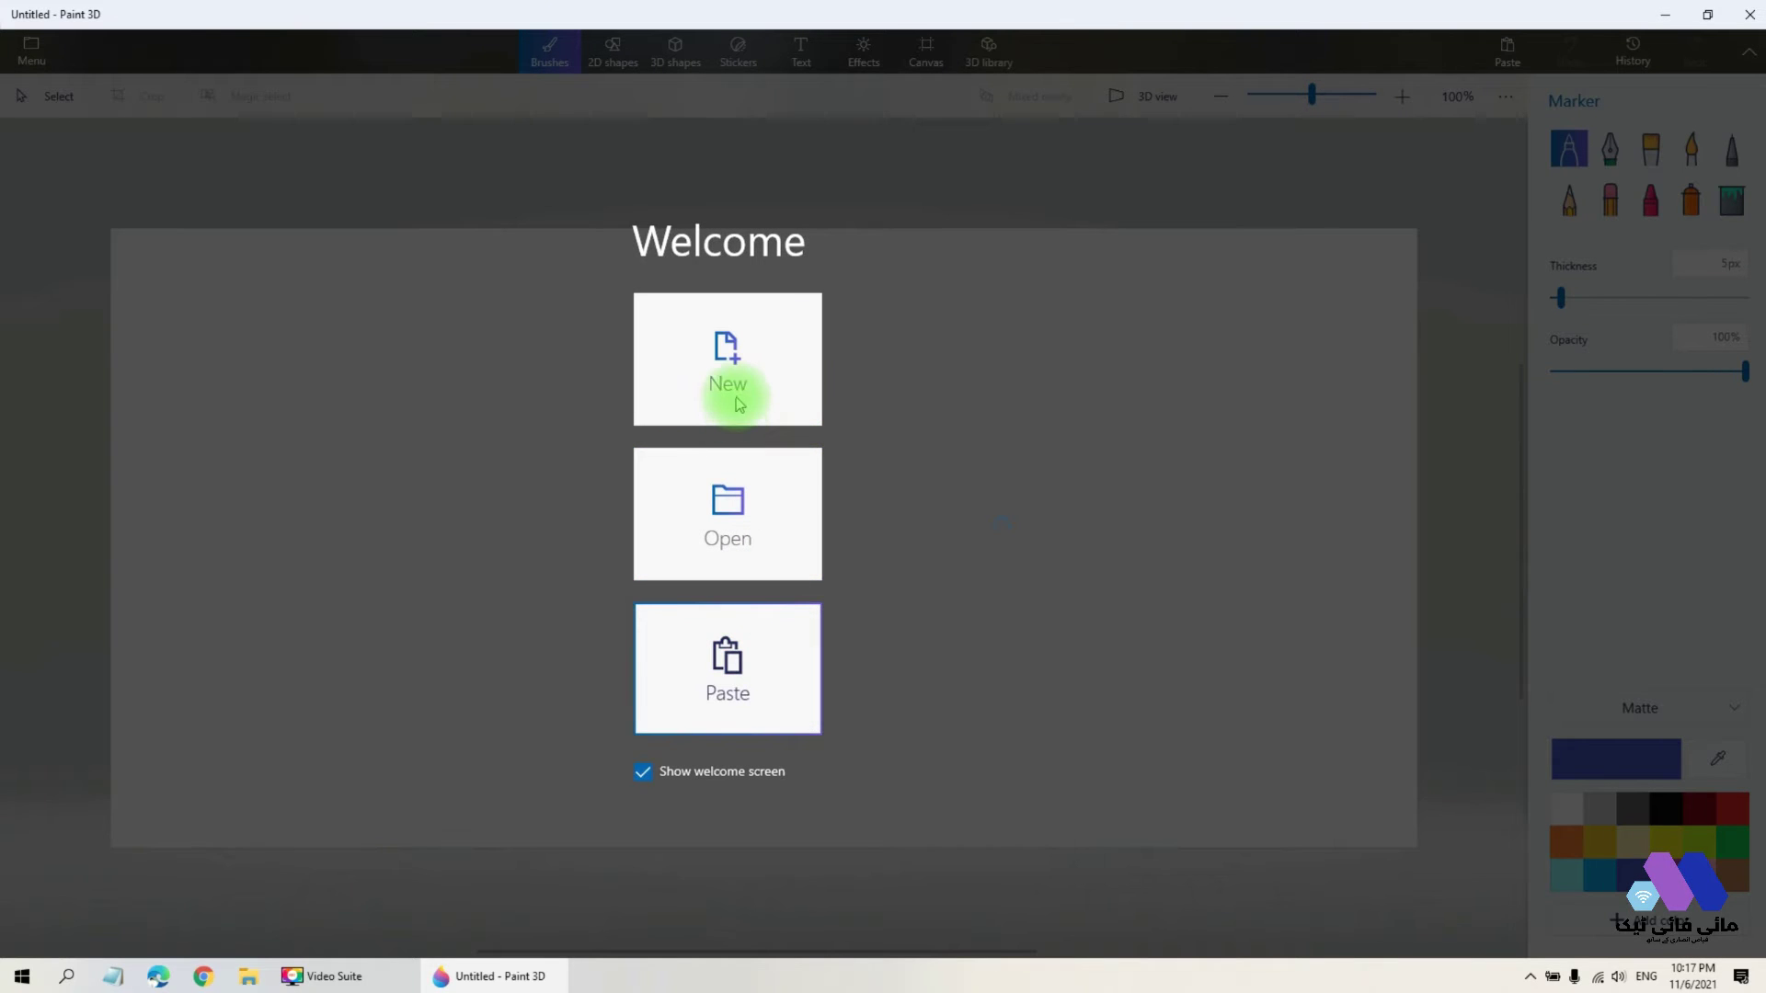
Step: Create a new blank canvas from the Paint 3D Welcome screen
left_click(729, 386)
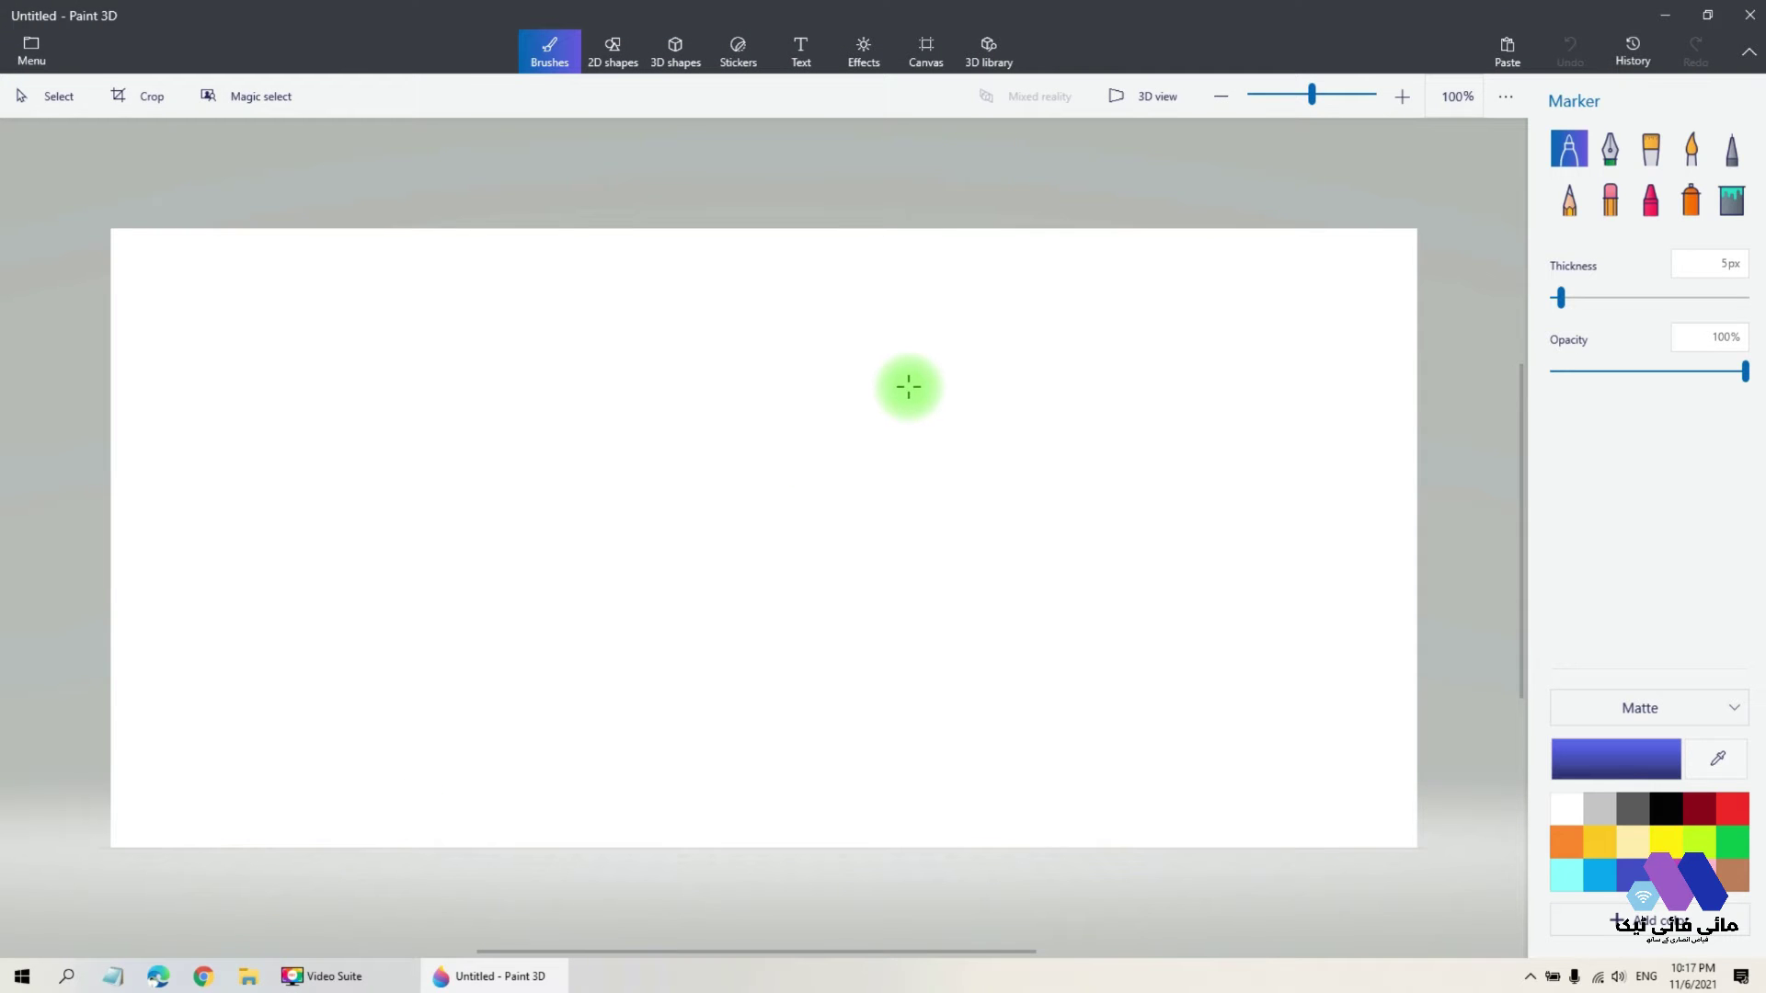
Step: Drag the cap-2923682 photo from D:\Youtube\Images onto the Paint 3D canvas, then minimize Explorer
key("super+e")
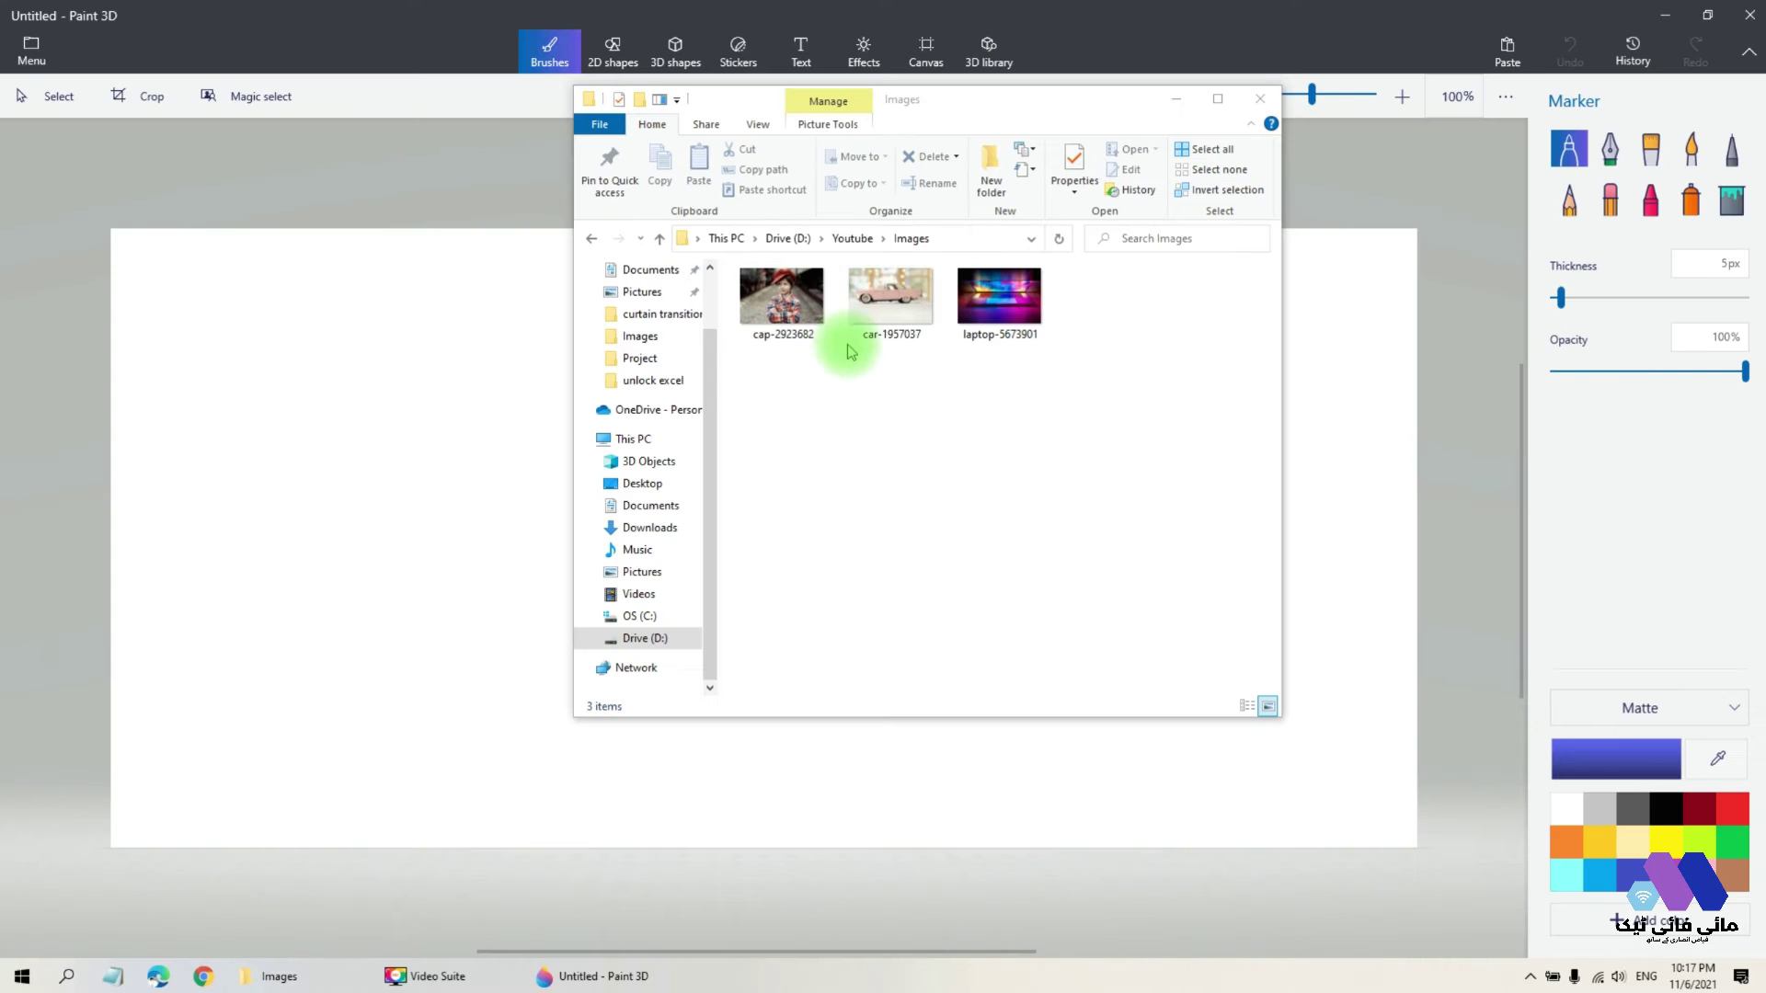
left_click(780, 308)
mouse_move(779, 306)
left_mouse_down()
mouse_move(793, 295)
mouse_move(390, 535)
left_mouse_up()
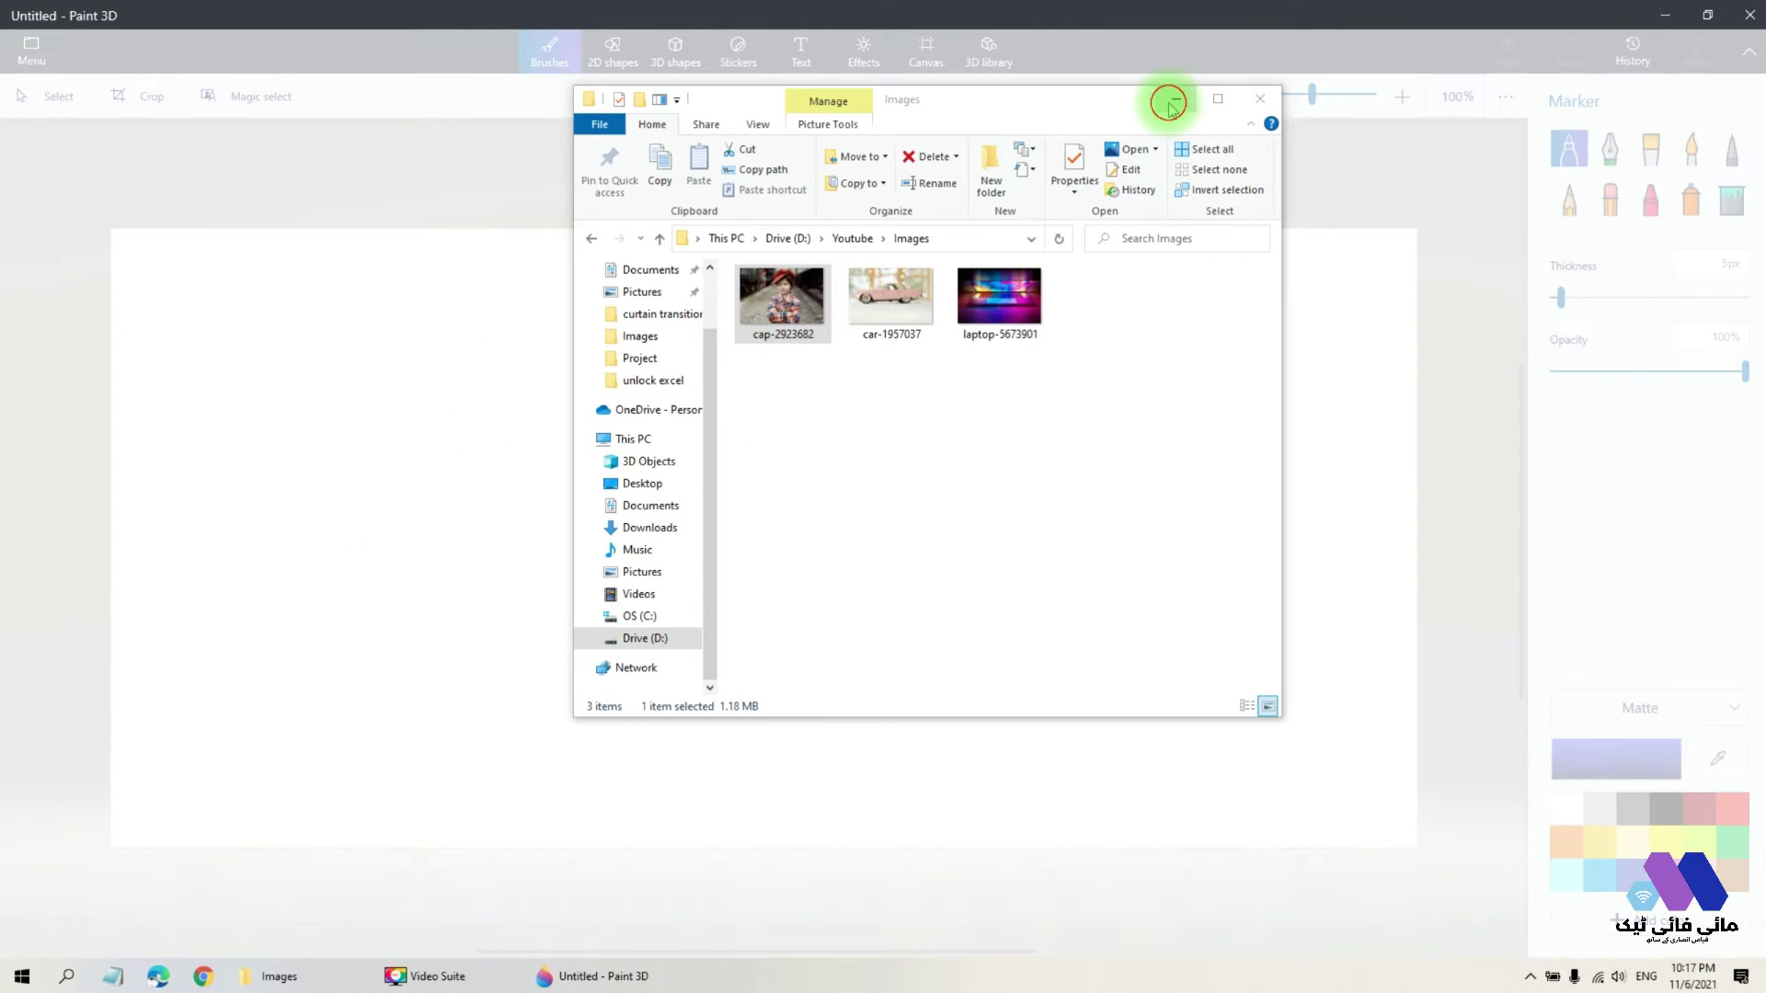
left_click(1170, 101)
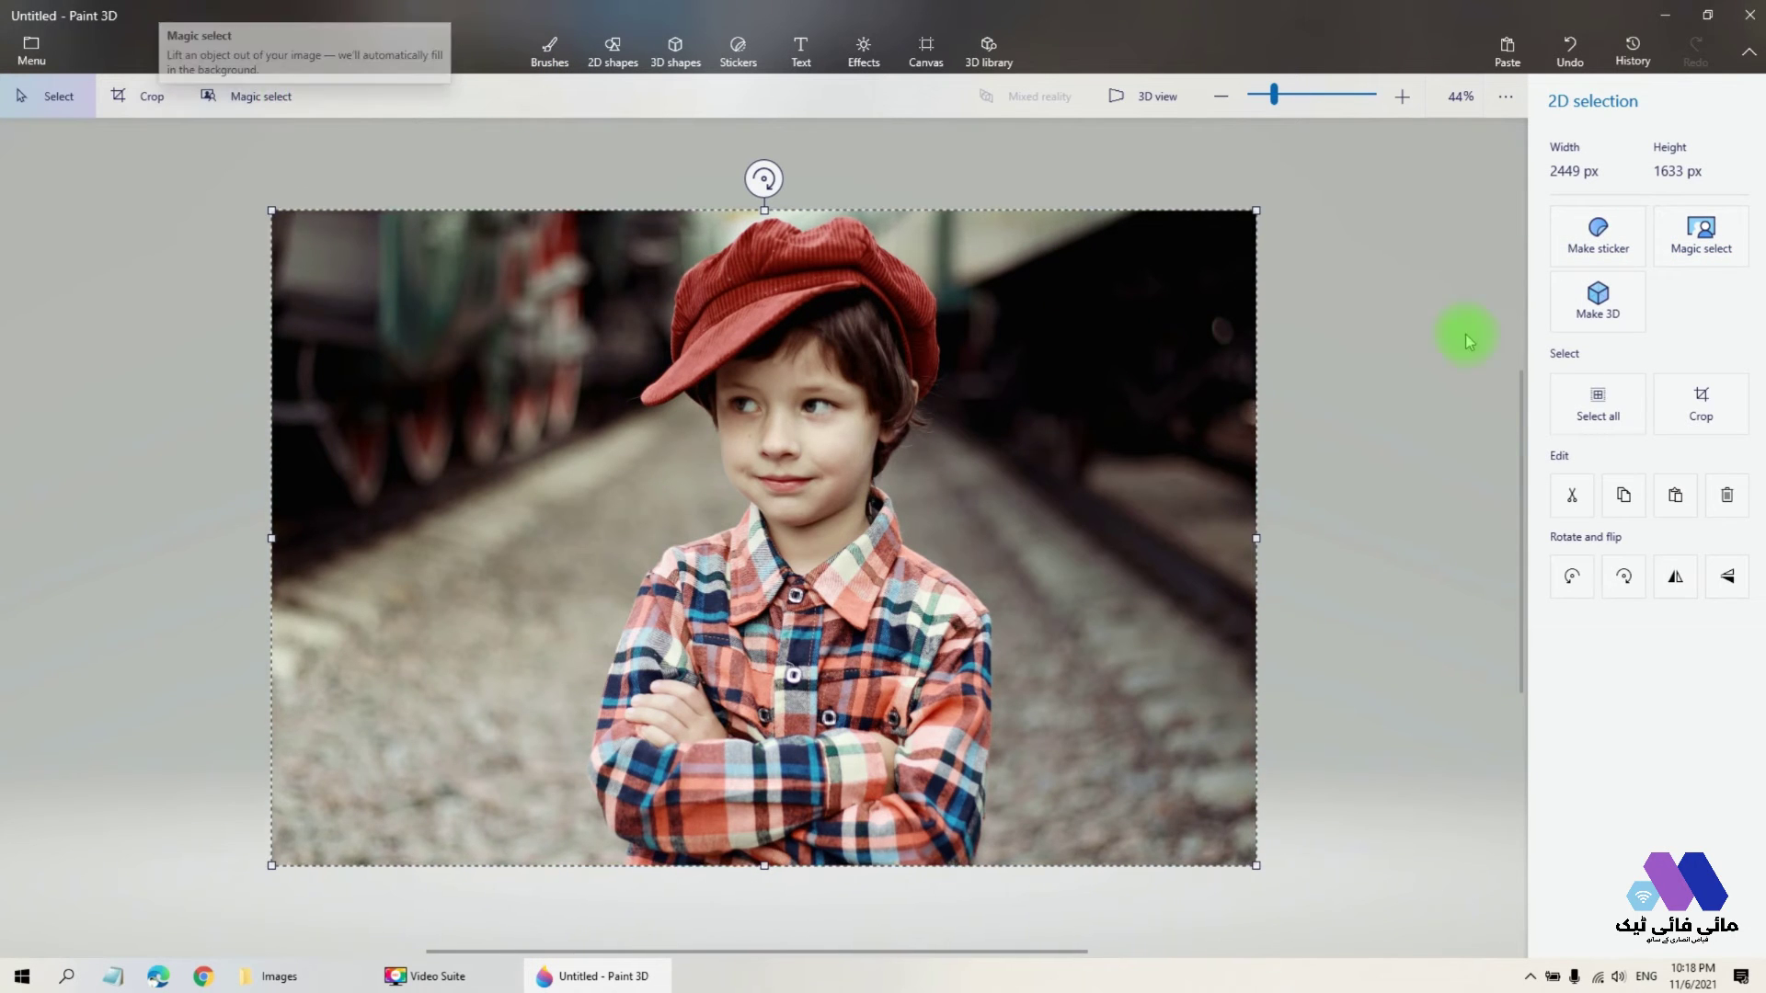
Step: Start Magic select and pull the focus box's right, left and top edges in around the boy
left_click(1695, 247)
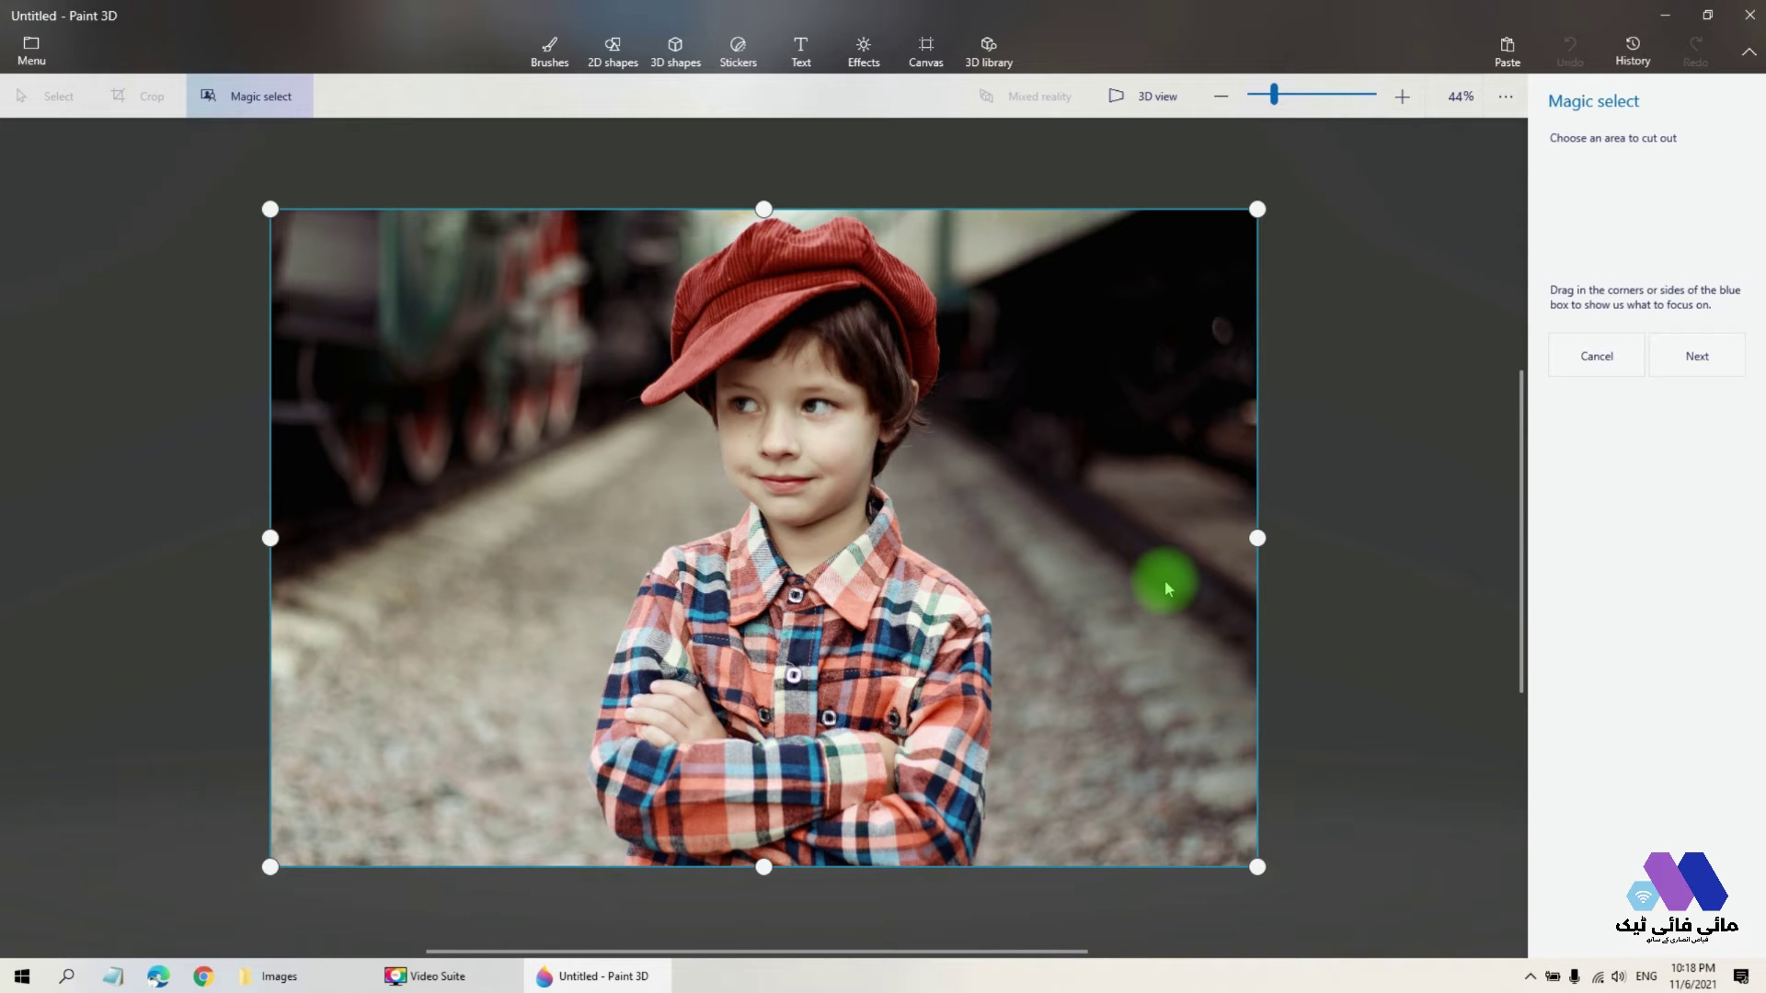
left_click_drag(1256, 540, 993, 569)
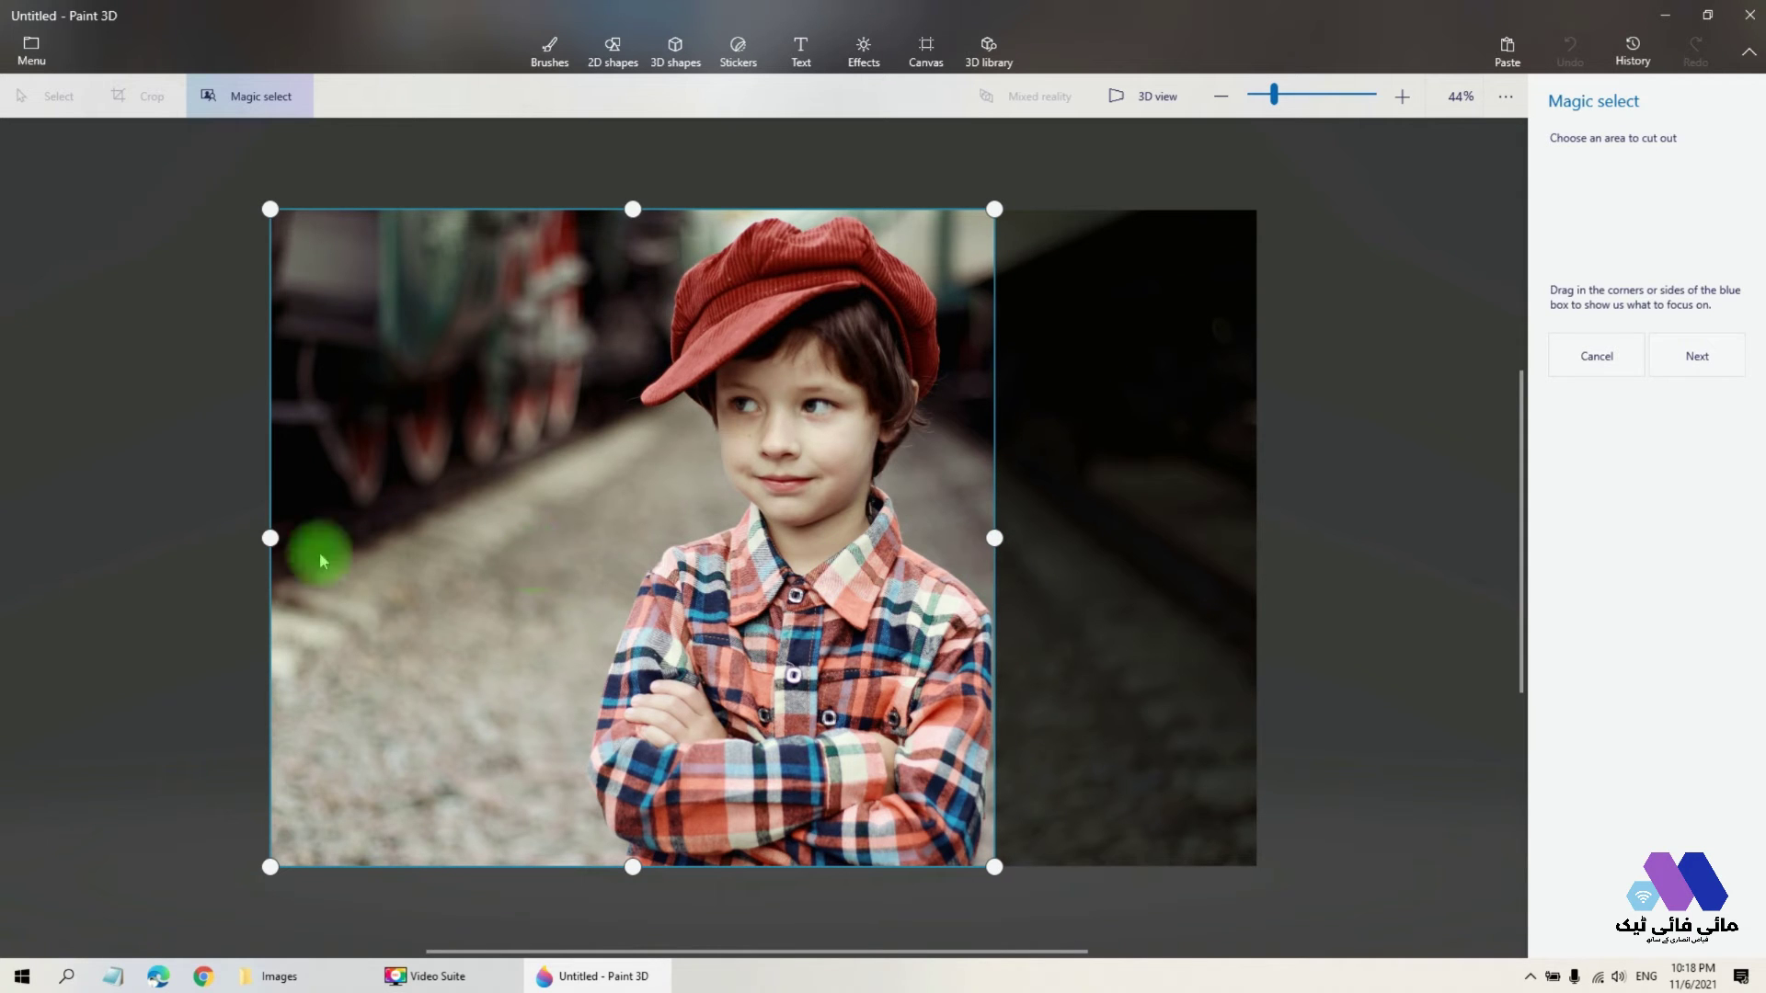
left_click_drag(268, 538, 583, 570)
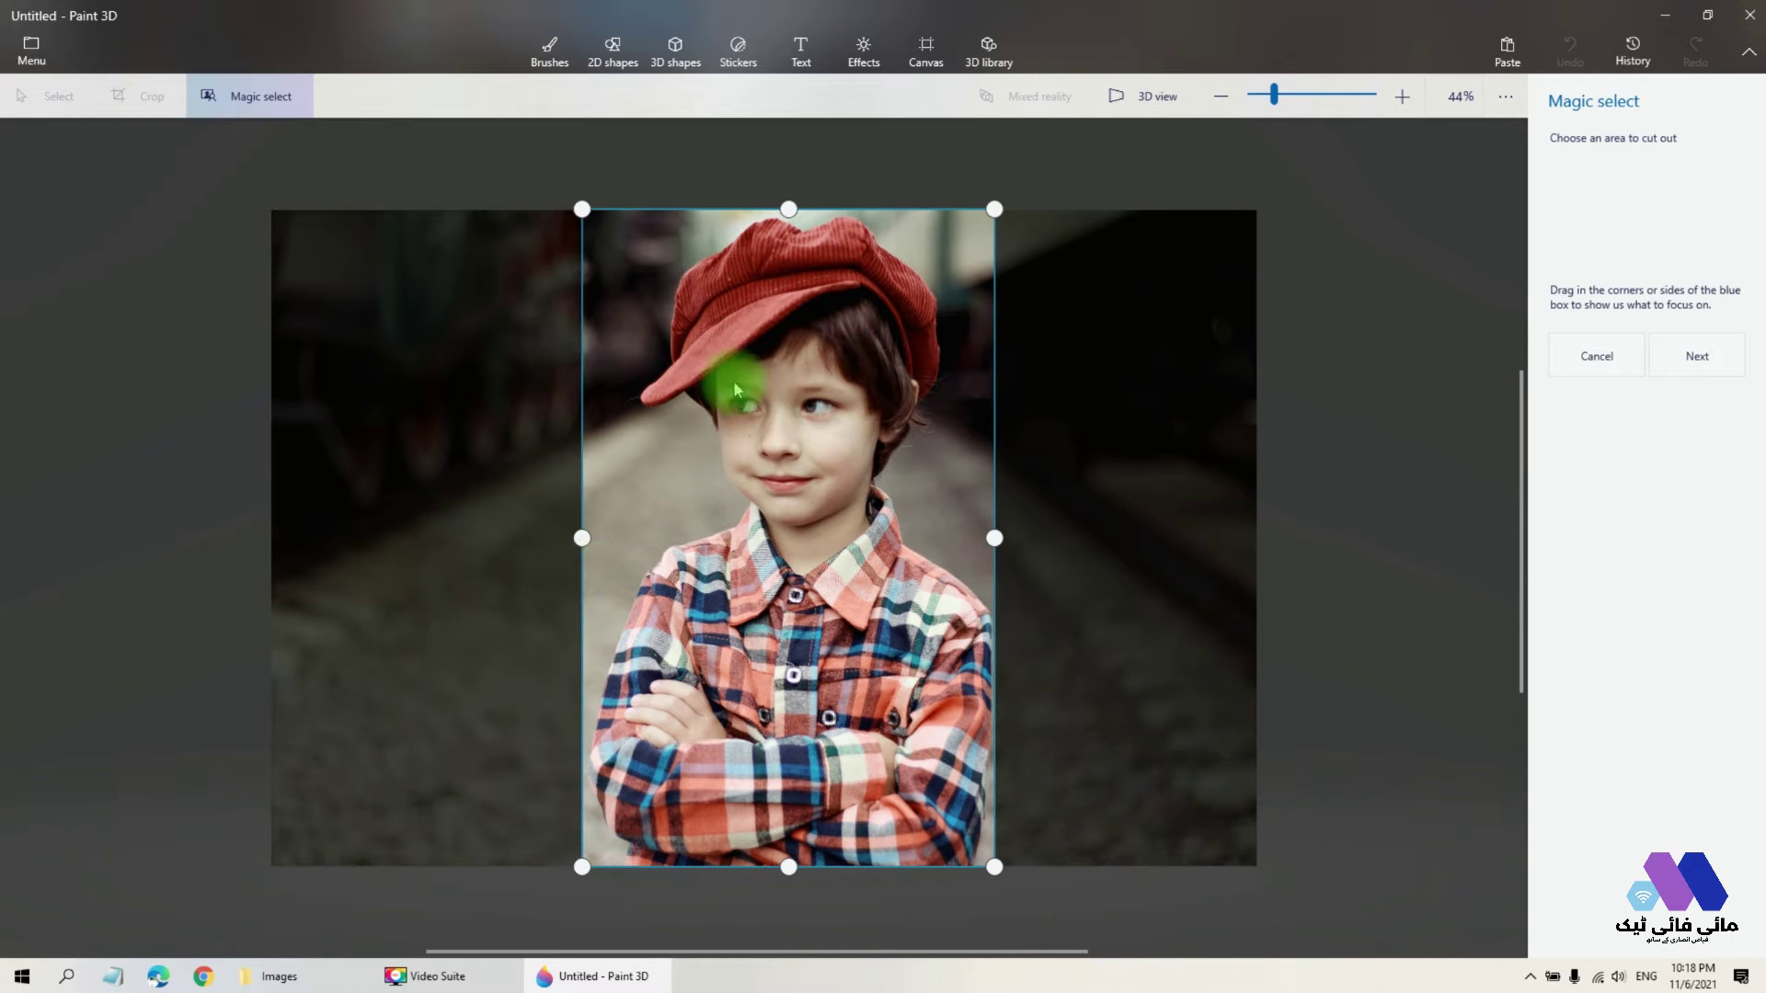
left_click_drag(791, 207, 791, 212)
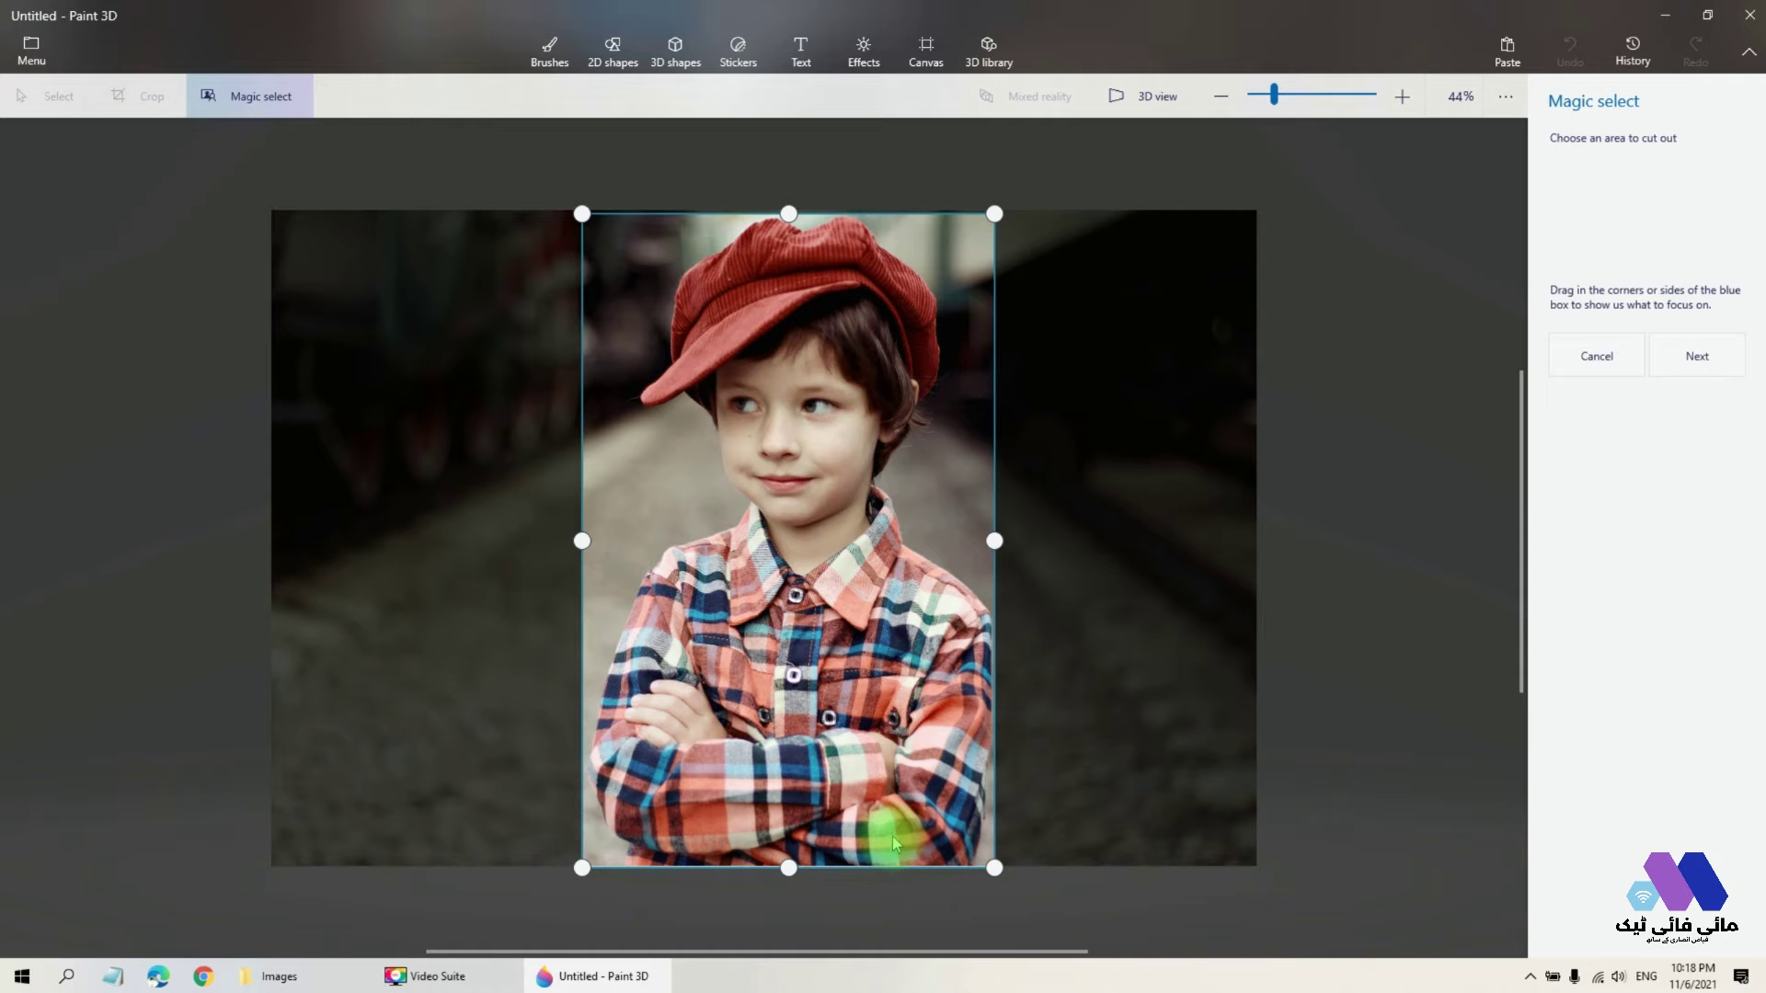
Step: Advance Magic select so the boy is outlined, check the edges zoomed, and pick Remove
left_click(1697, 368)
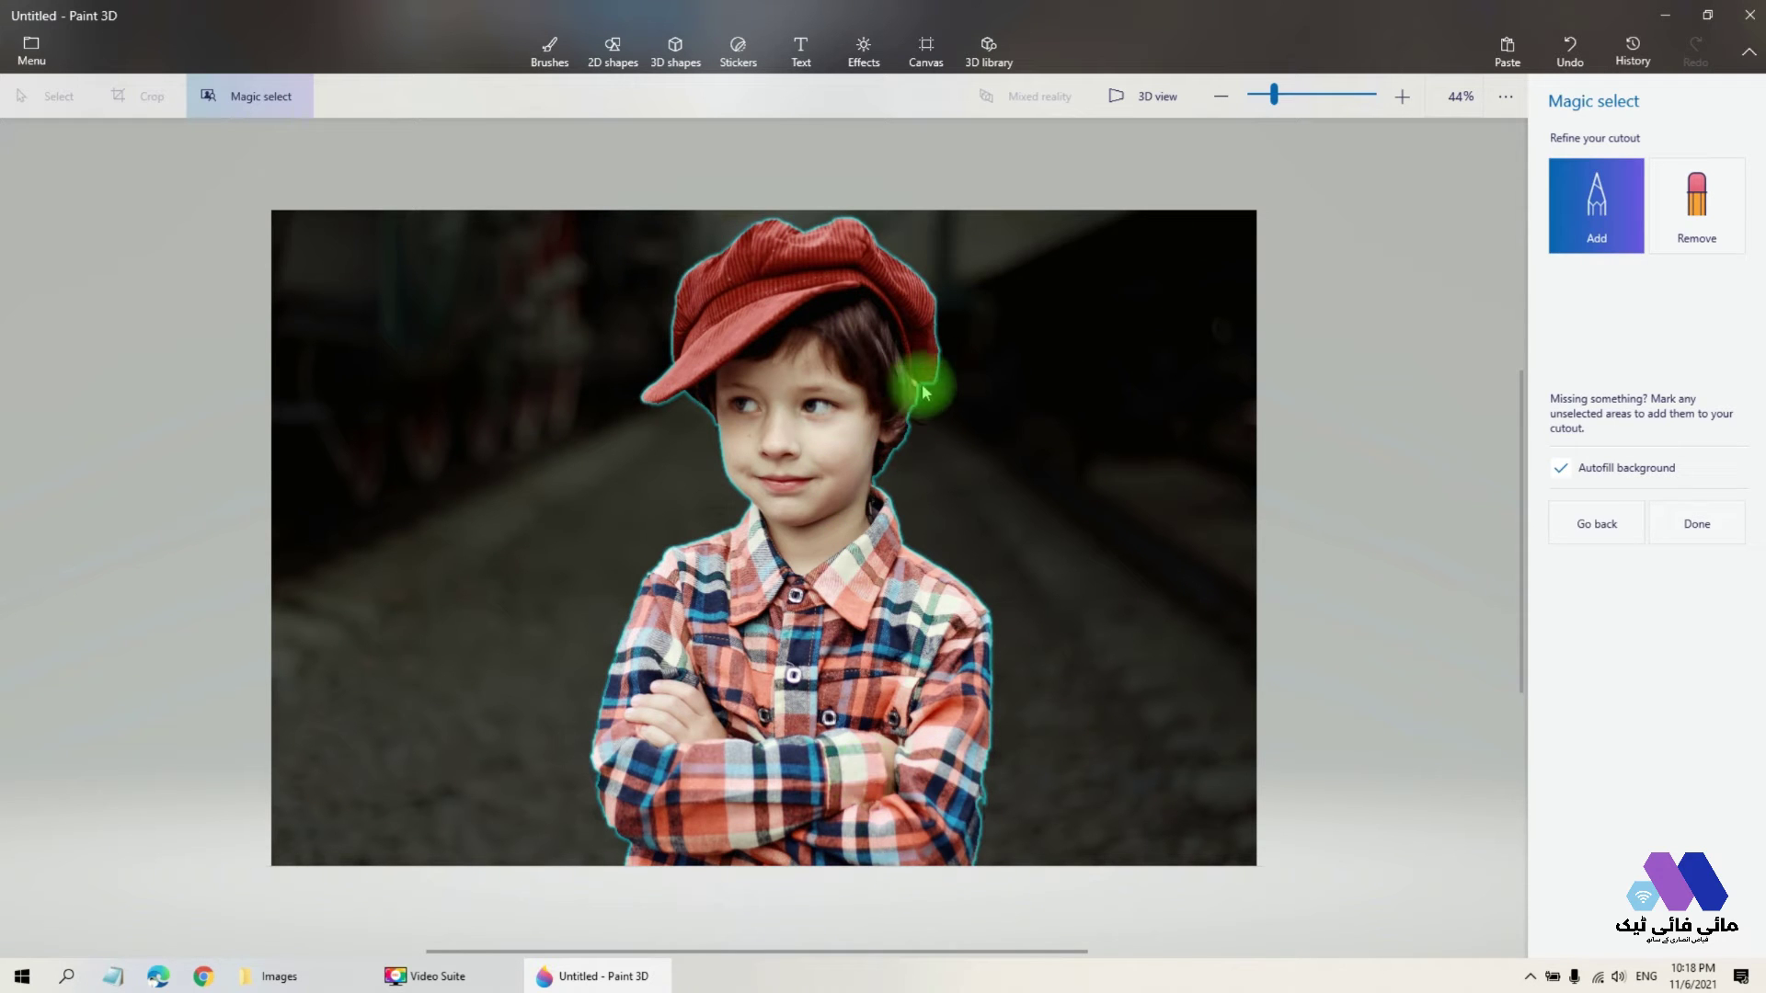
scroll(924, 394, "up", 1)
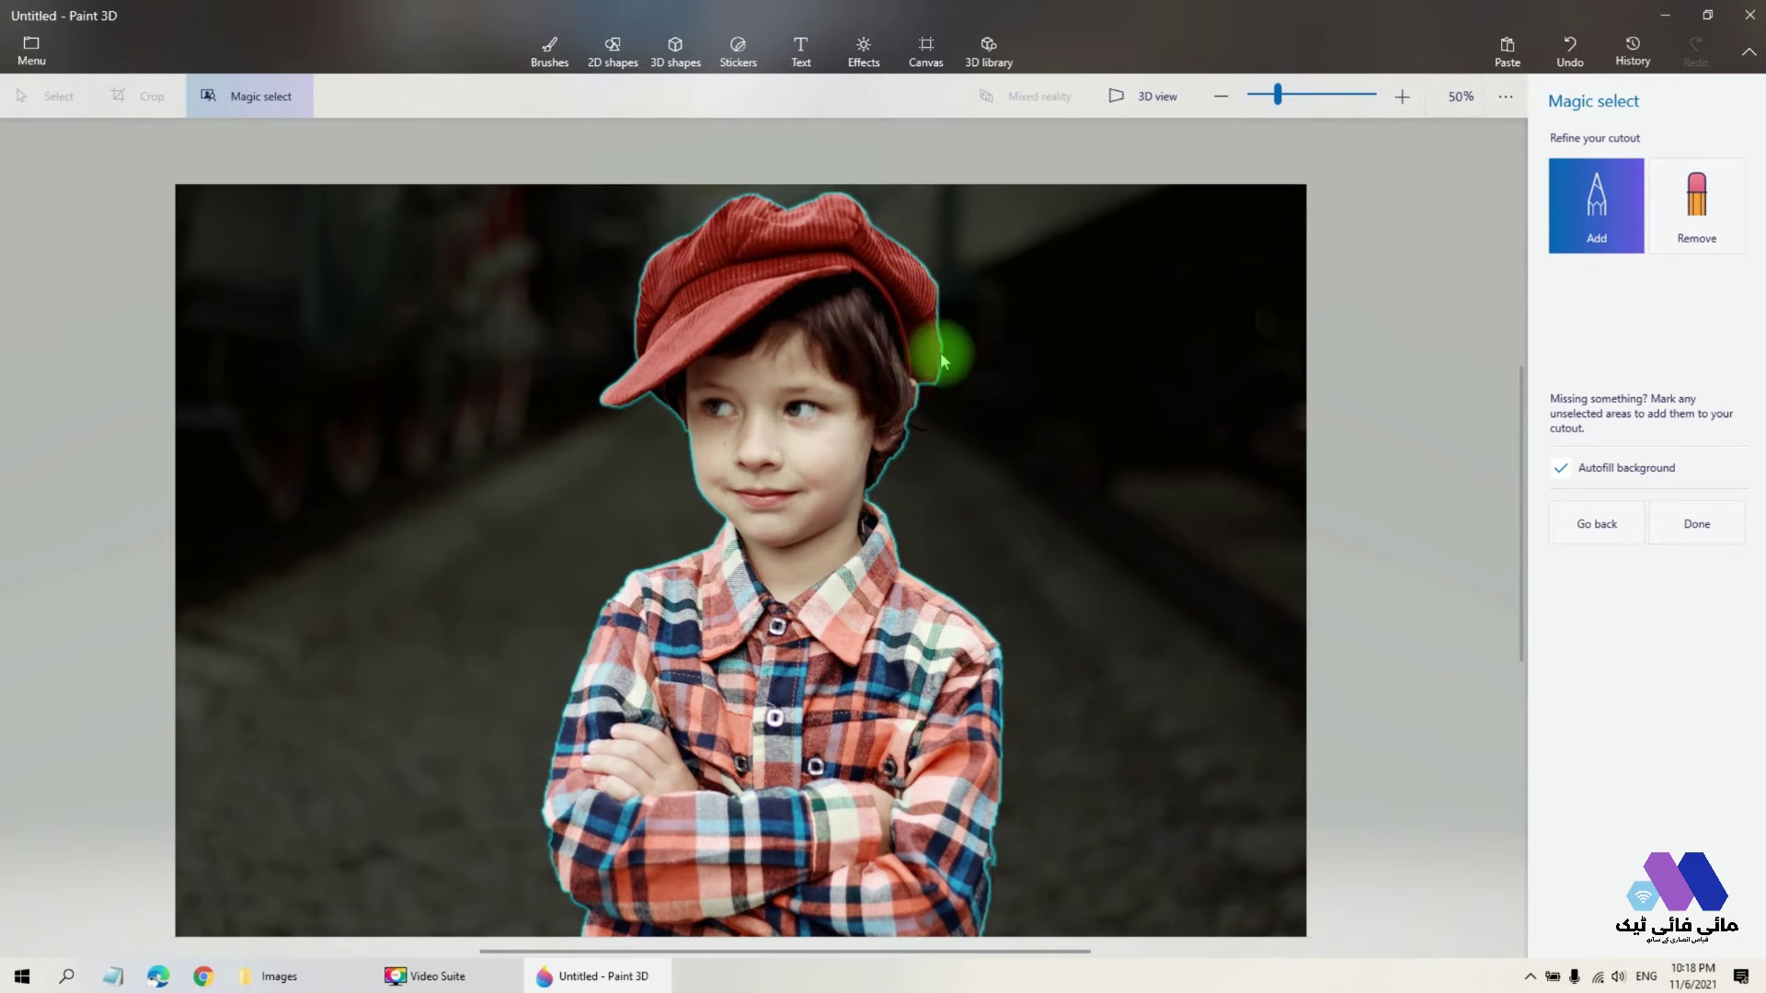
scroll(842, 653, "down", 3)
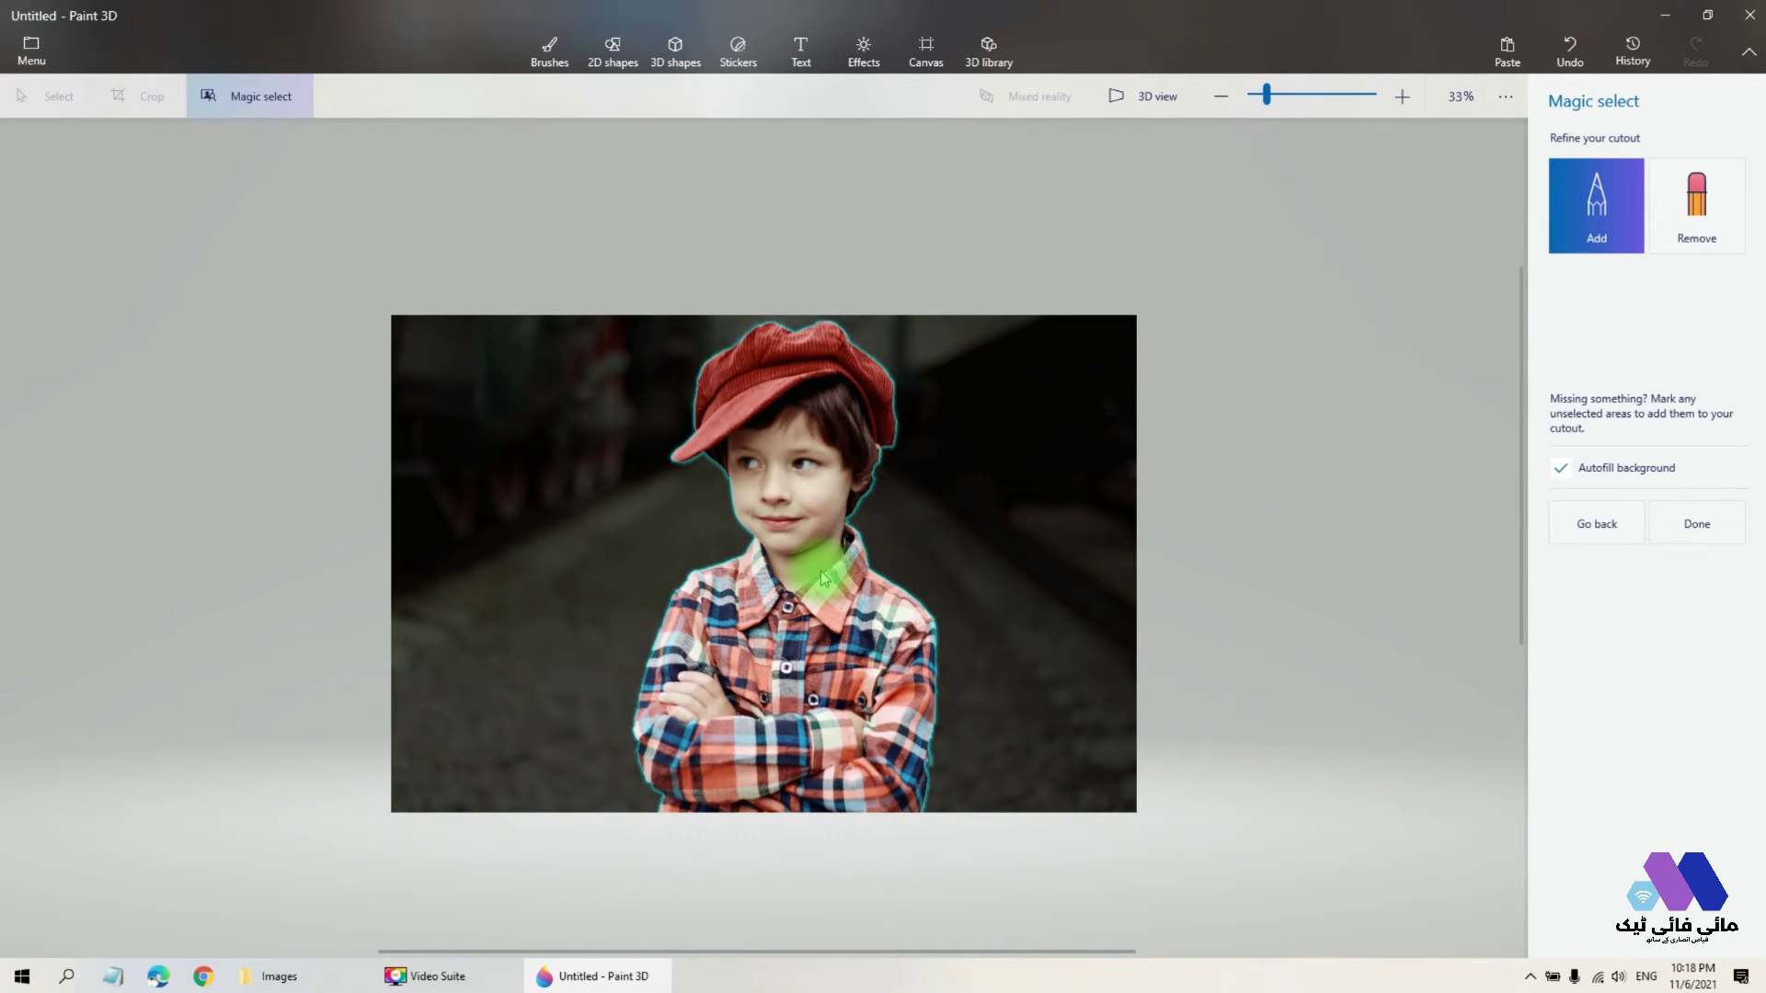
left_click(1676, 219)
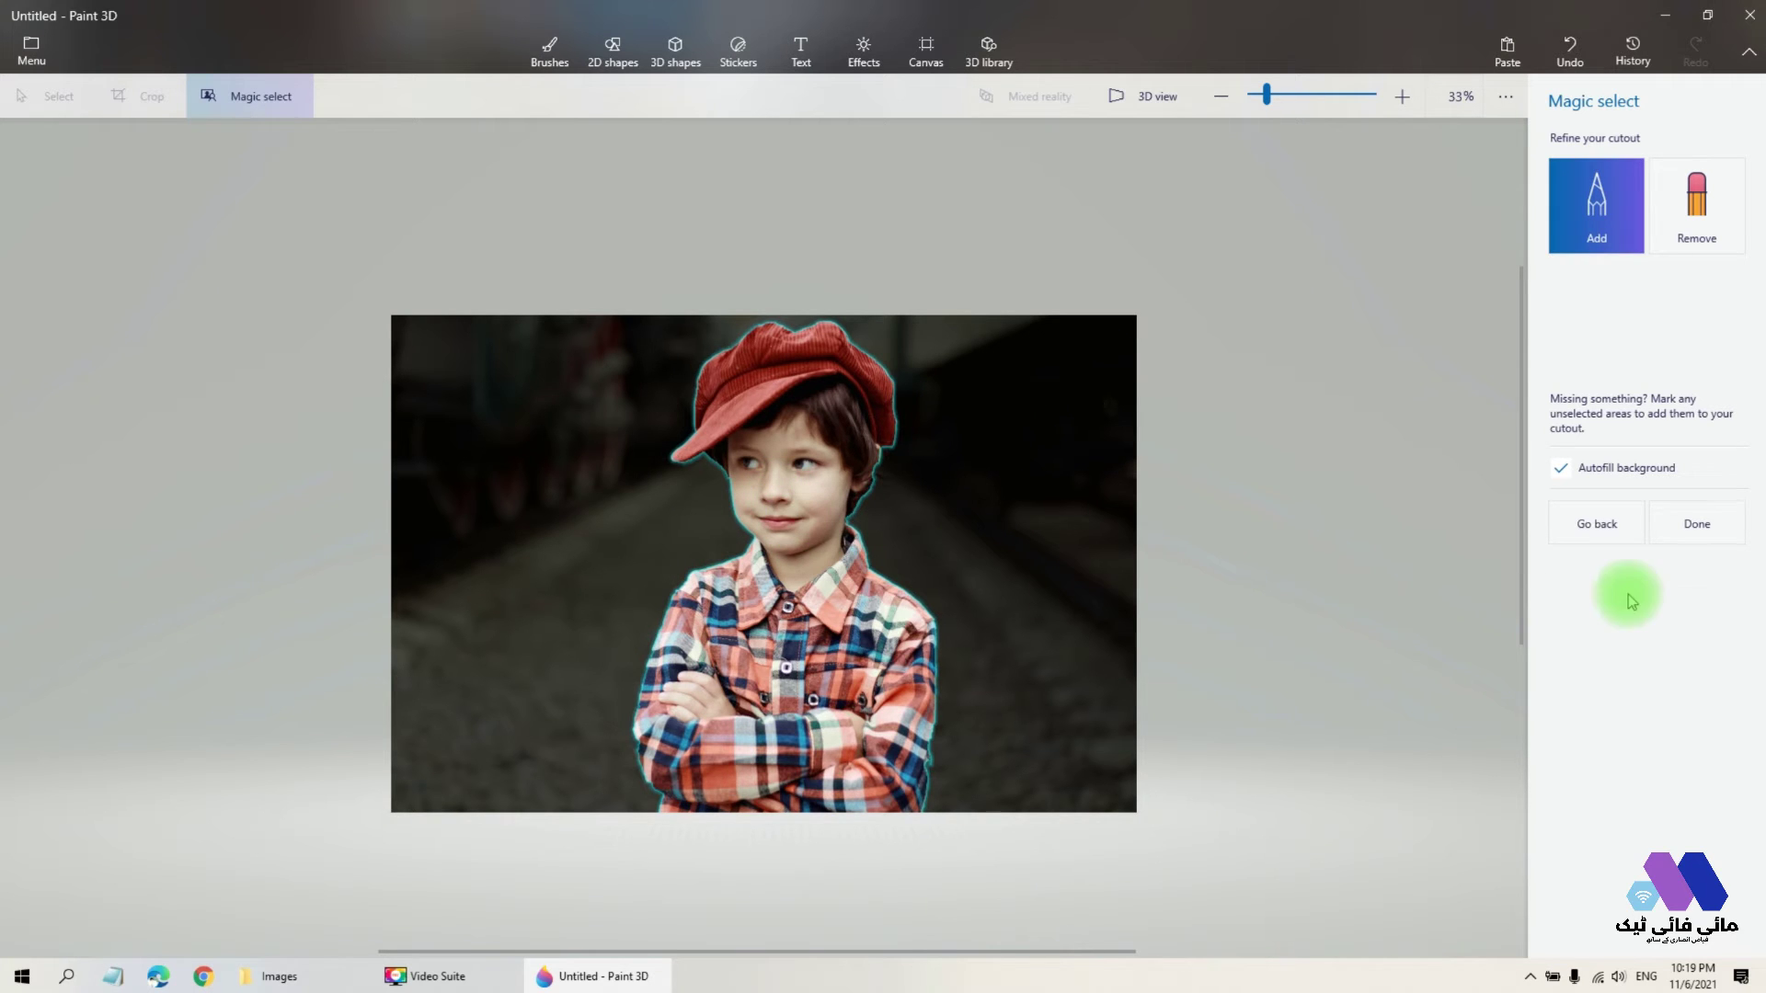
Step: Finish the cut-out, move the boy to the photo's right edge, and copy him
left_click(1683, 523)
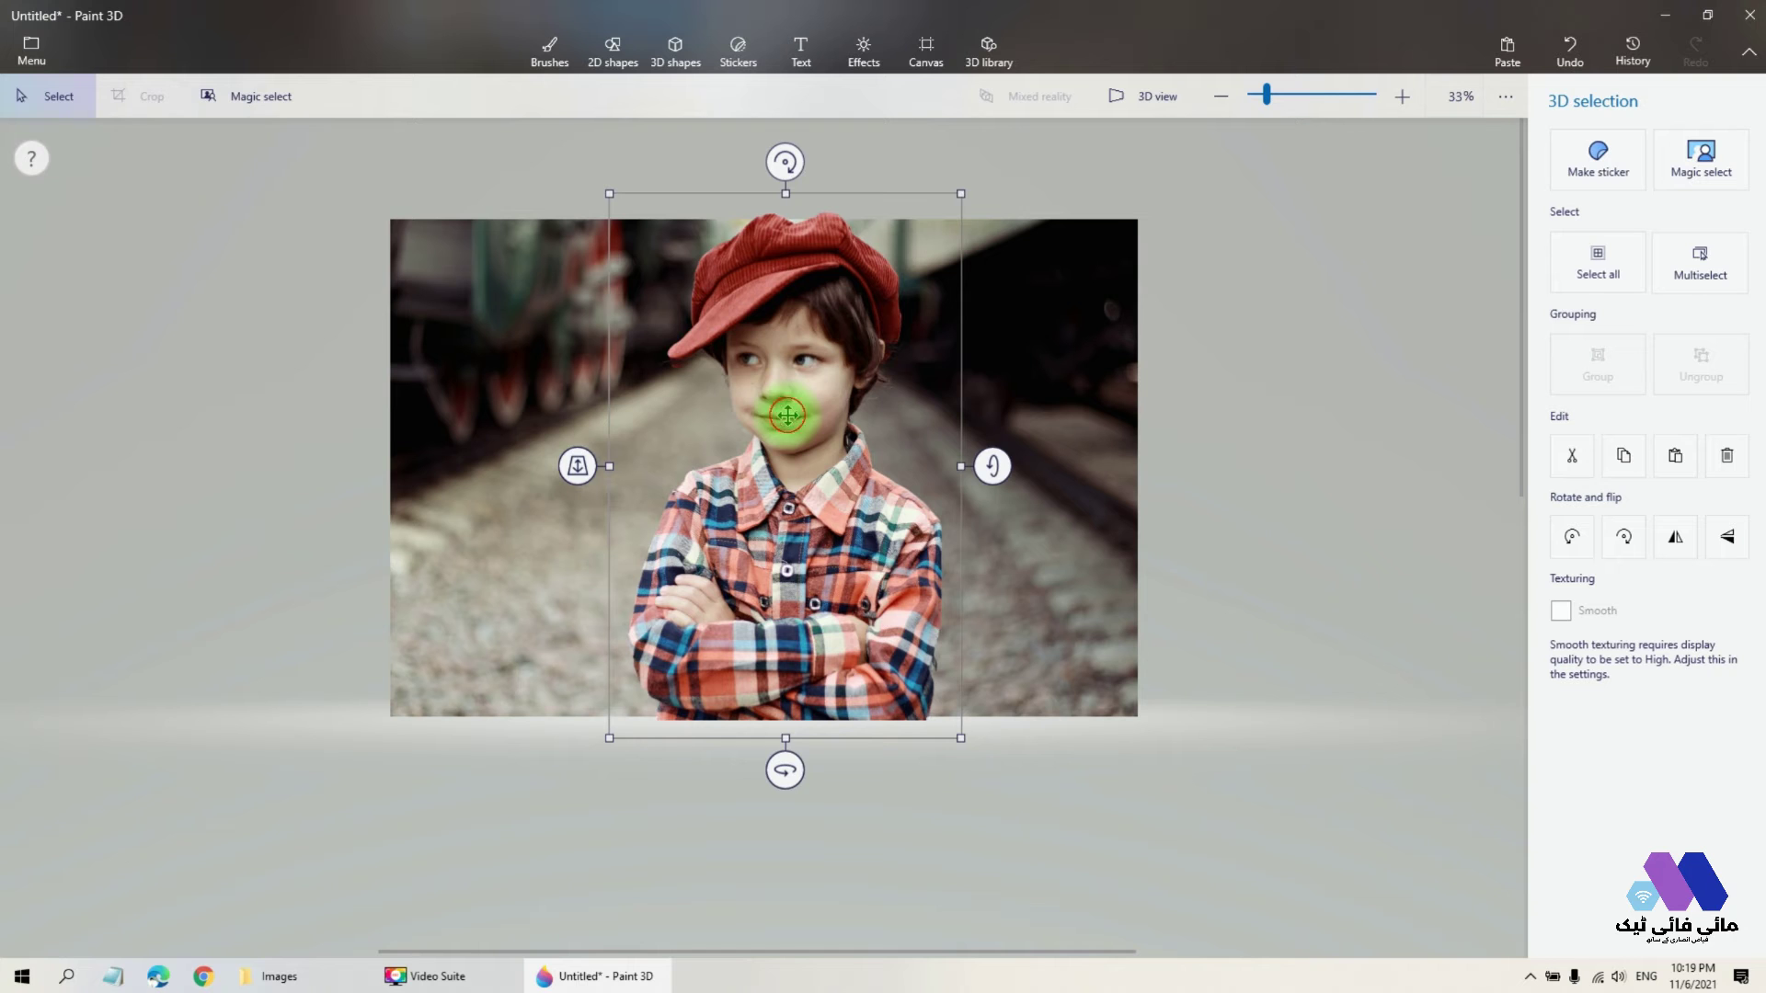
mouse_move(840, 405)
left_mouse_down()
mouse_move(1061, 398)
mouse_move(253, 424)
mouse_move(760, 375)
mouse_move(505, 382)
mouse_move(1085, 395)
left_mouse_up()
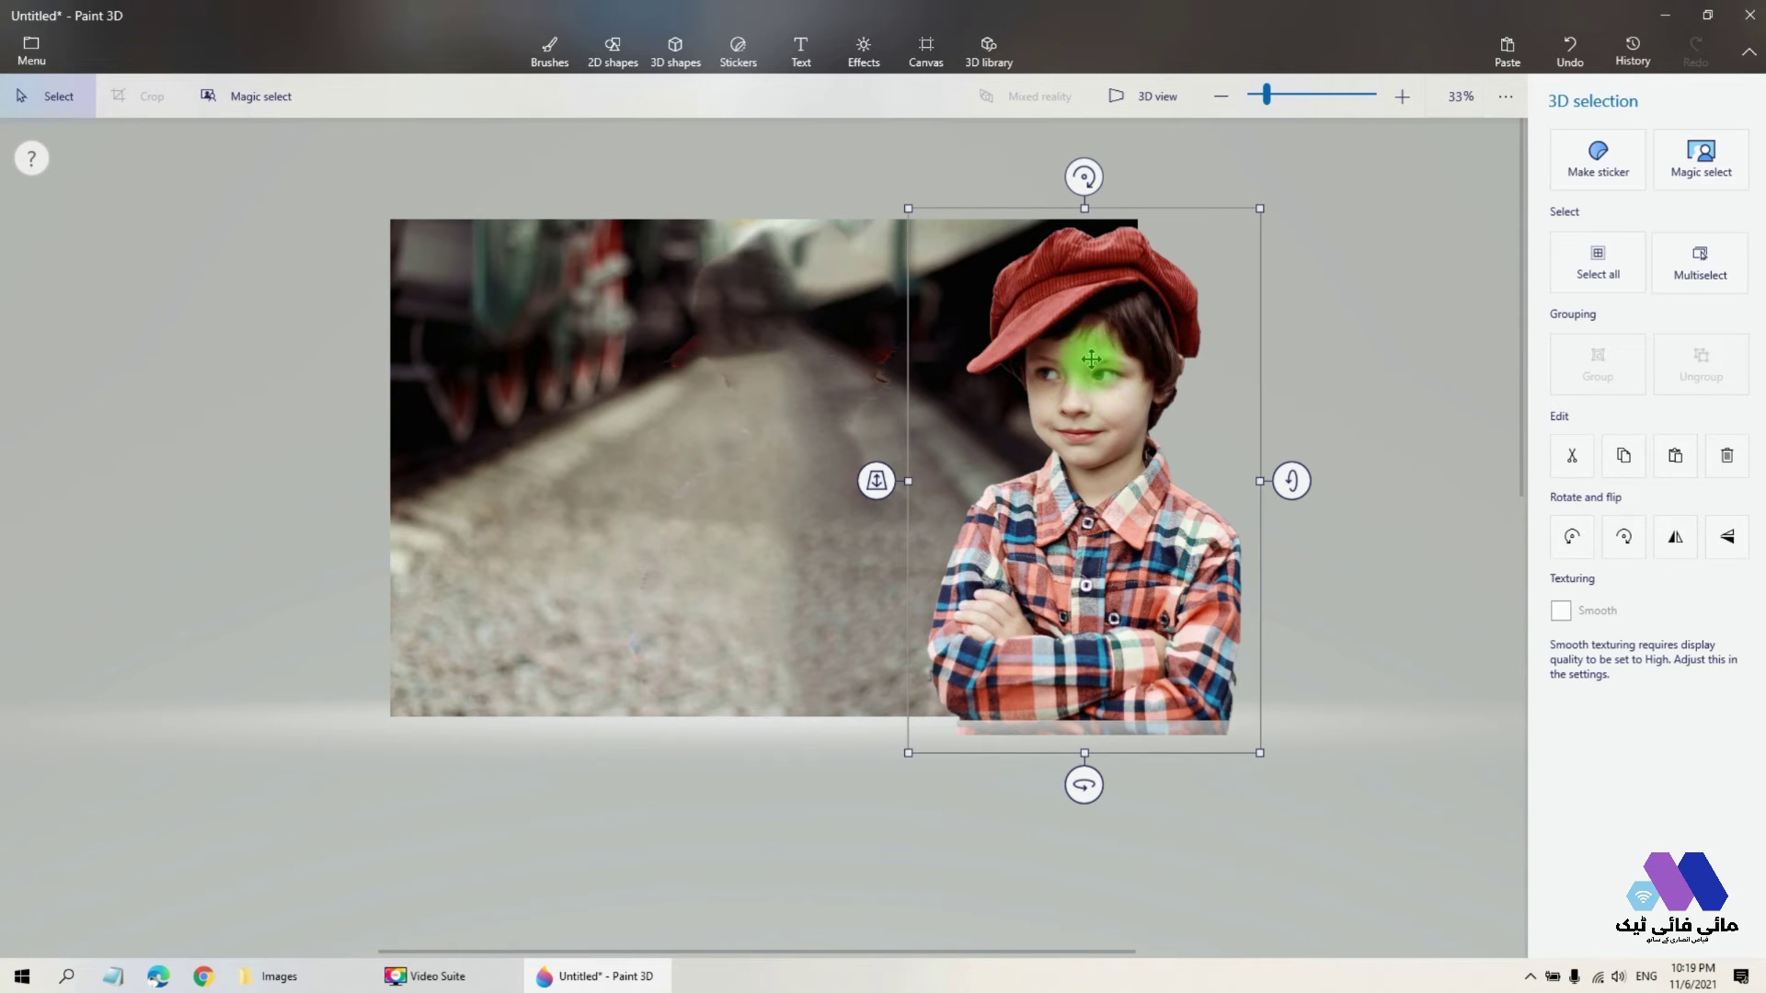
right_click(1091, 358)
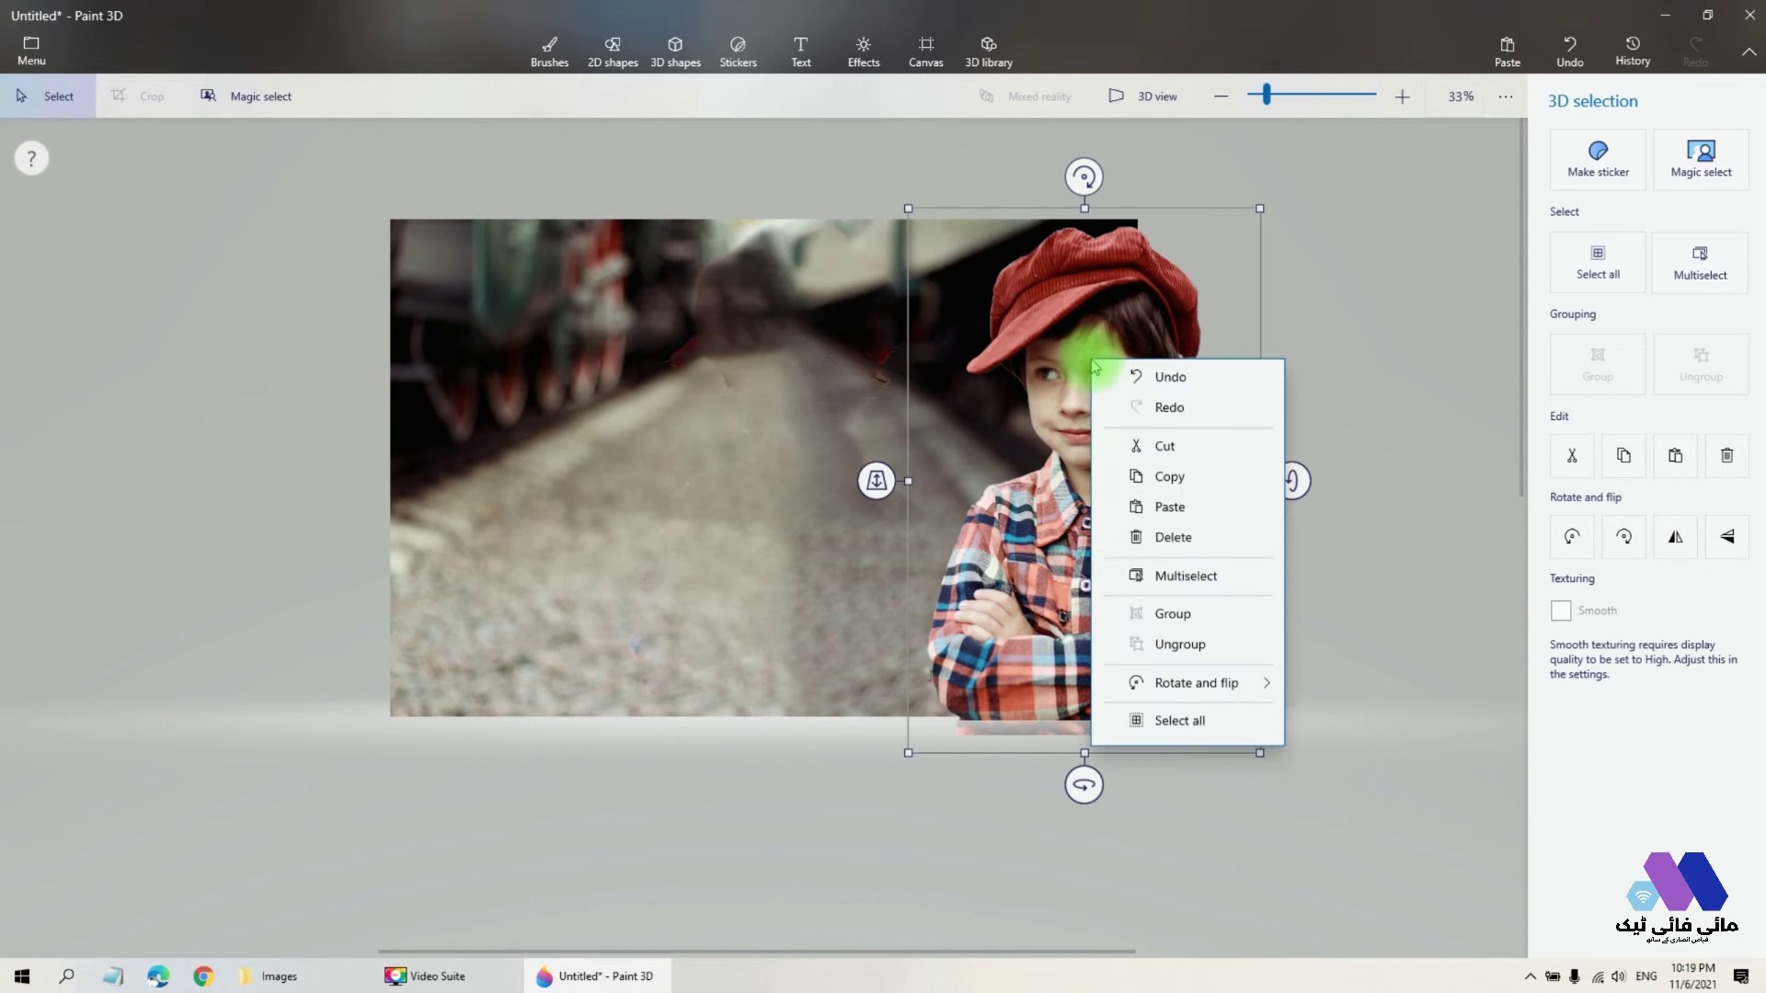
left_click(1164, 483)
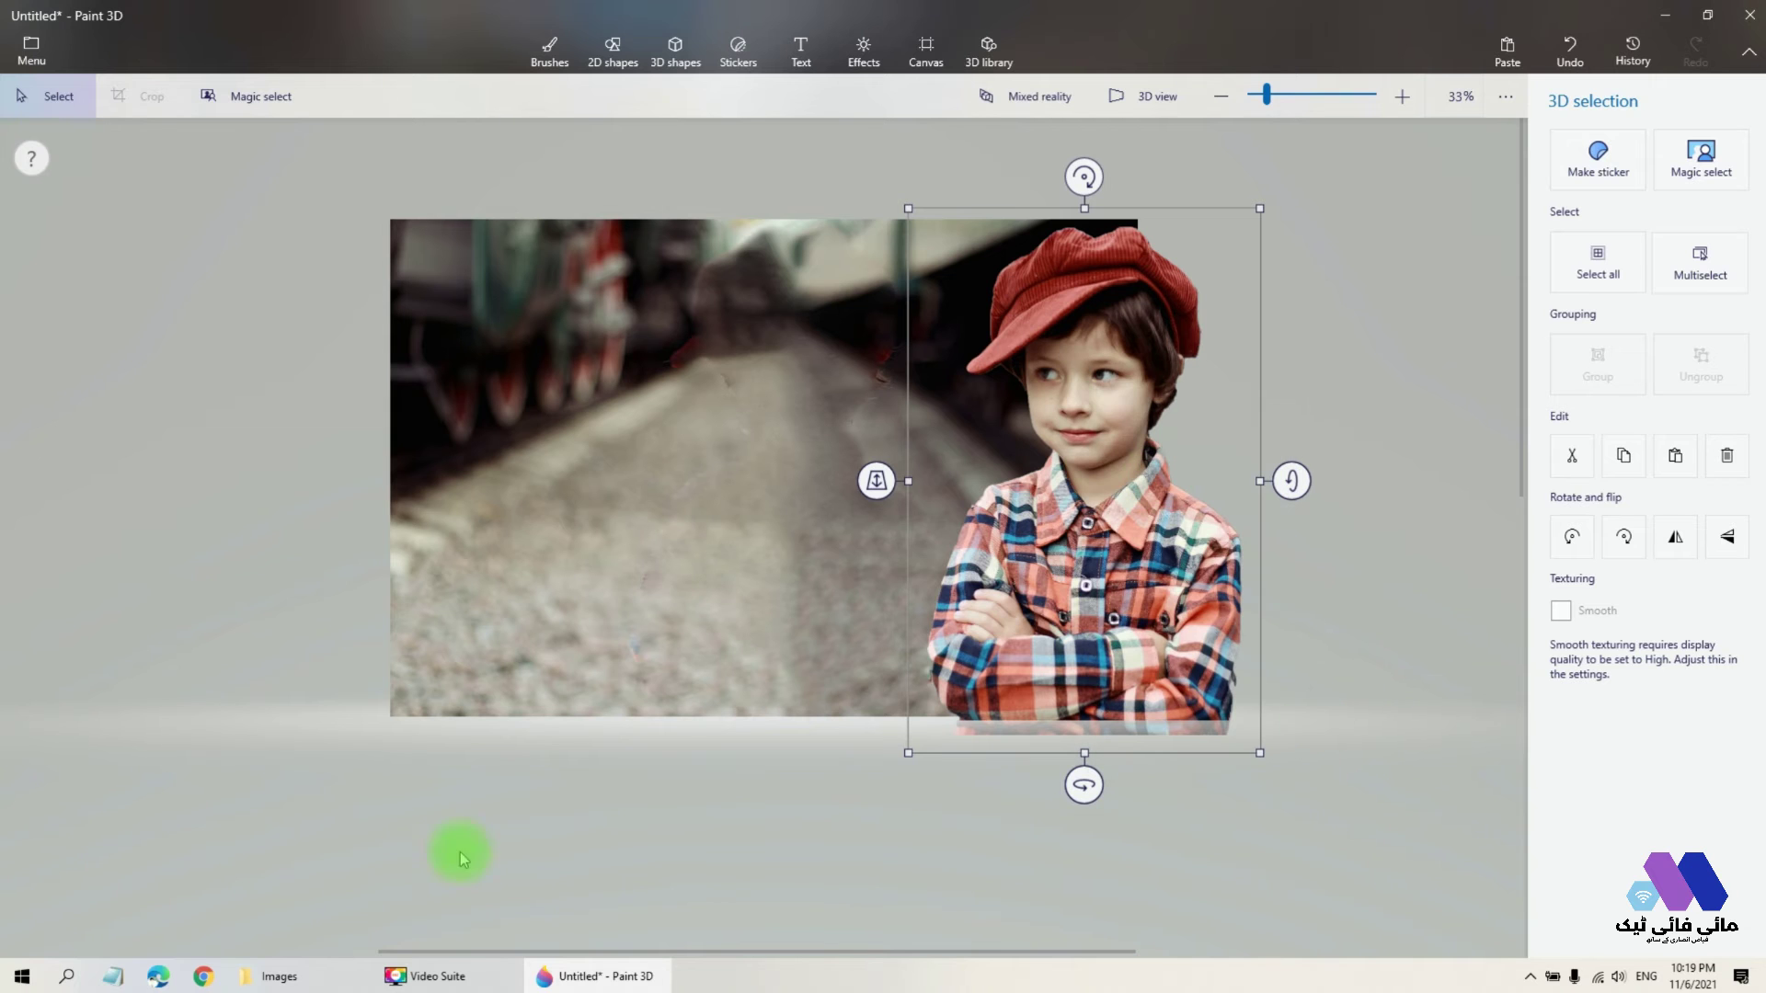
Step: Search Windows for 'word' and launch Microsoft Word to its start screen
left_click(68, 982)
type("word")
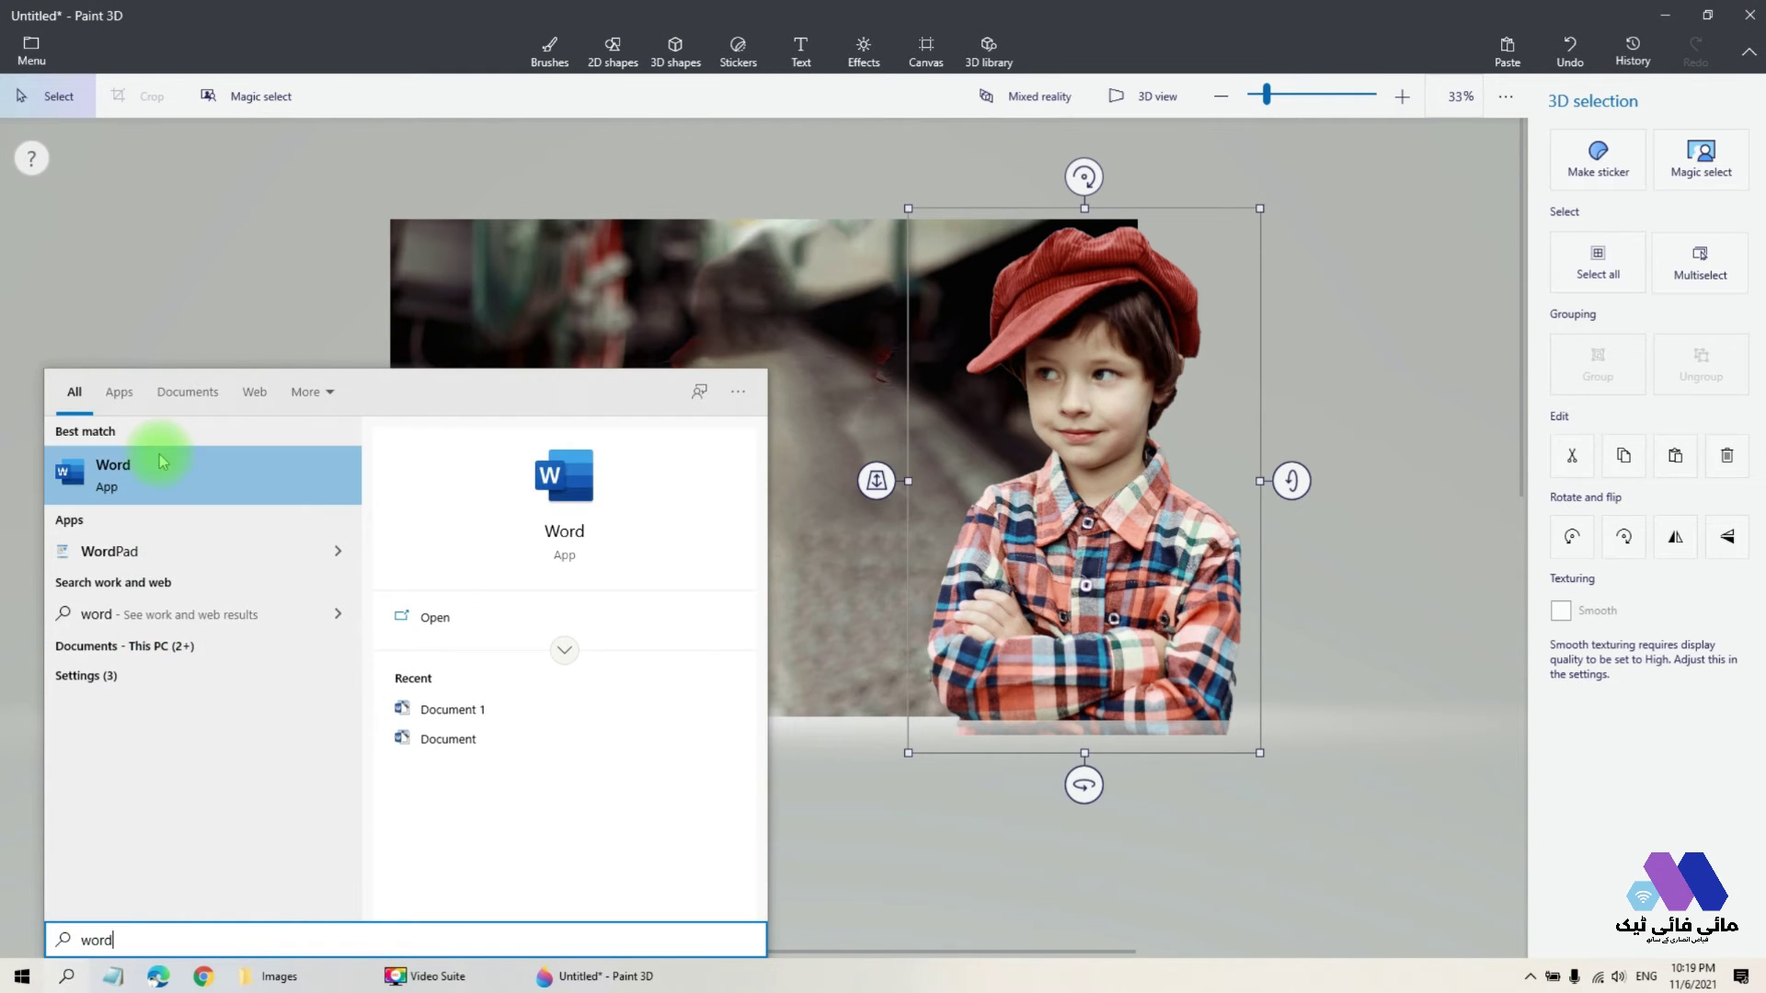
left_click(163, 460)
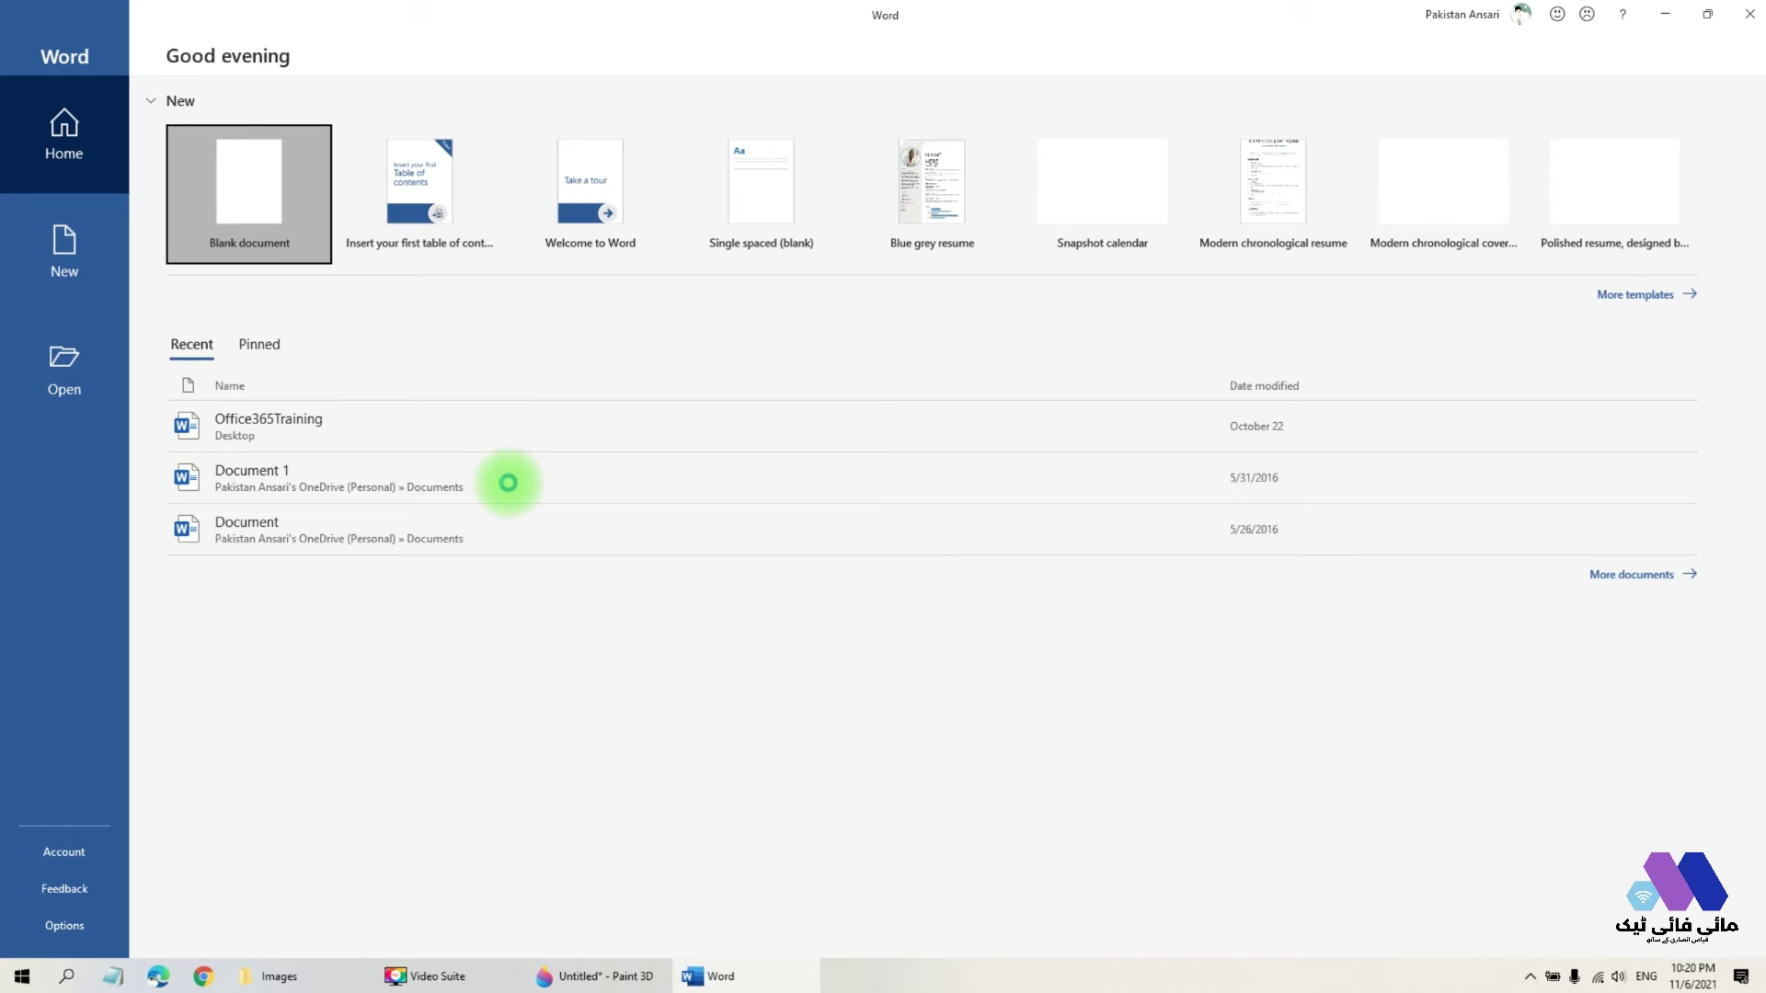
Step: Paste the cut-out boy into a new blank Word document, then return to Paint 3D
key("Return")
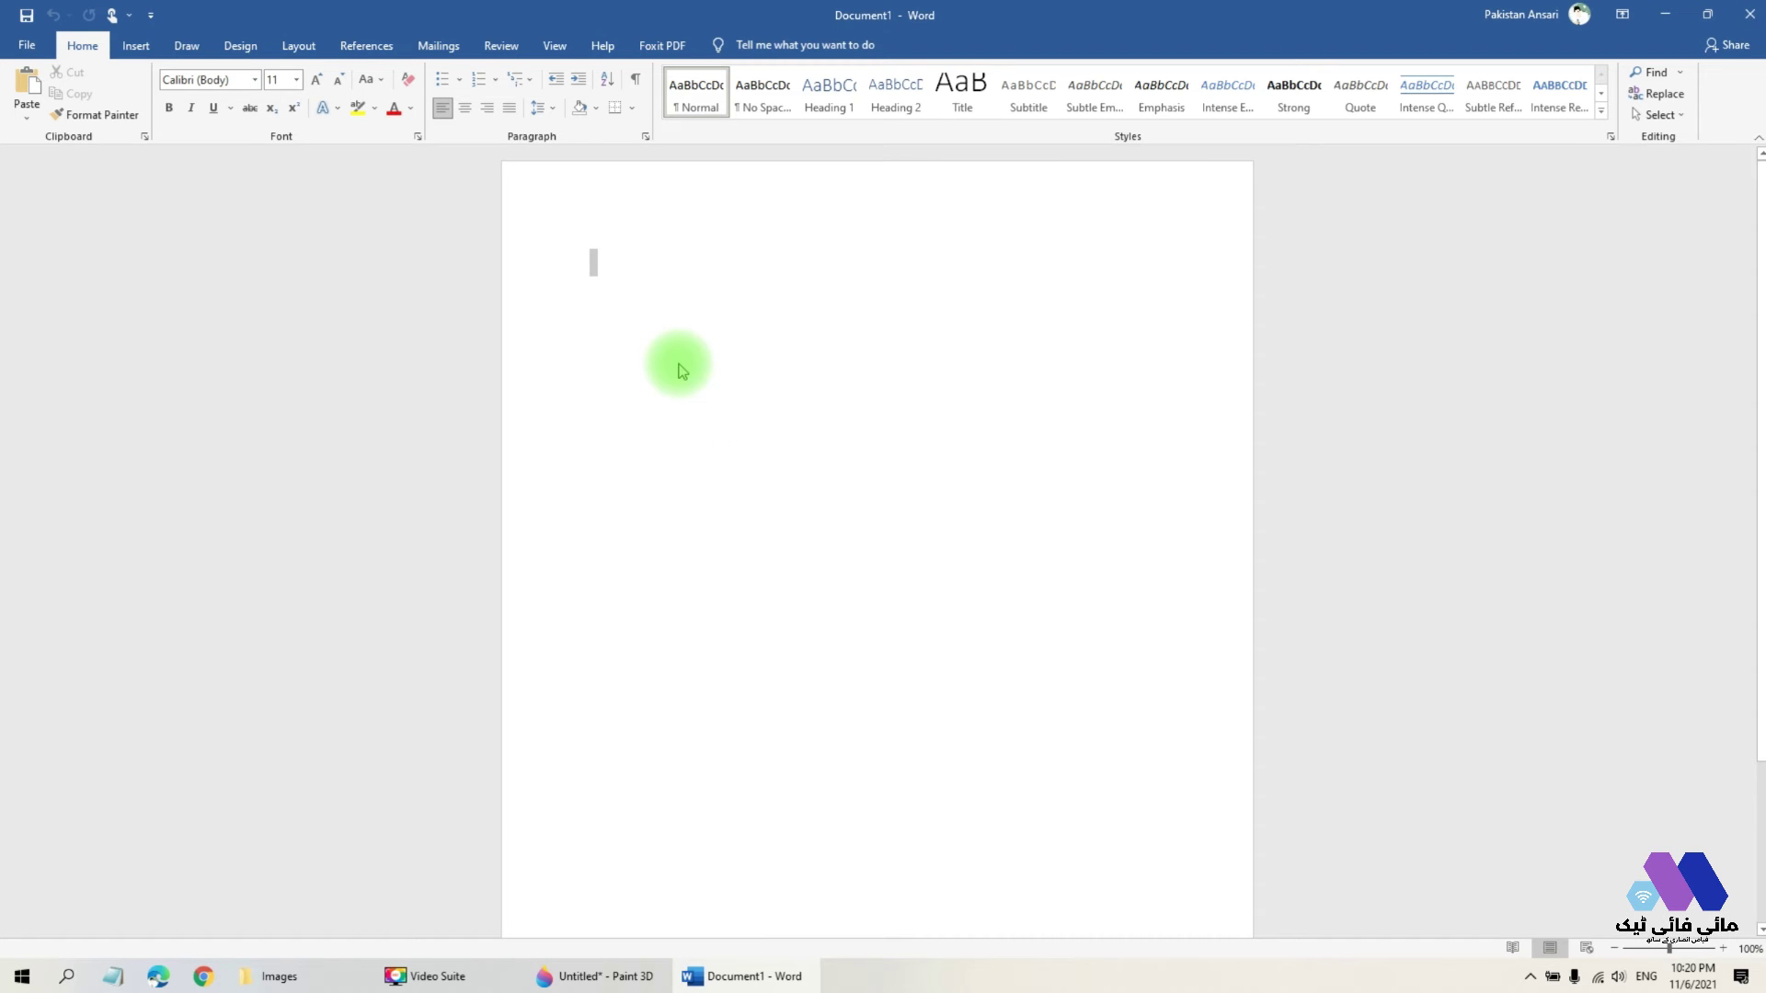
left_click(636, 313)
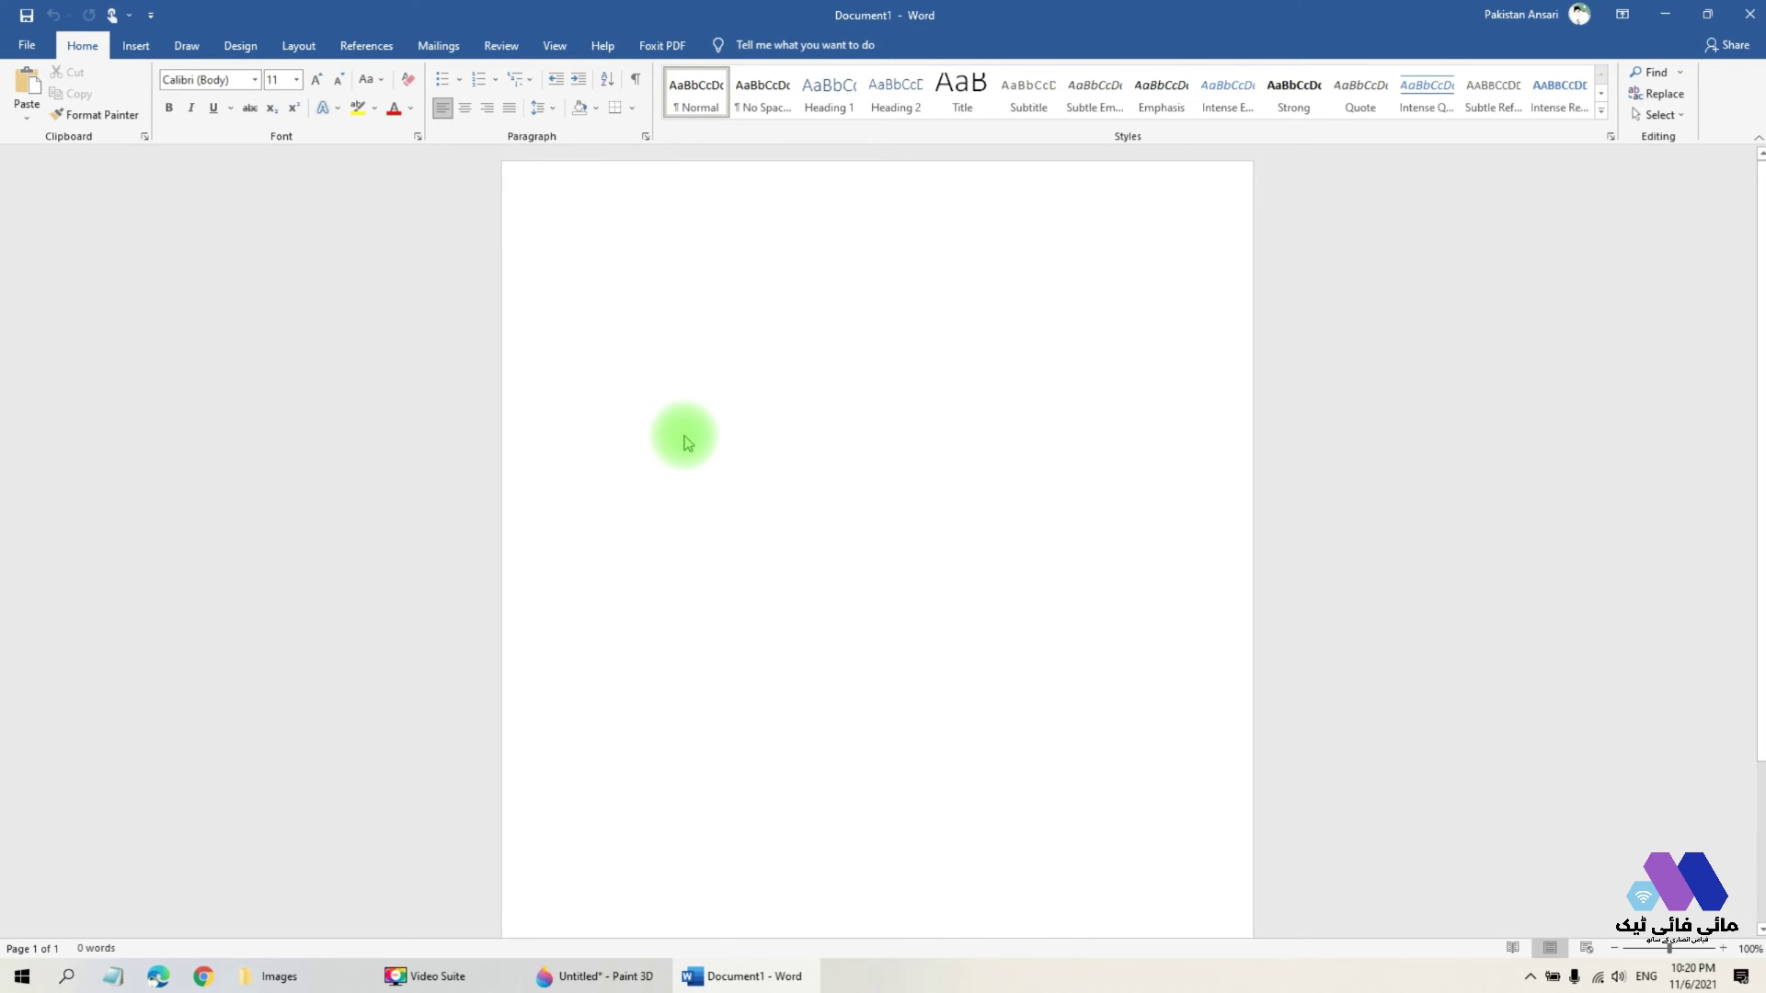
key("ctrl+v")
left_click(1024, 316)
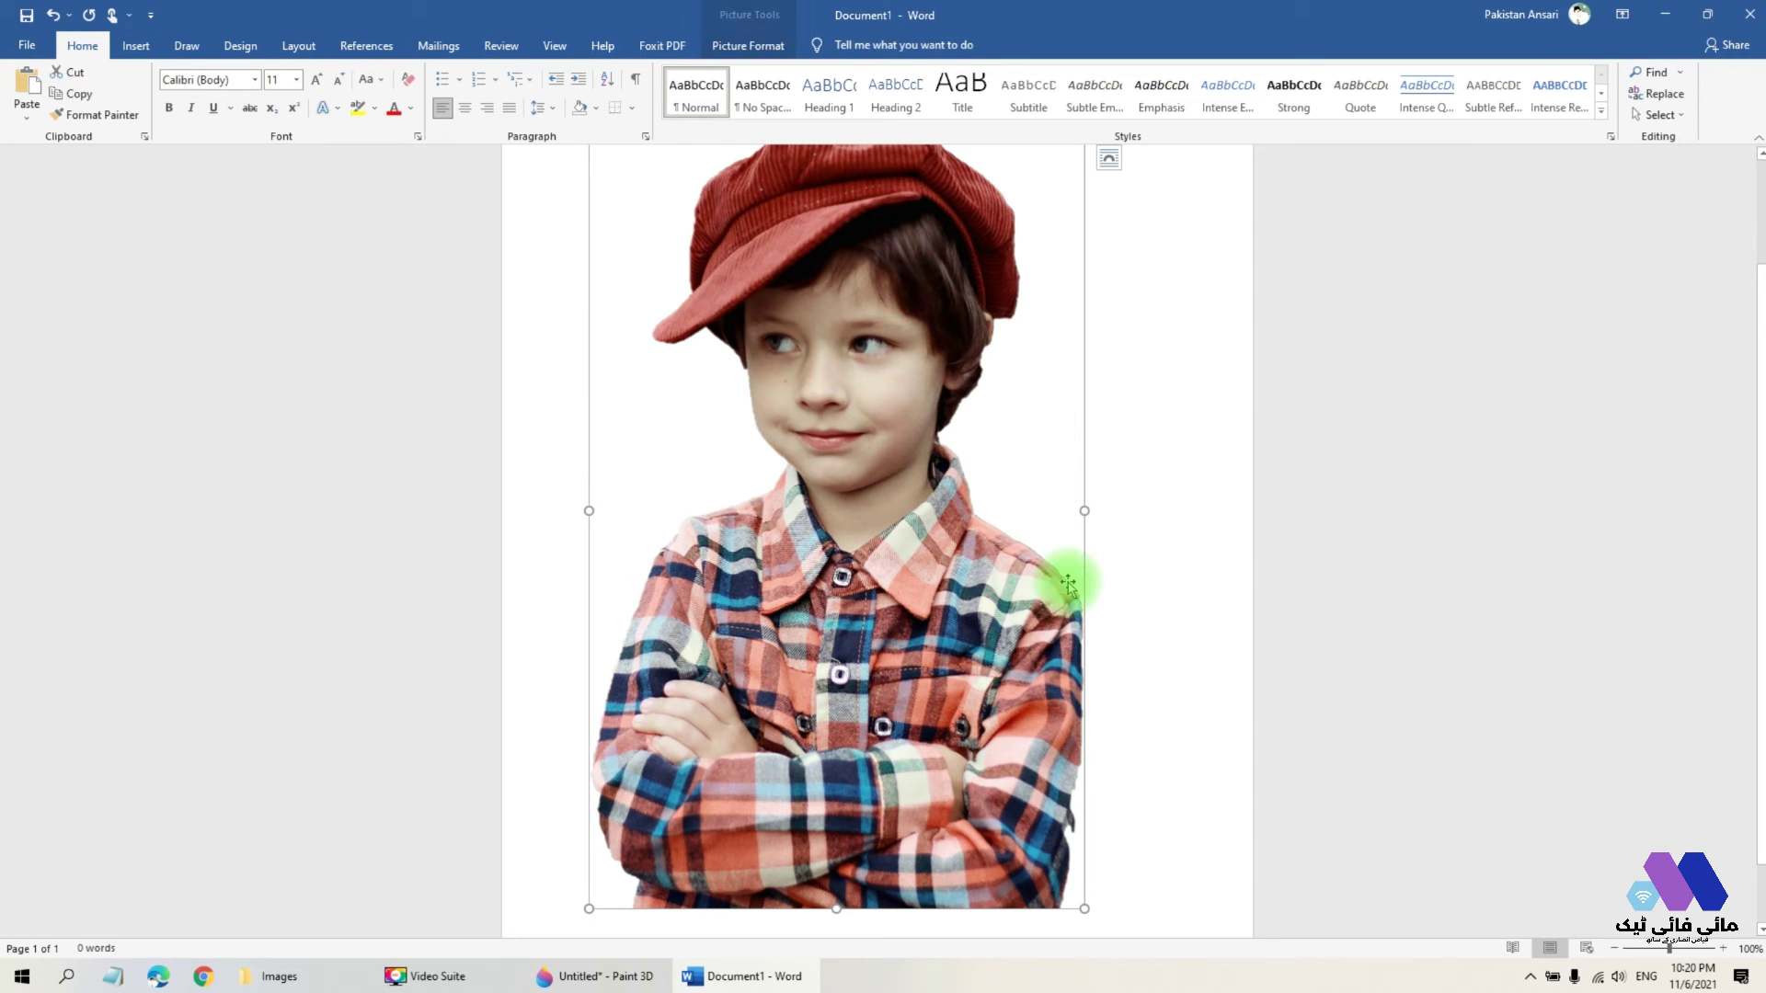
scroll(1033, 576, "down", 1)
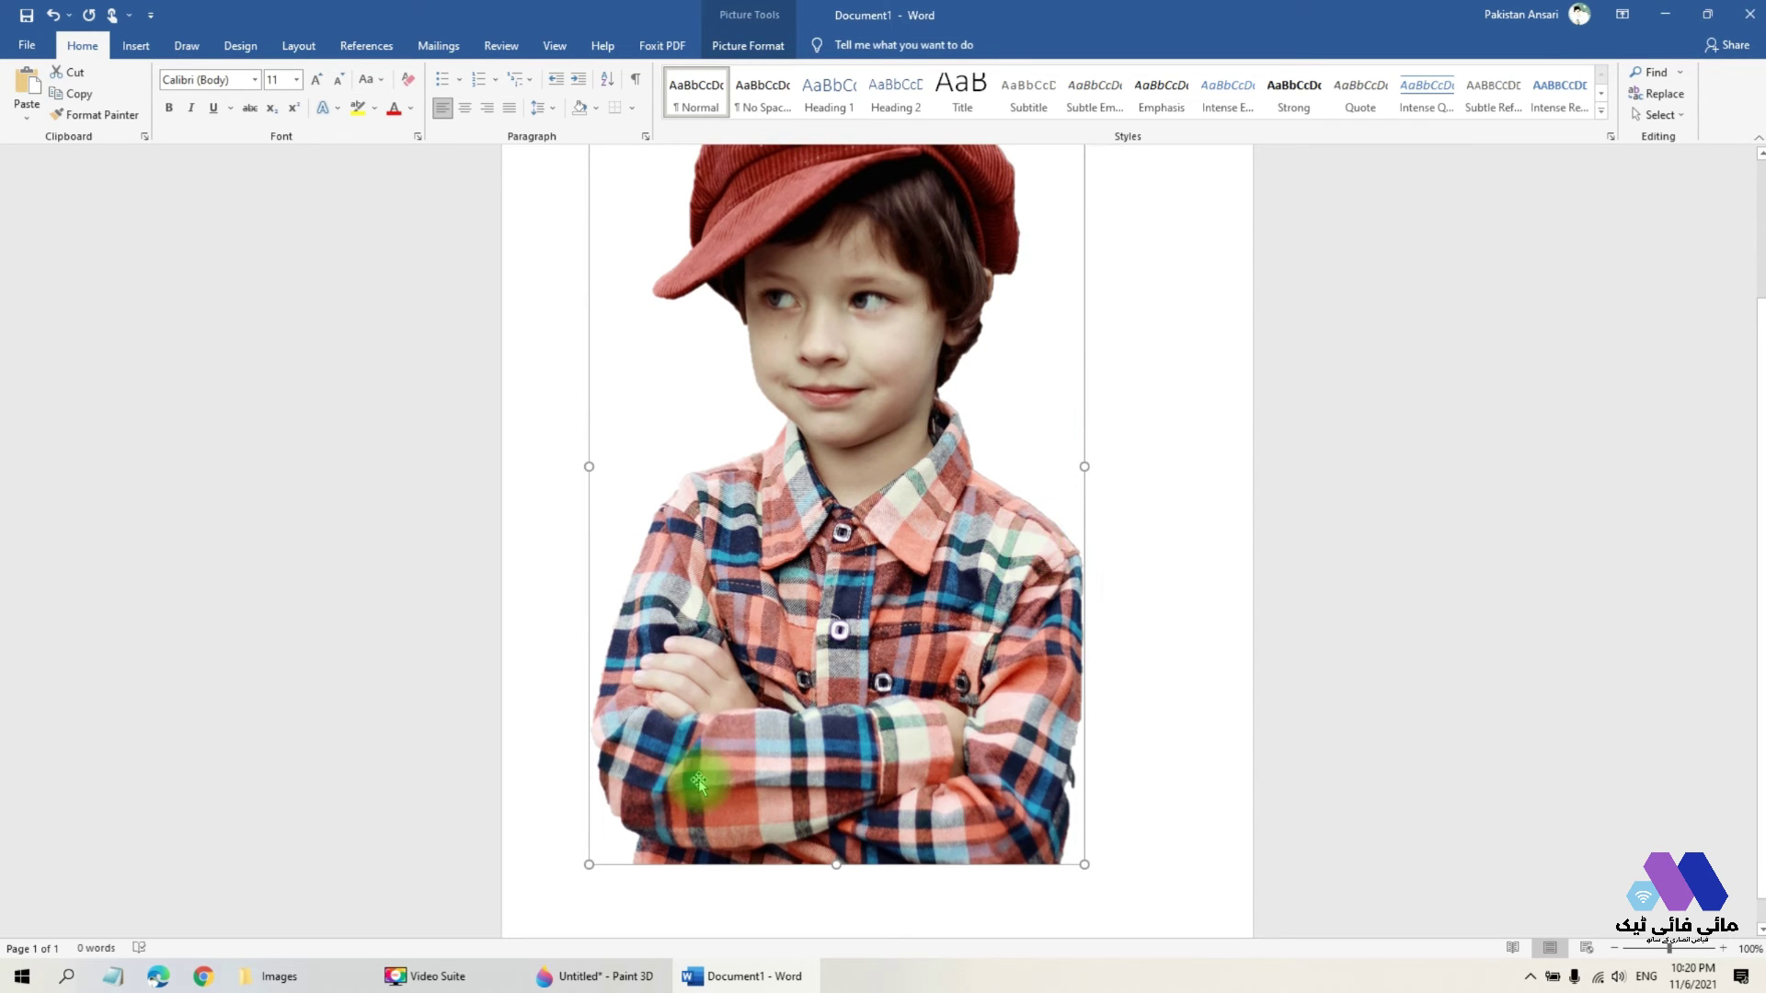
left_click(607, 976)
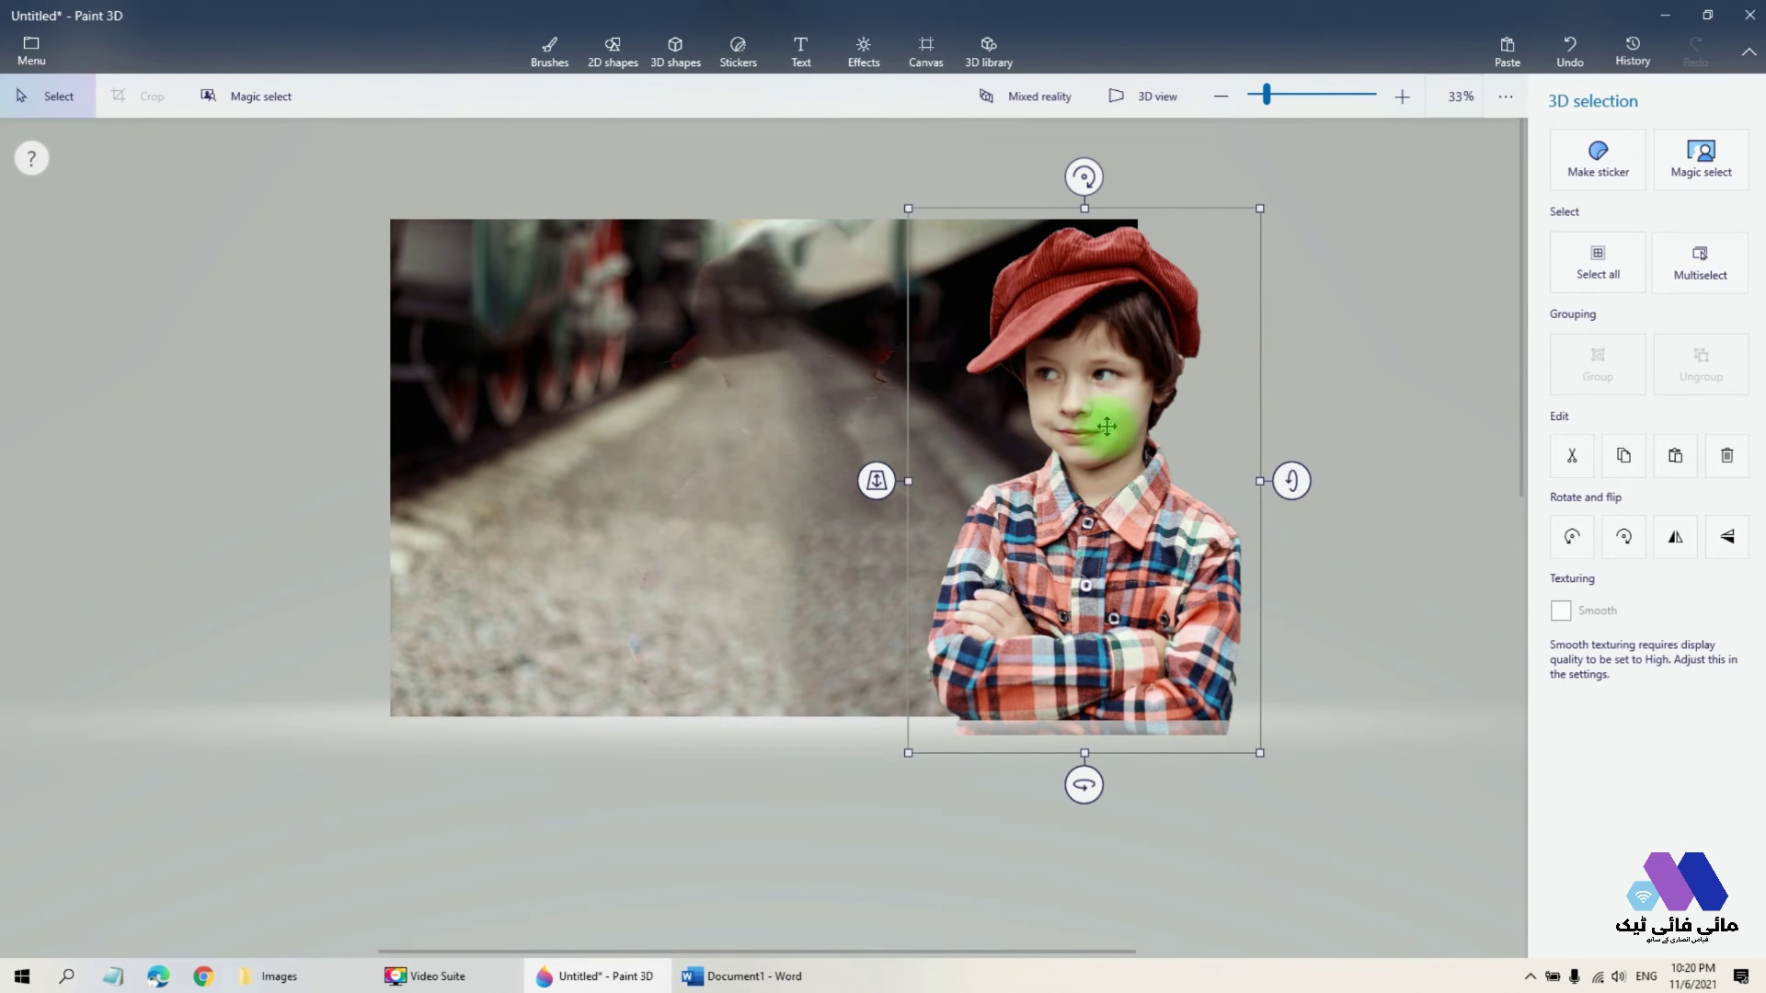
Step: Shift the boy cut-out slightly left and copy it
left_click_drag(1115, 394, 1028, 390)
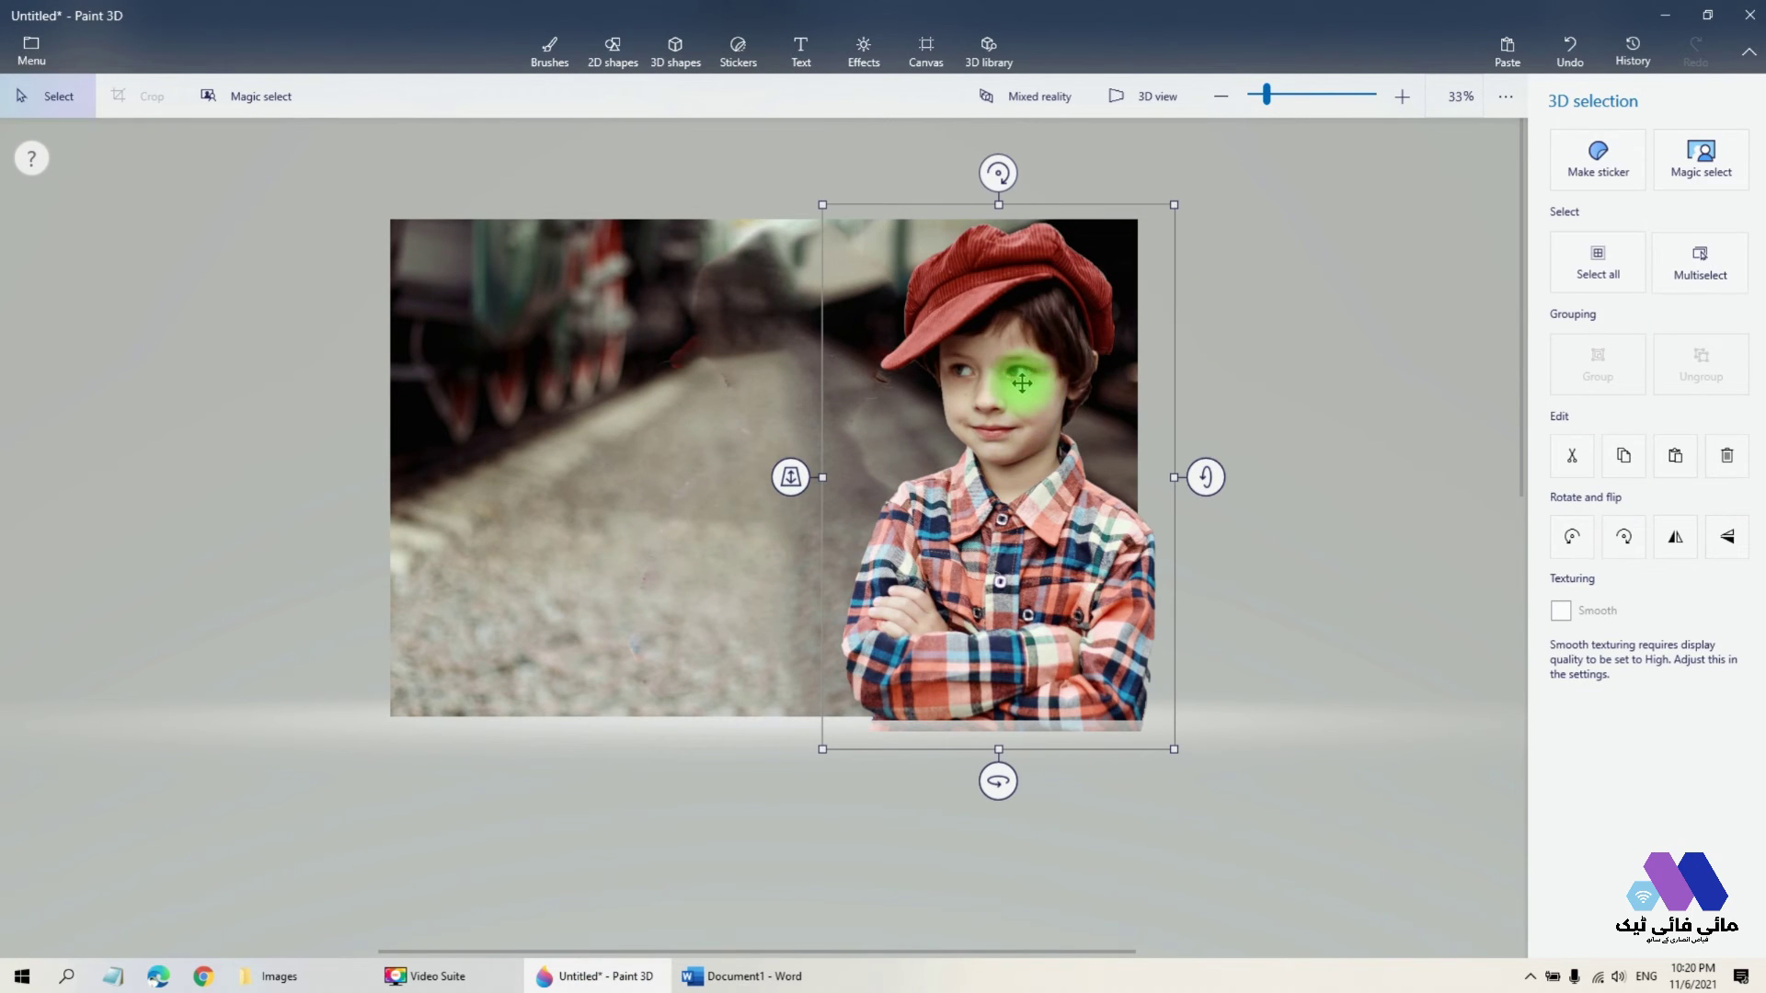
right_click(1025, 391)
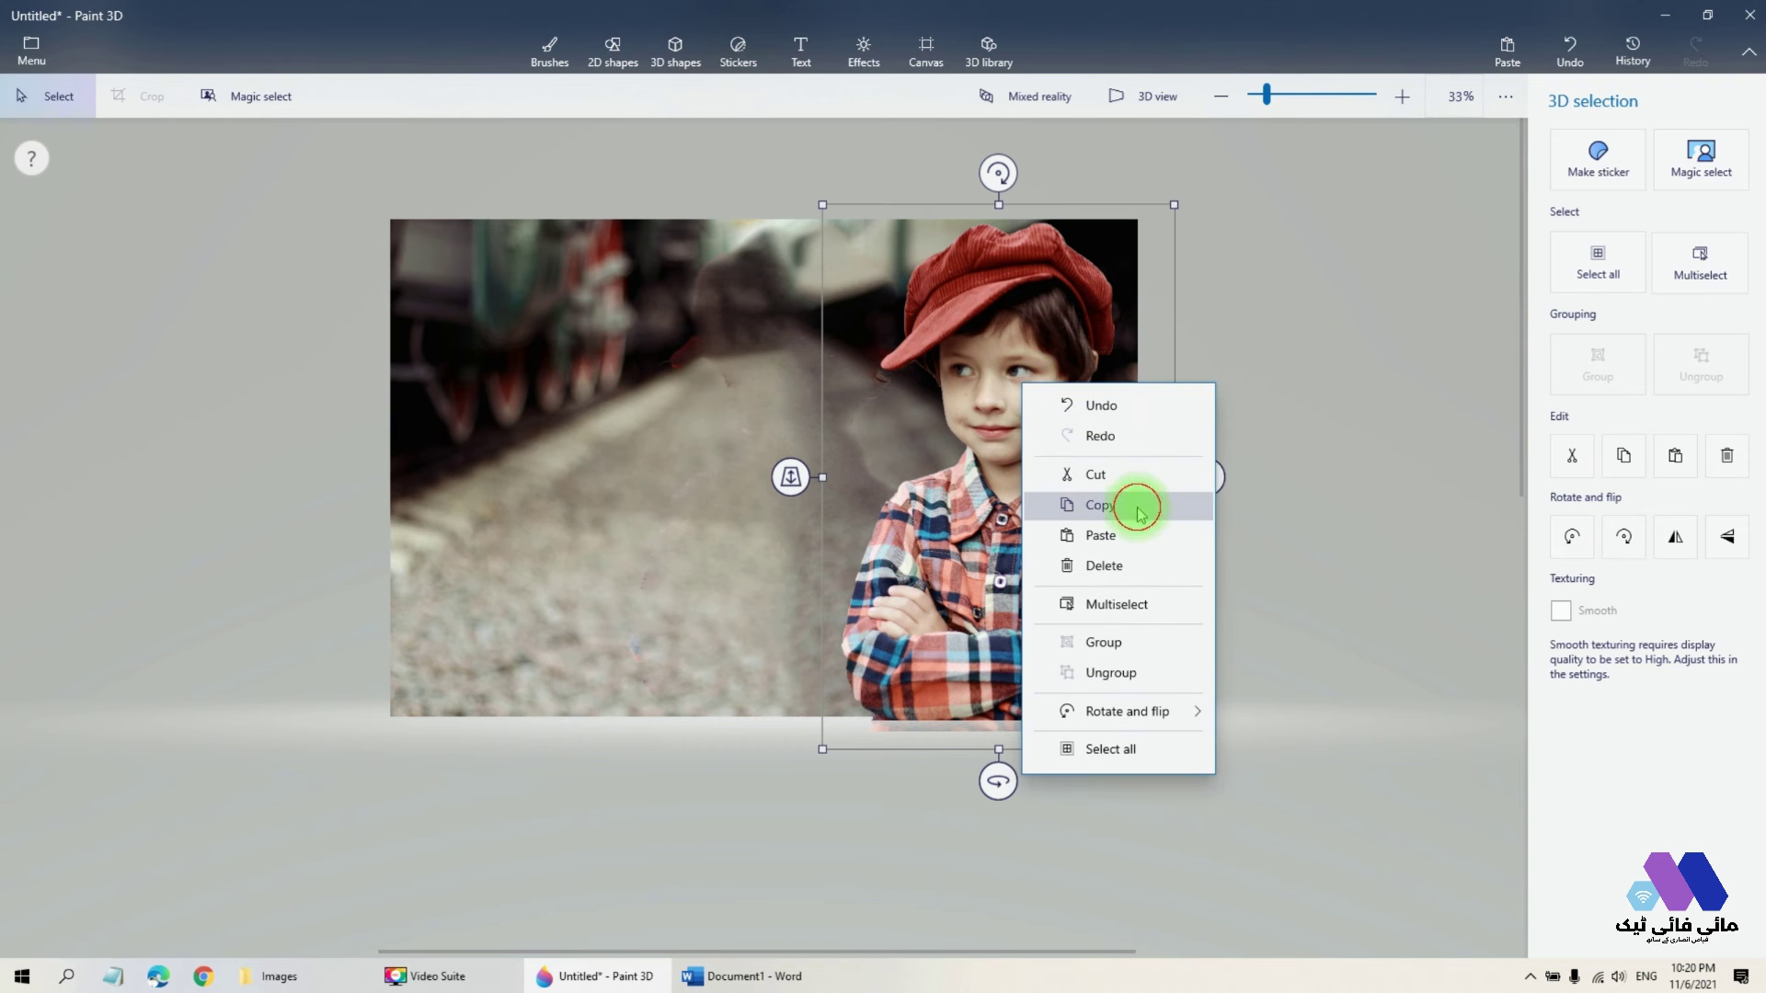
left_click(31, 48)
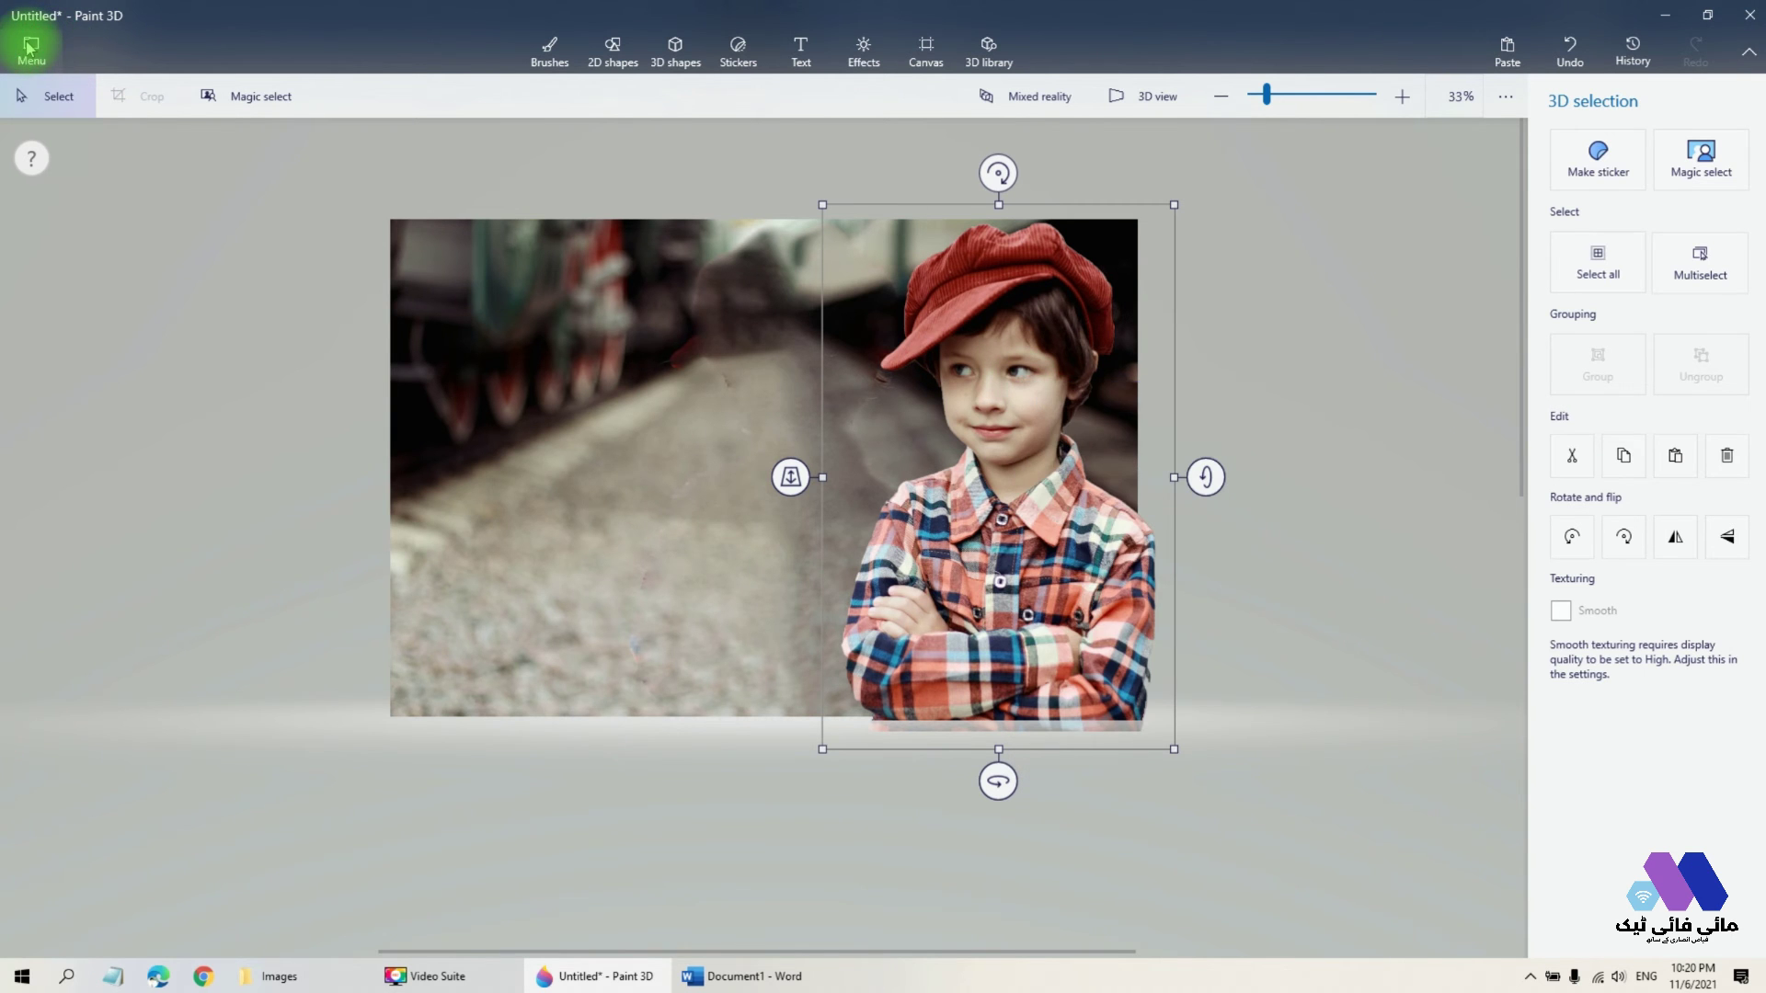
Step: Start a new blank Paint 3D project, discarding the old one without saving
left_click(30, 48)
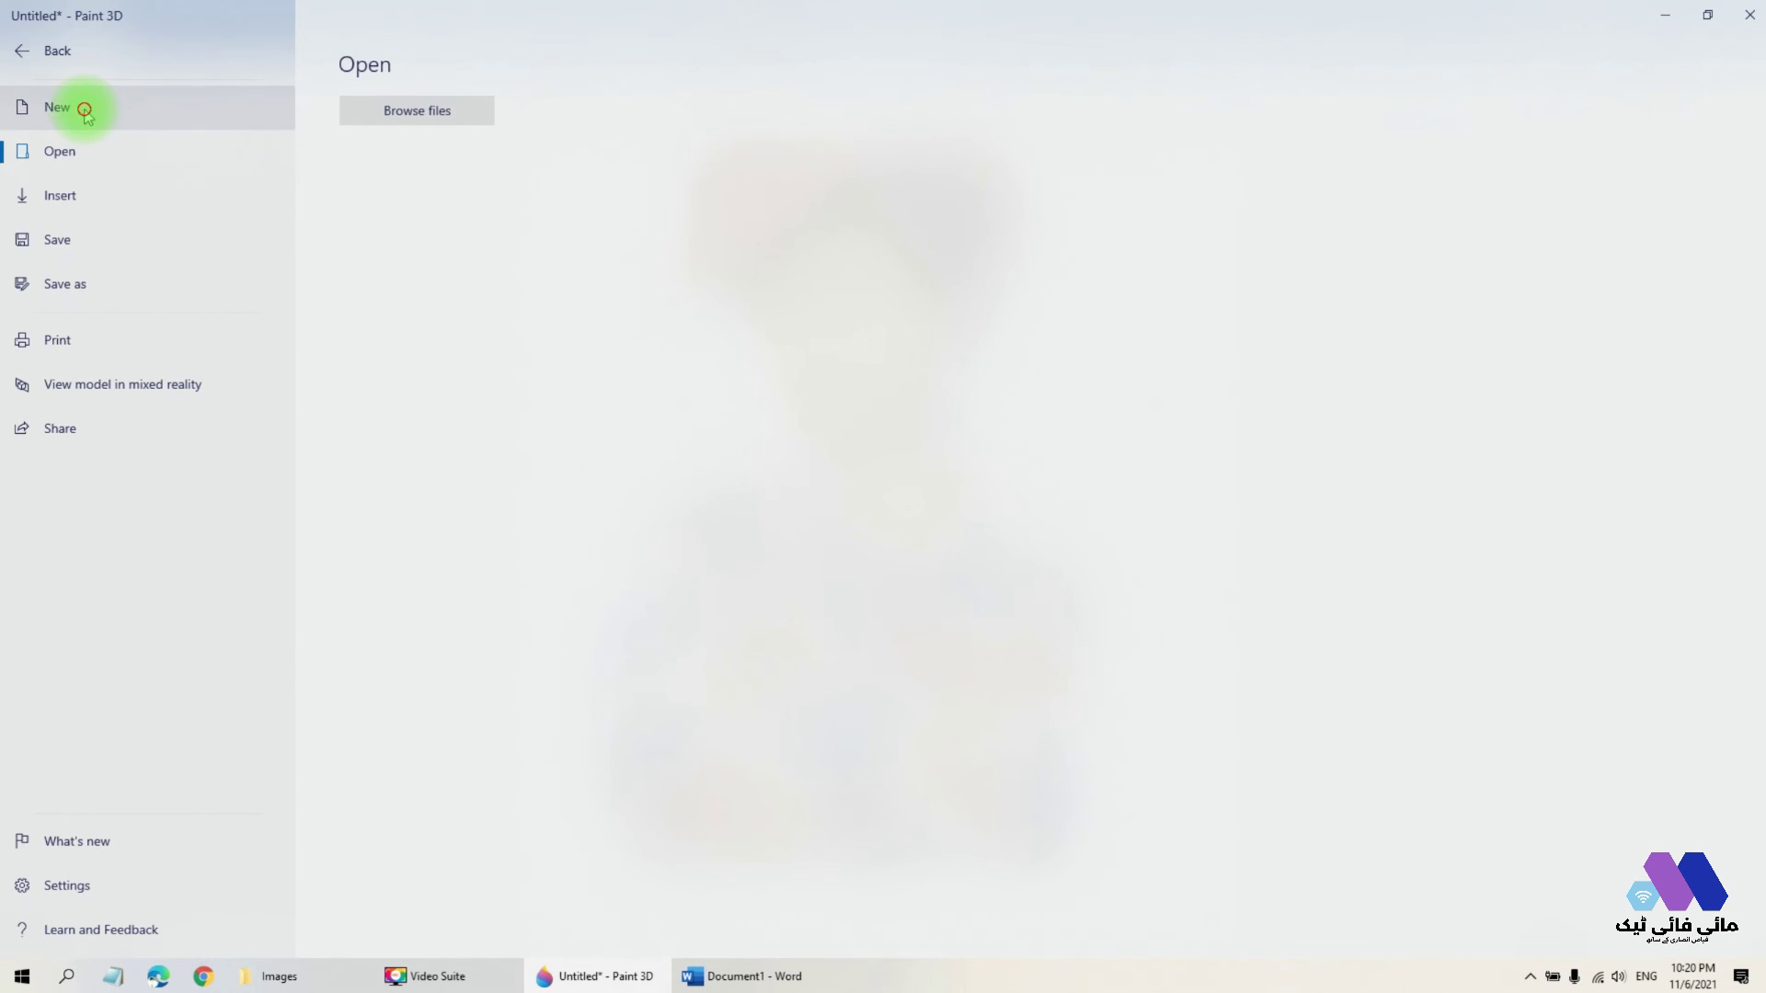
left_click(84, 110)
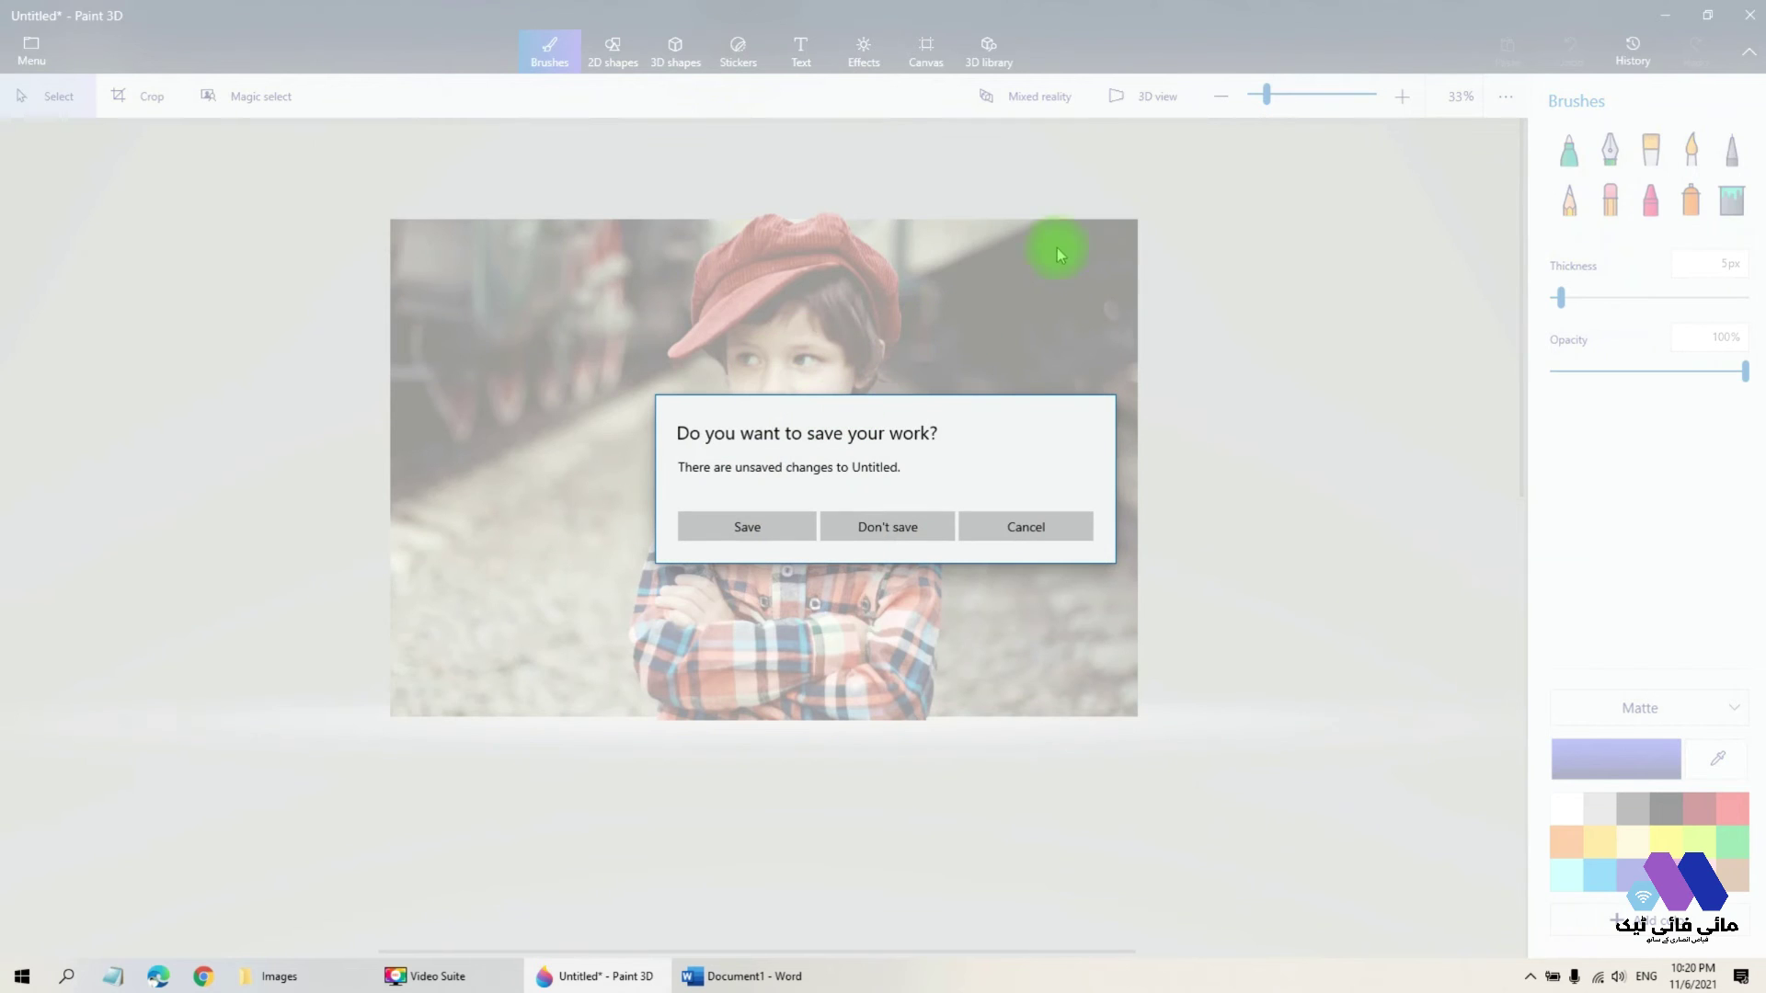
left_click(878, 526)
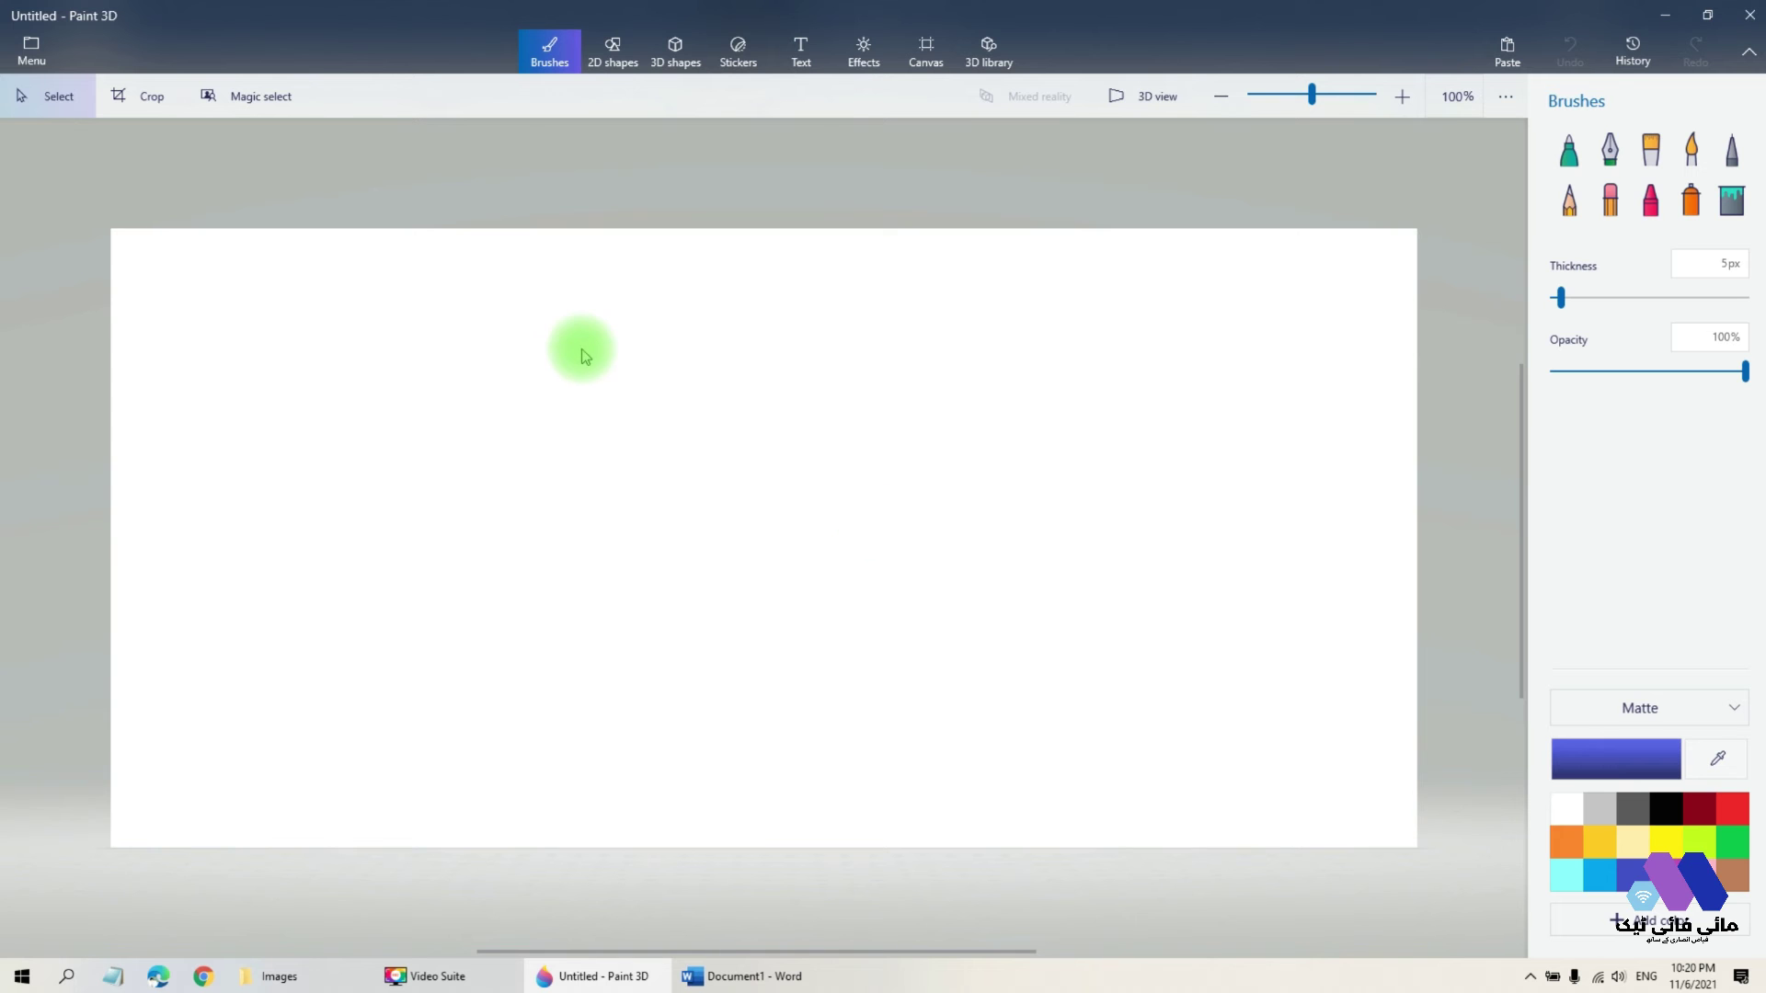
Step: Paste the boy cut-out into the new canvas and move it left onto the canvas
right_click(649, 272)
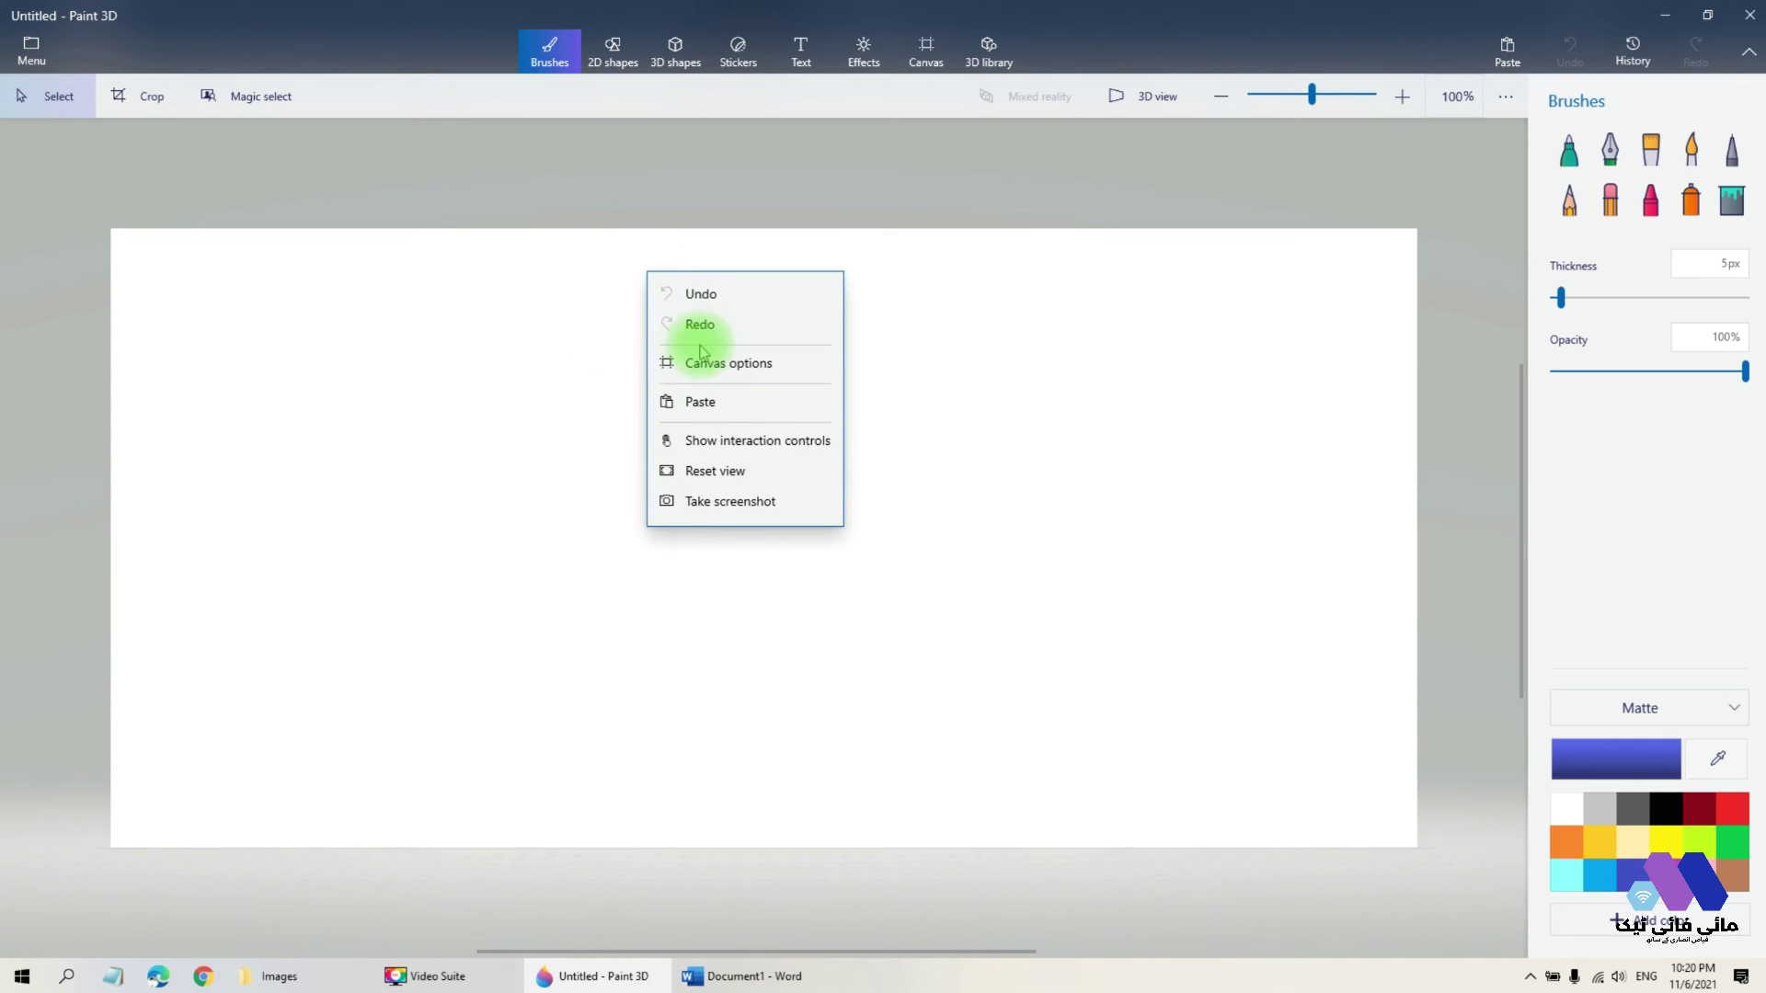
left_click(724, 395)
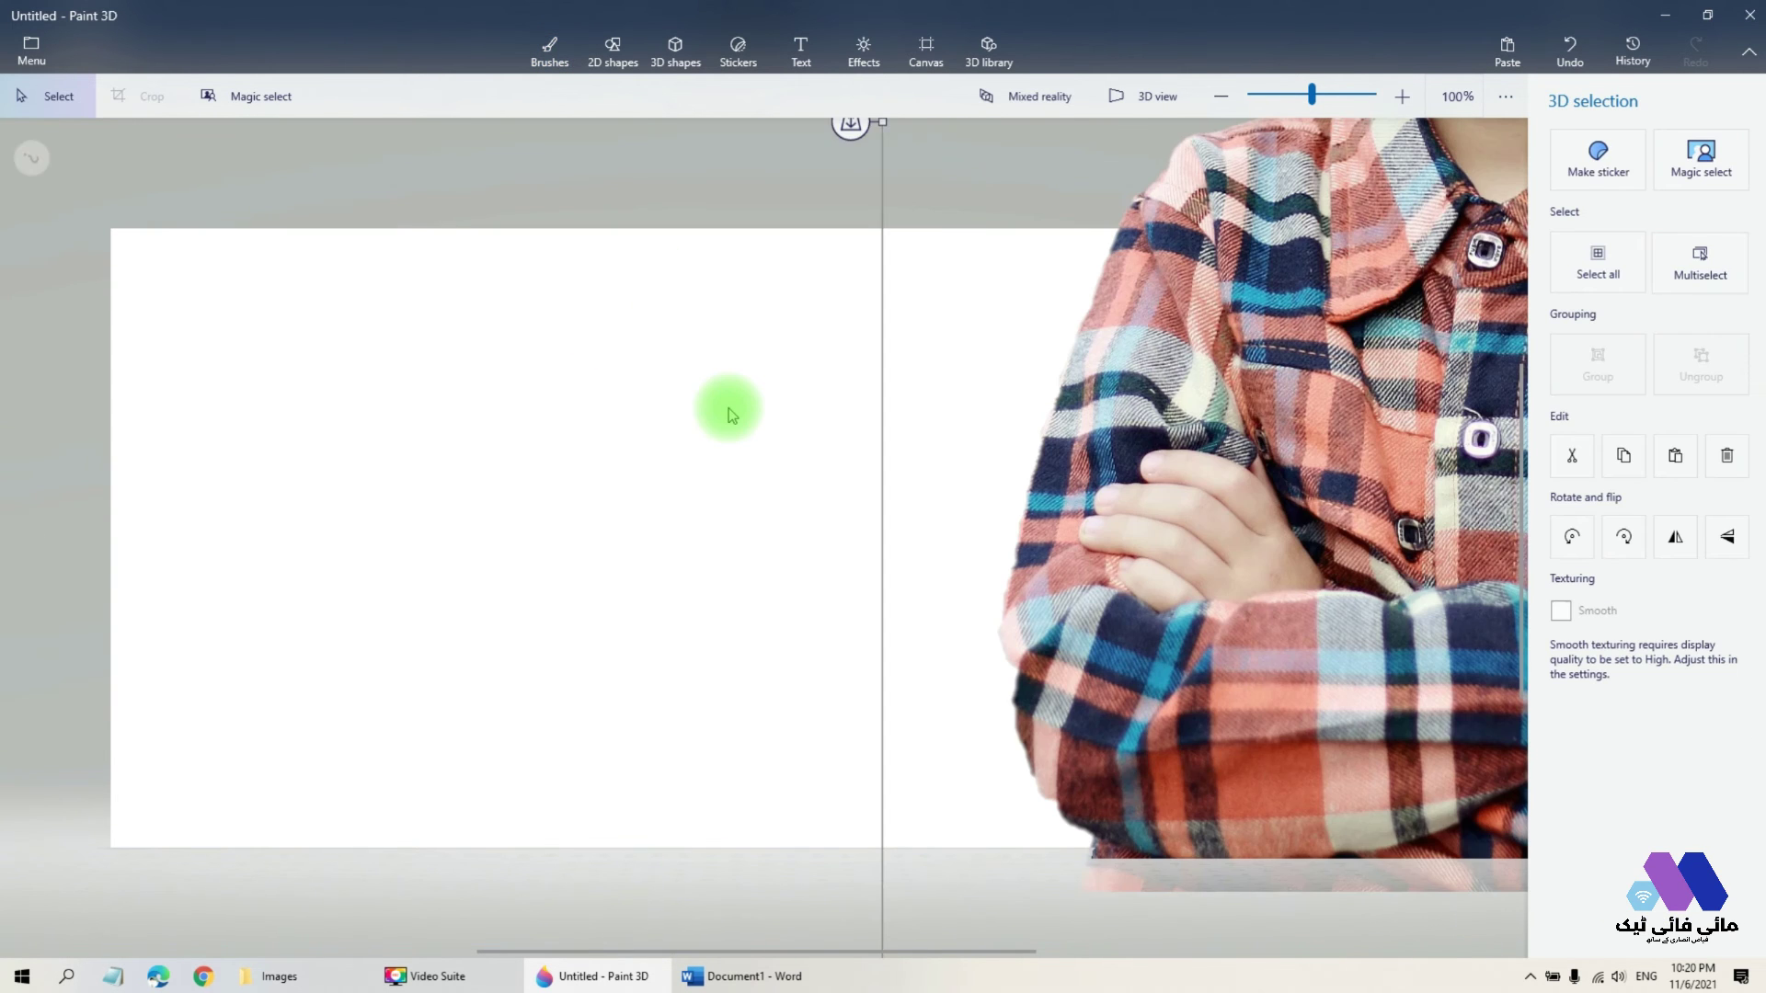
left_click_drag(1282, 426, 911, 421)
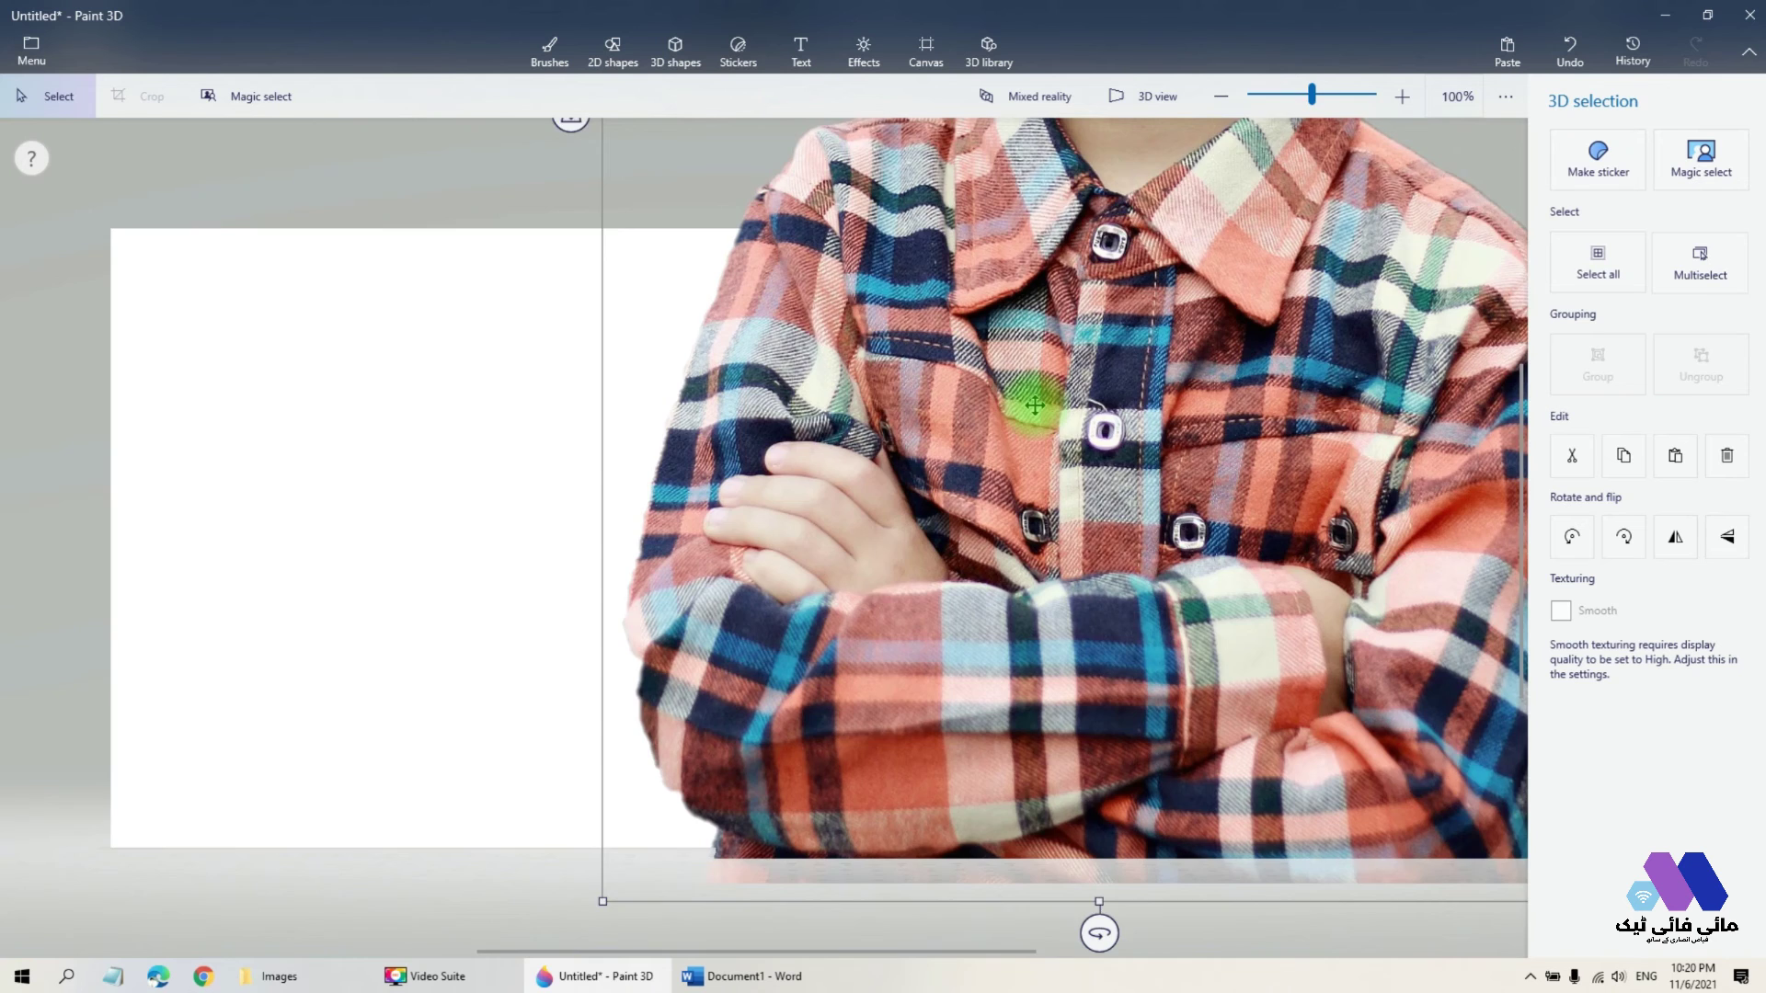
scroll(1030, 400, "down", 2)
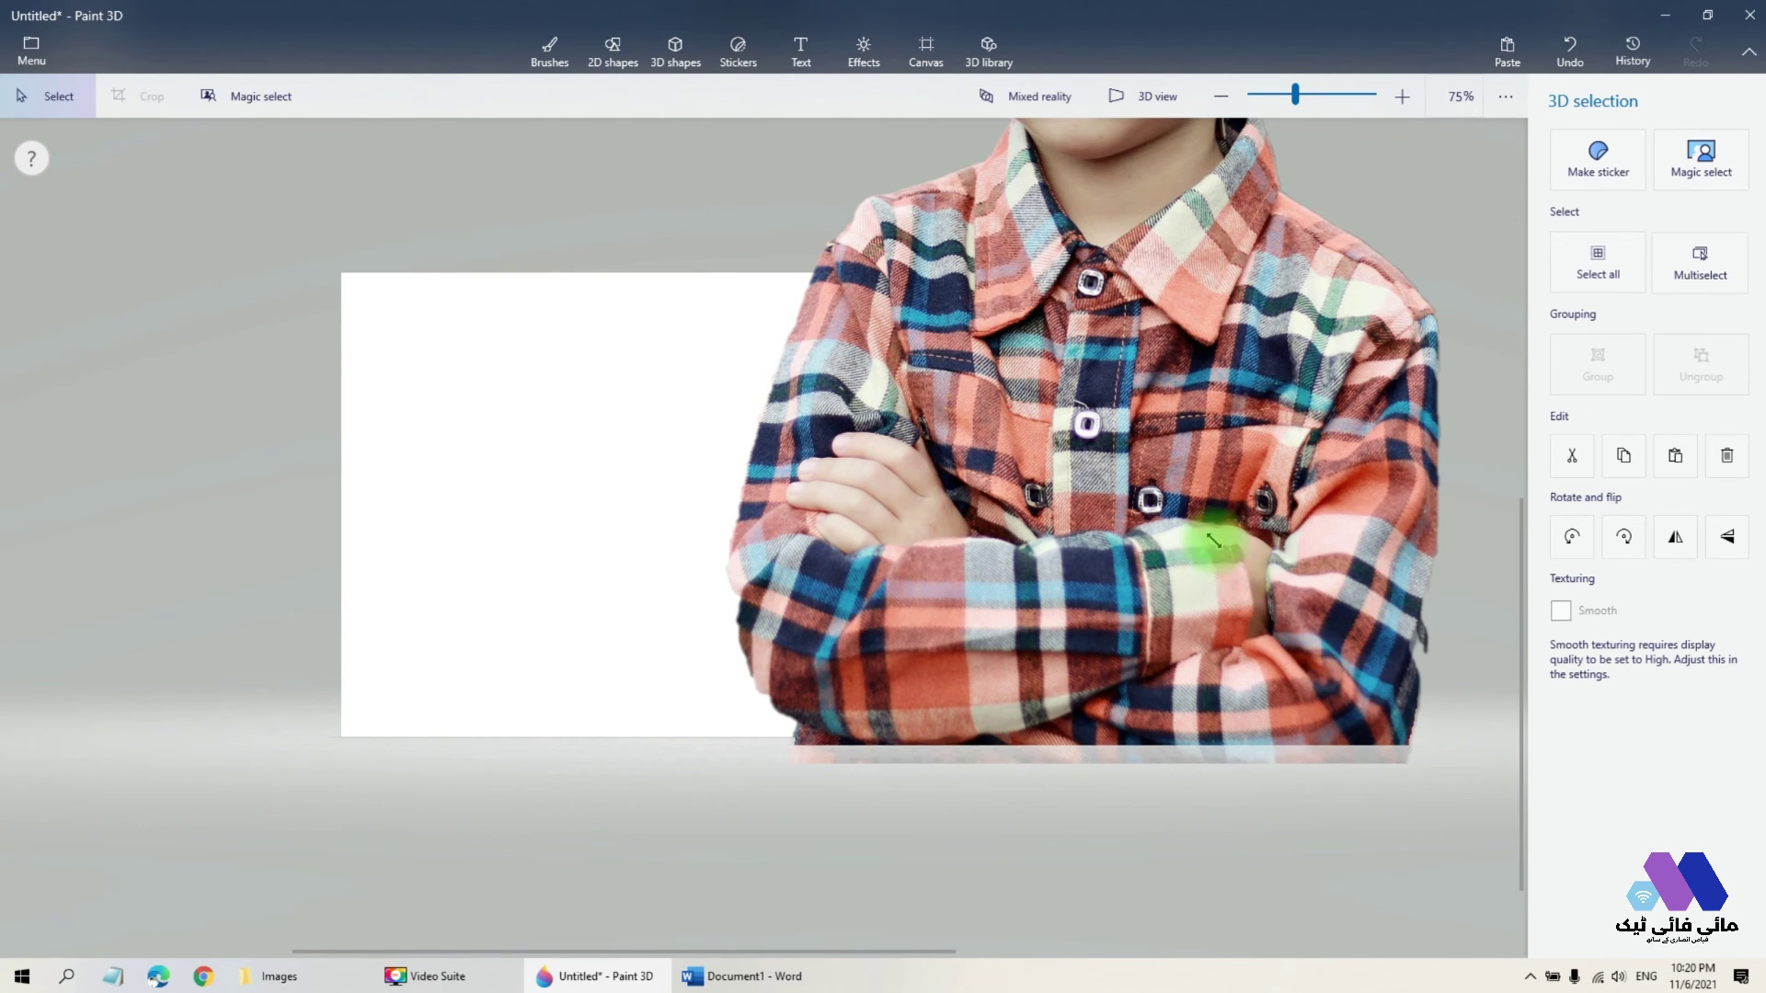
Step: Resize and reposition the boy image until he fits fully near the canvas centre
left_click_drag(1457, 779, 1044, 375)
left_click_drag(961, 213, 950, 603)
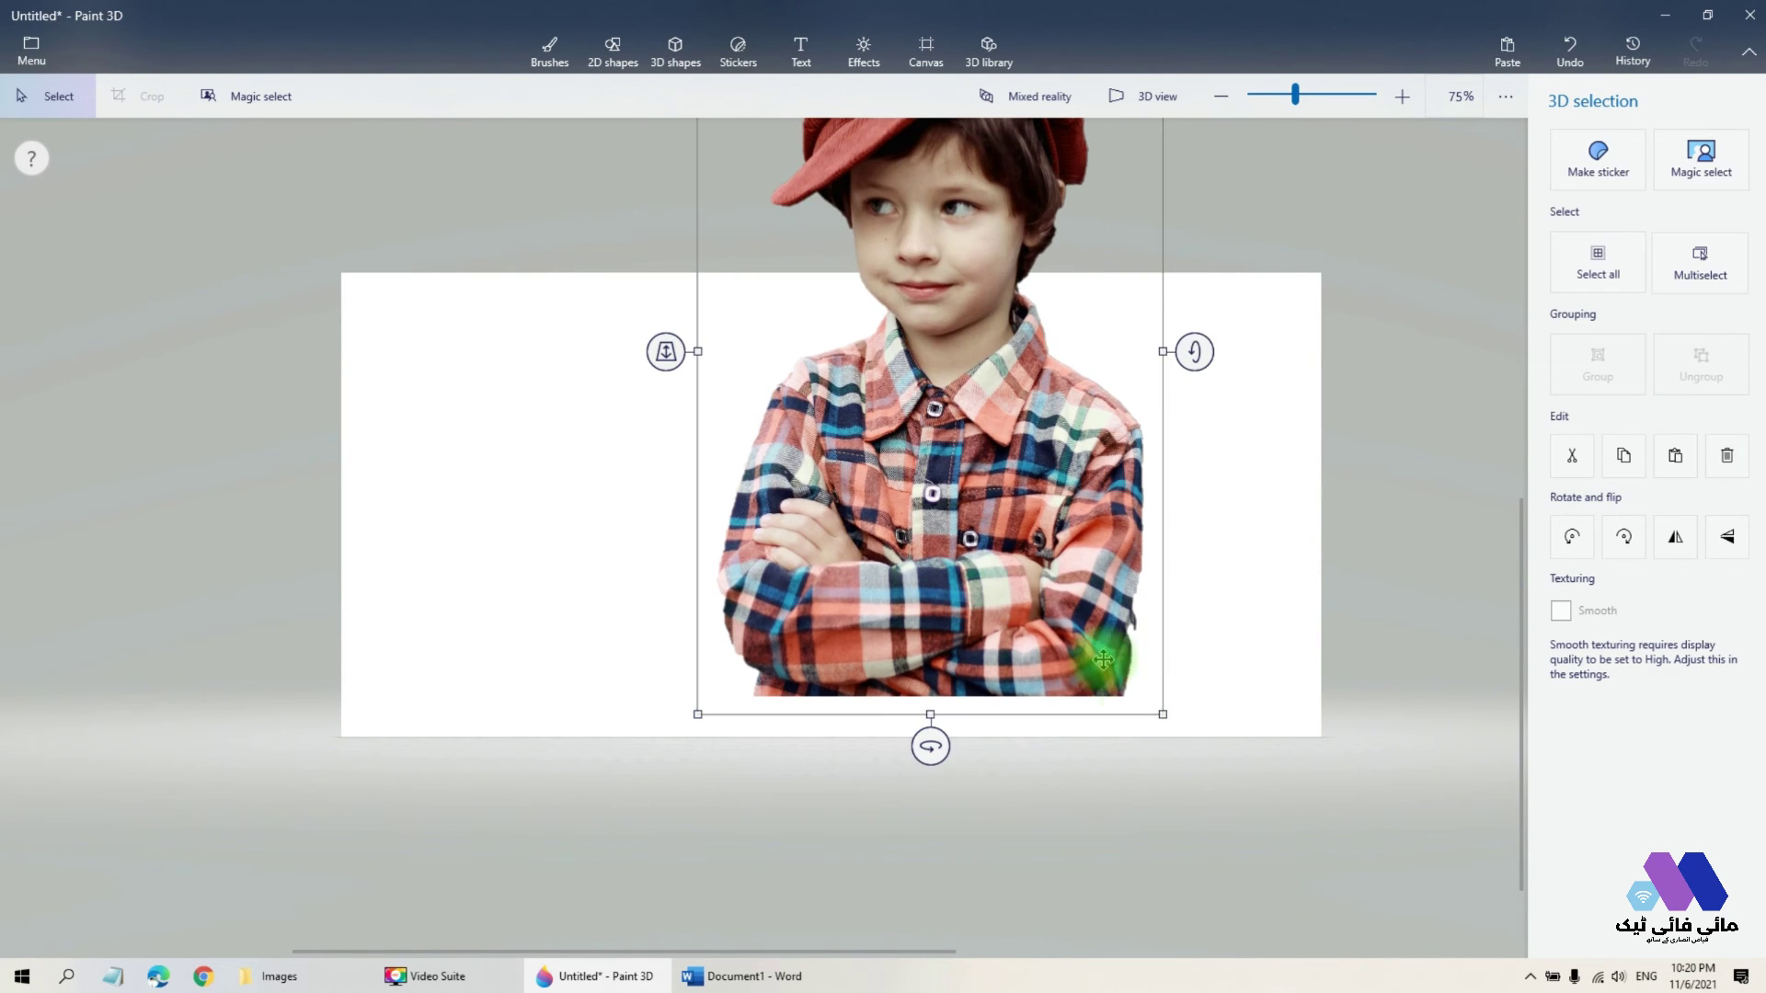
left_click_drag(1162, 714, 990, 436)
mouse_move(897, 253)
left_mouse_down()
mouse_move(1004, 518)
mouse_move(896, 536)
left_mouse_up()
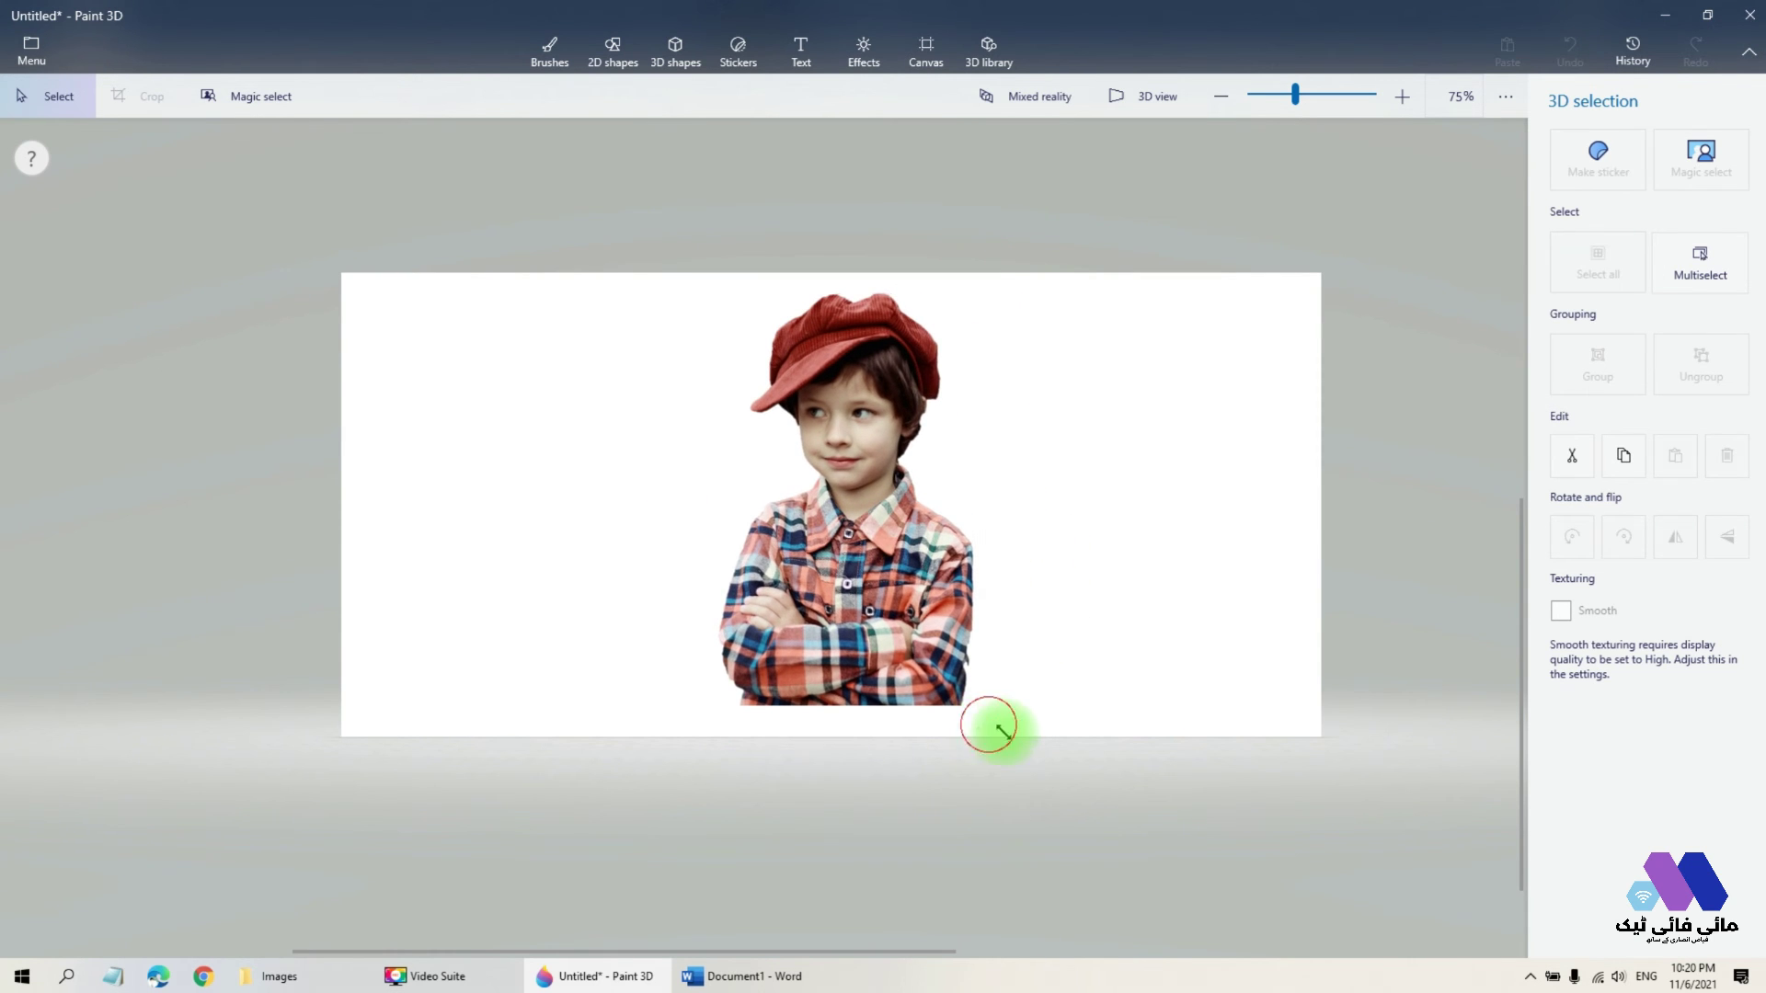
left_click_drag(987, 723, 1000, 736)
left_click_drag(695, 276, 670, 264)
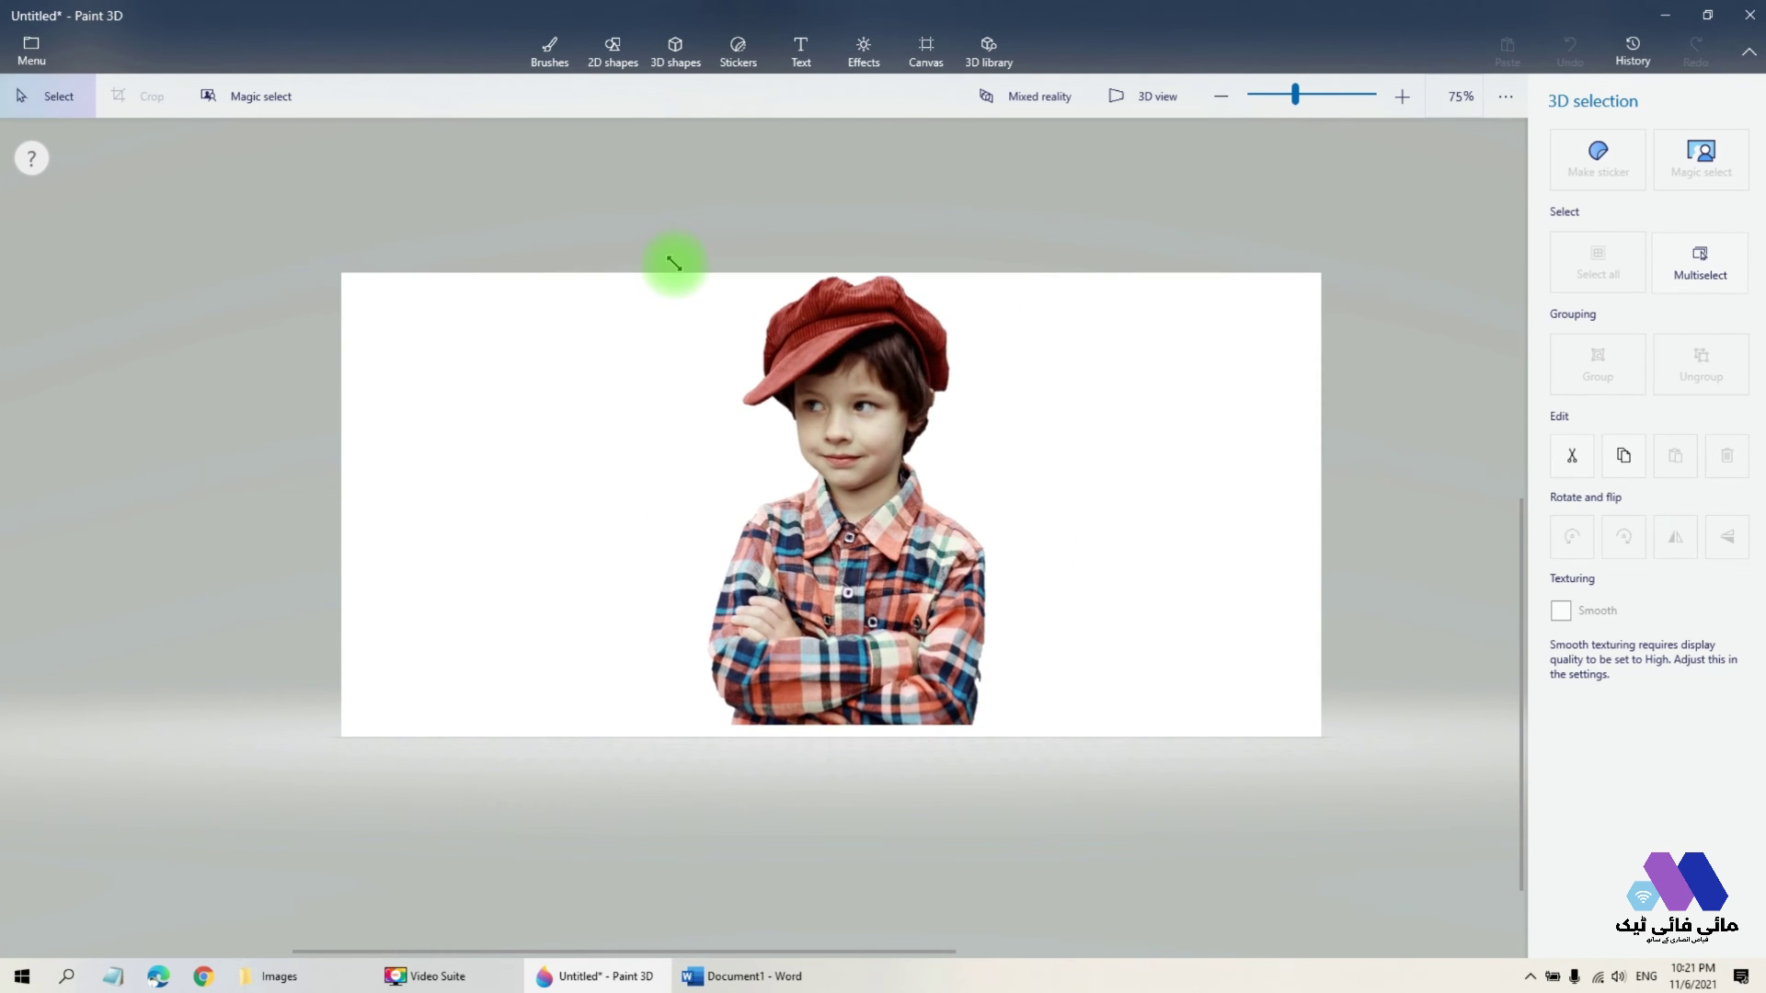
left_click_drag(996, 734, 1017, 748)
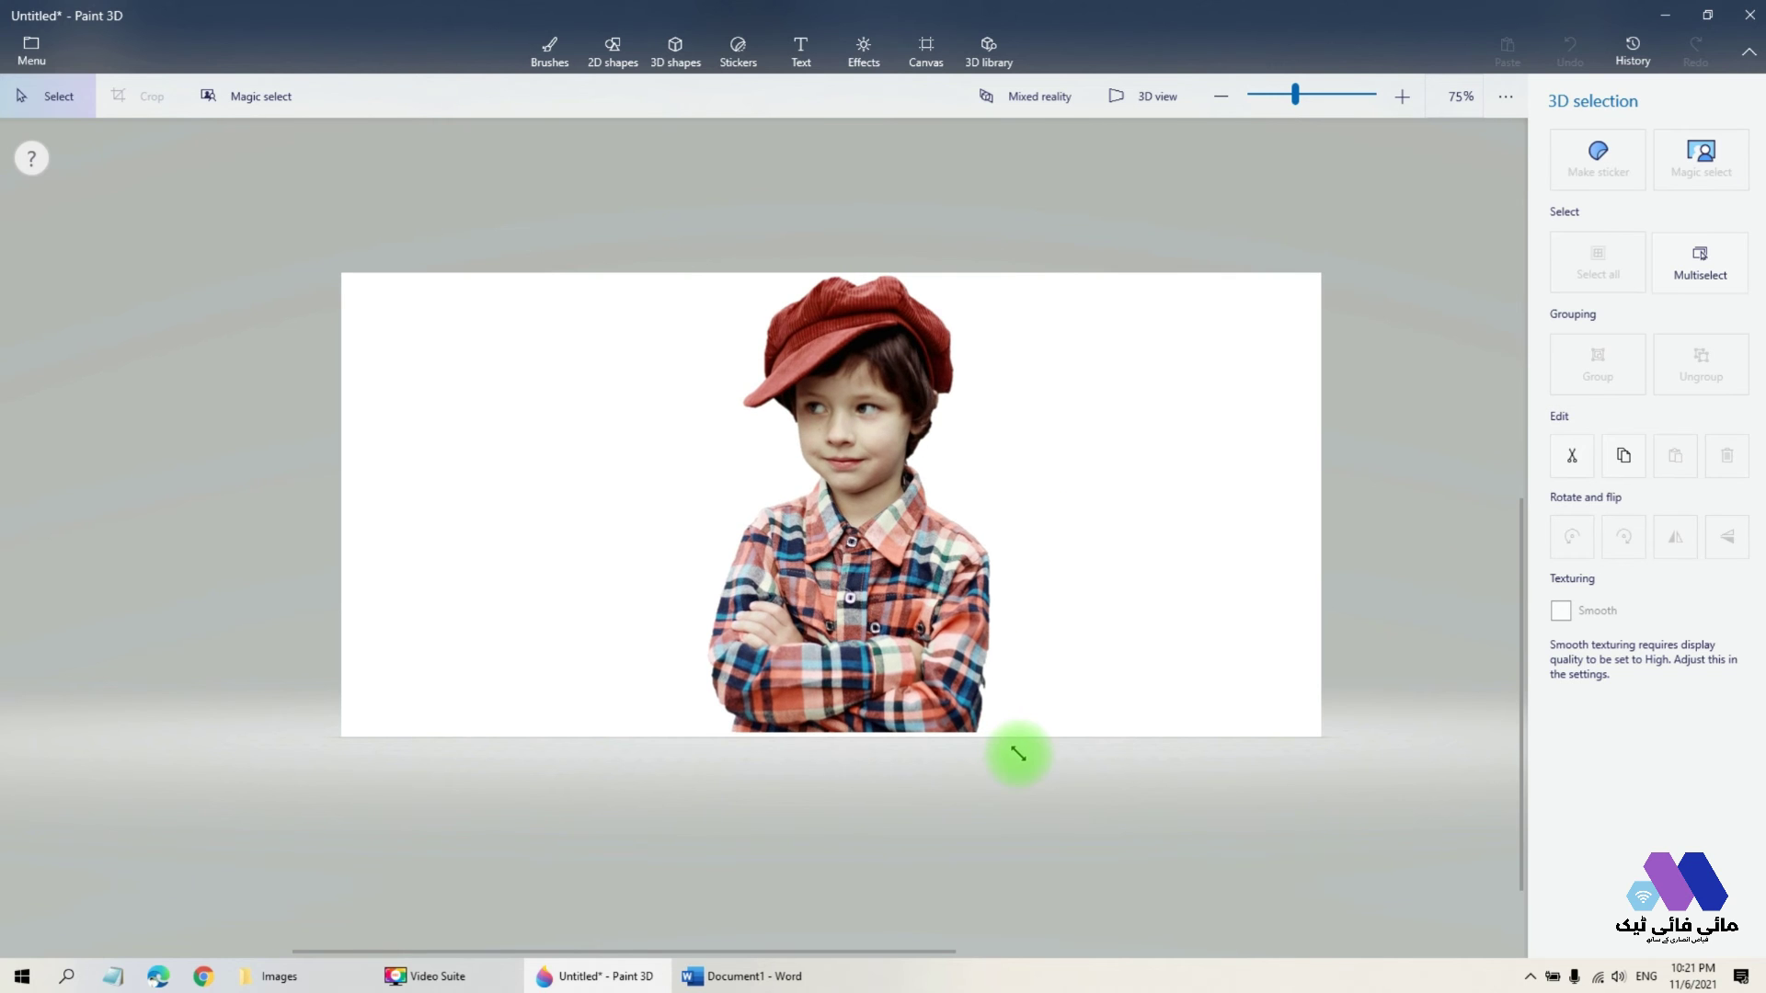
Step: Deselect the boy and save a copy as a flat image with transparency enabled
left_click(1155, 521)
left_click(59, 68)
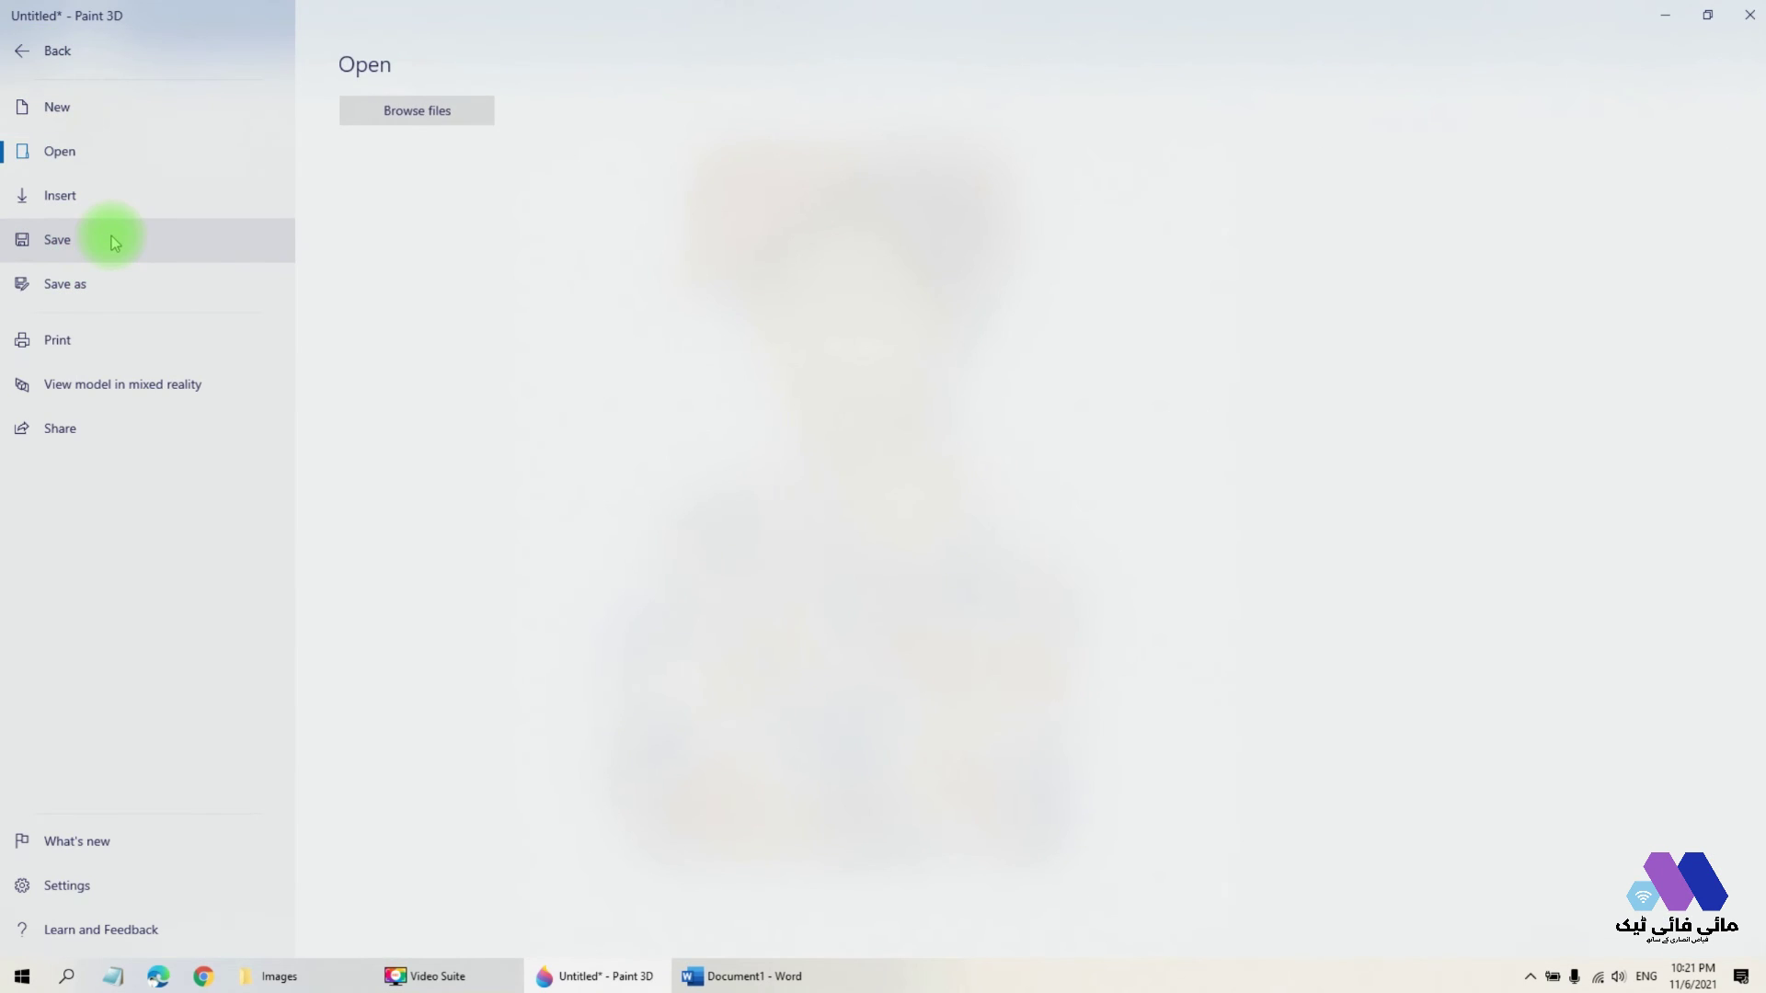
left_click(109, 241)
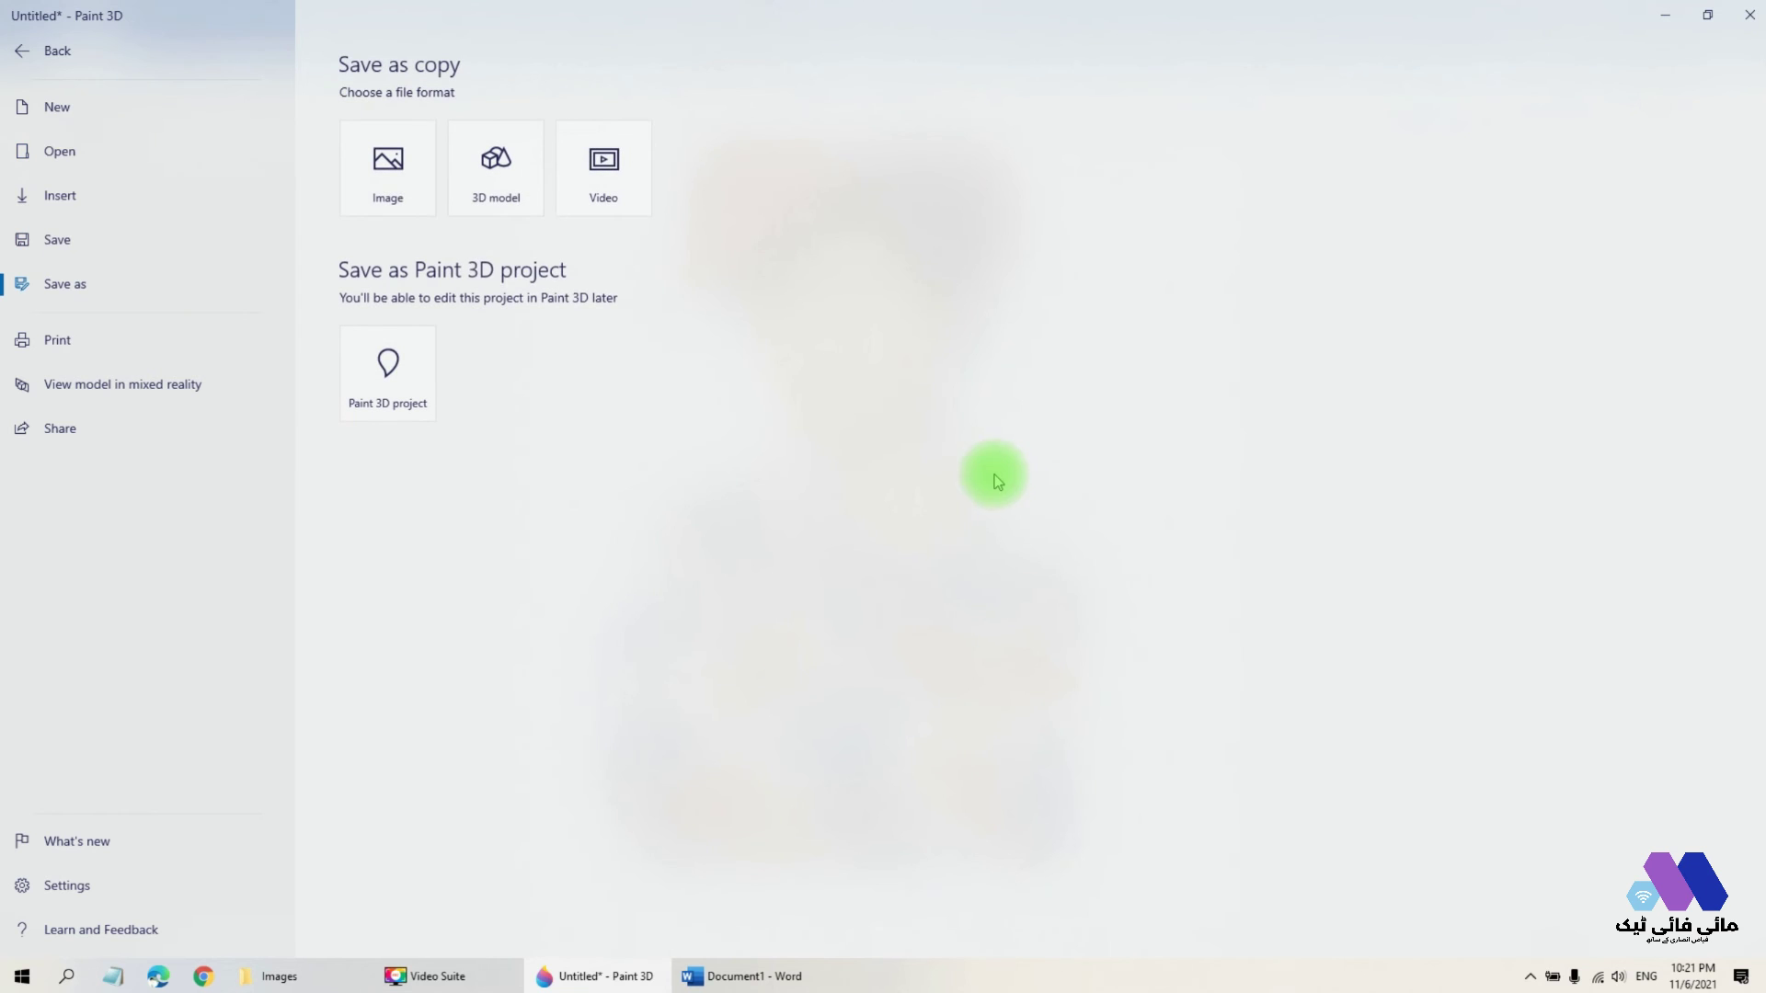
left_click(394, 191)
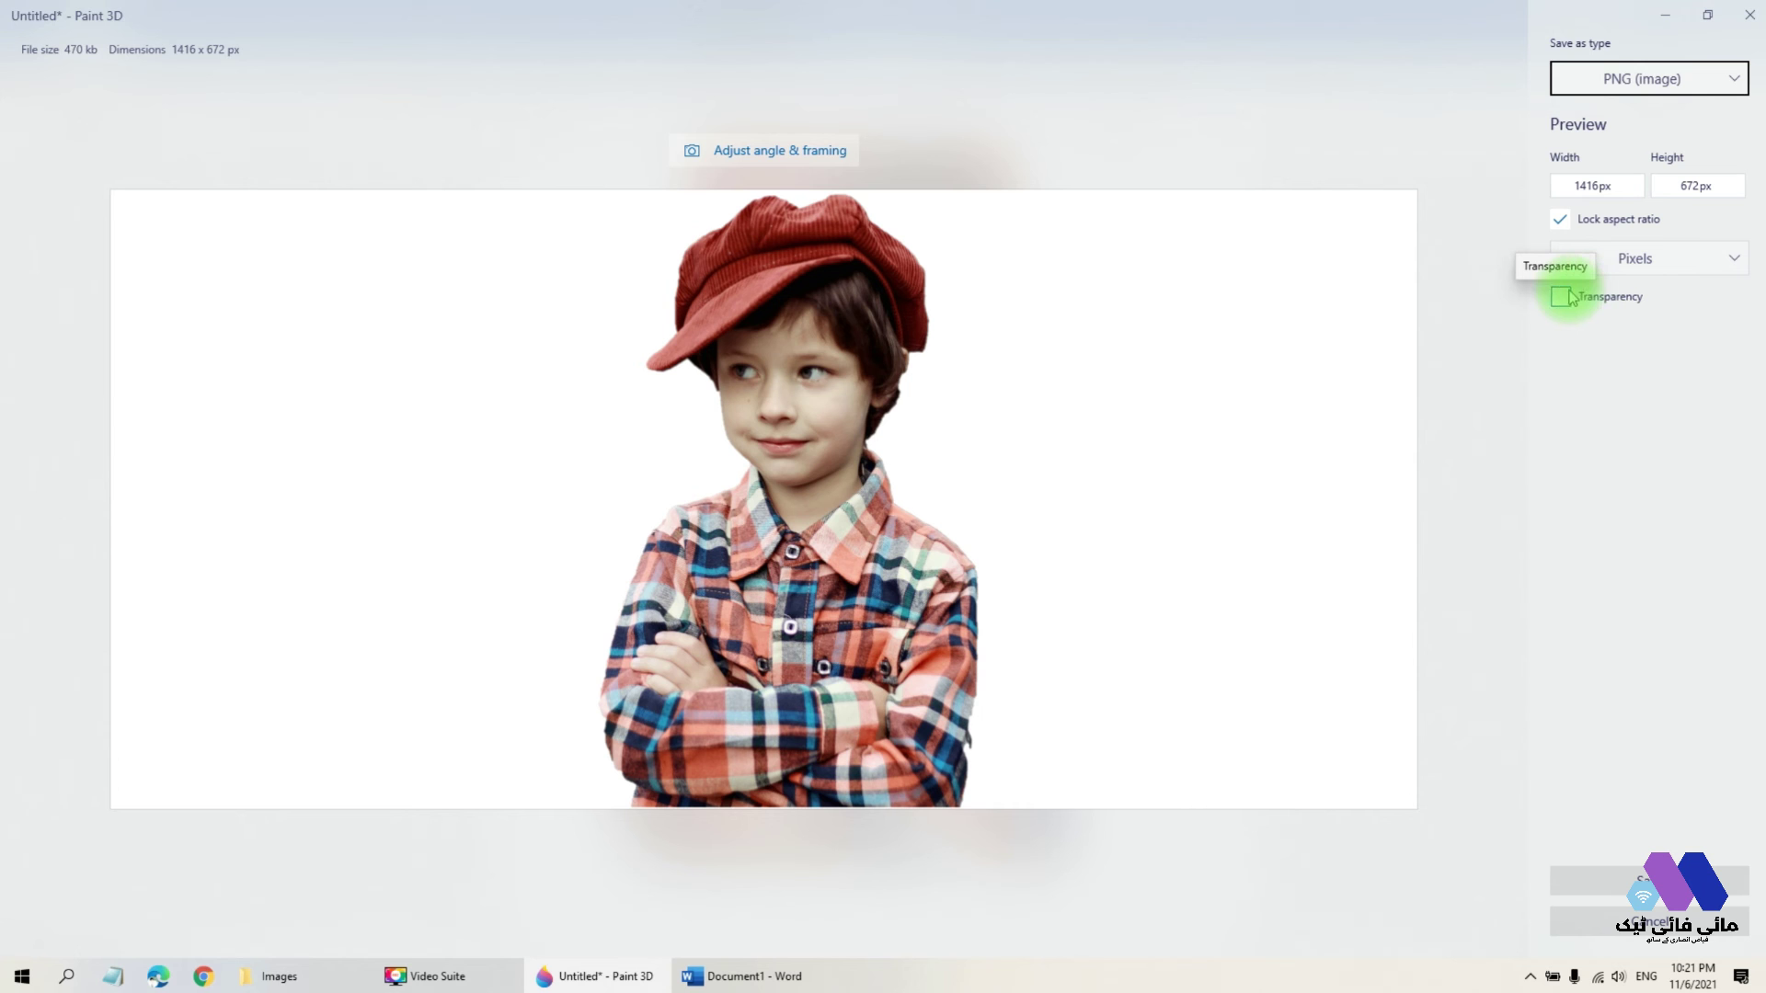
left_click(1561, 298)
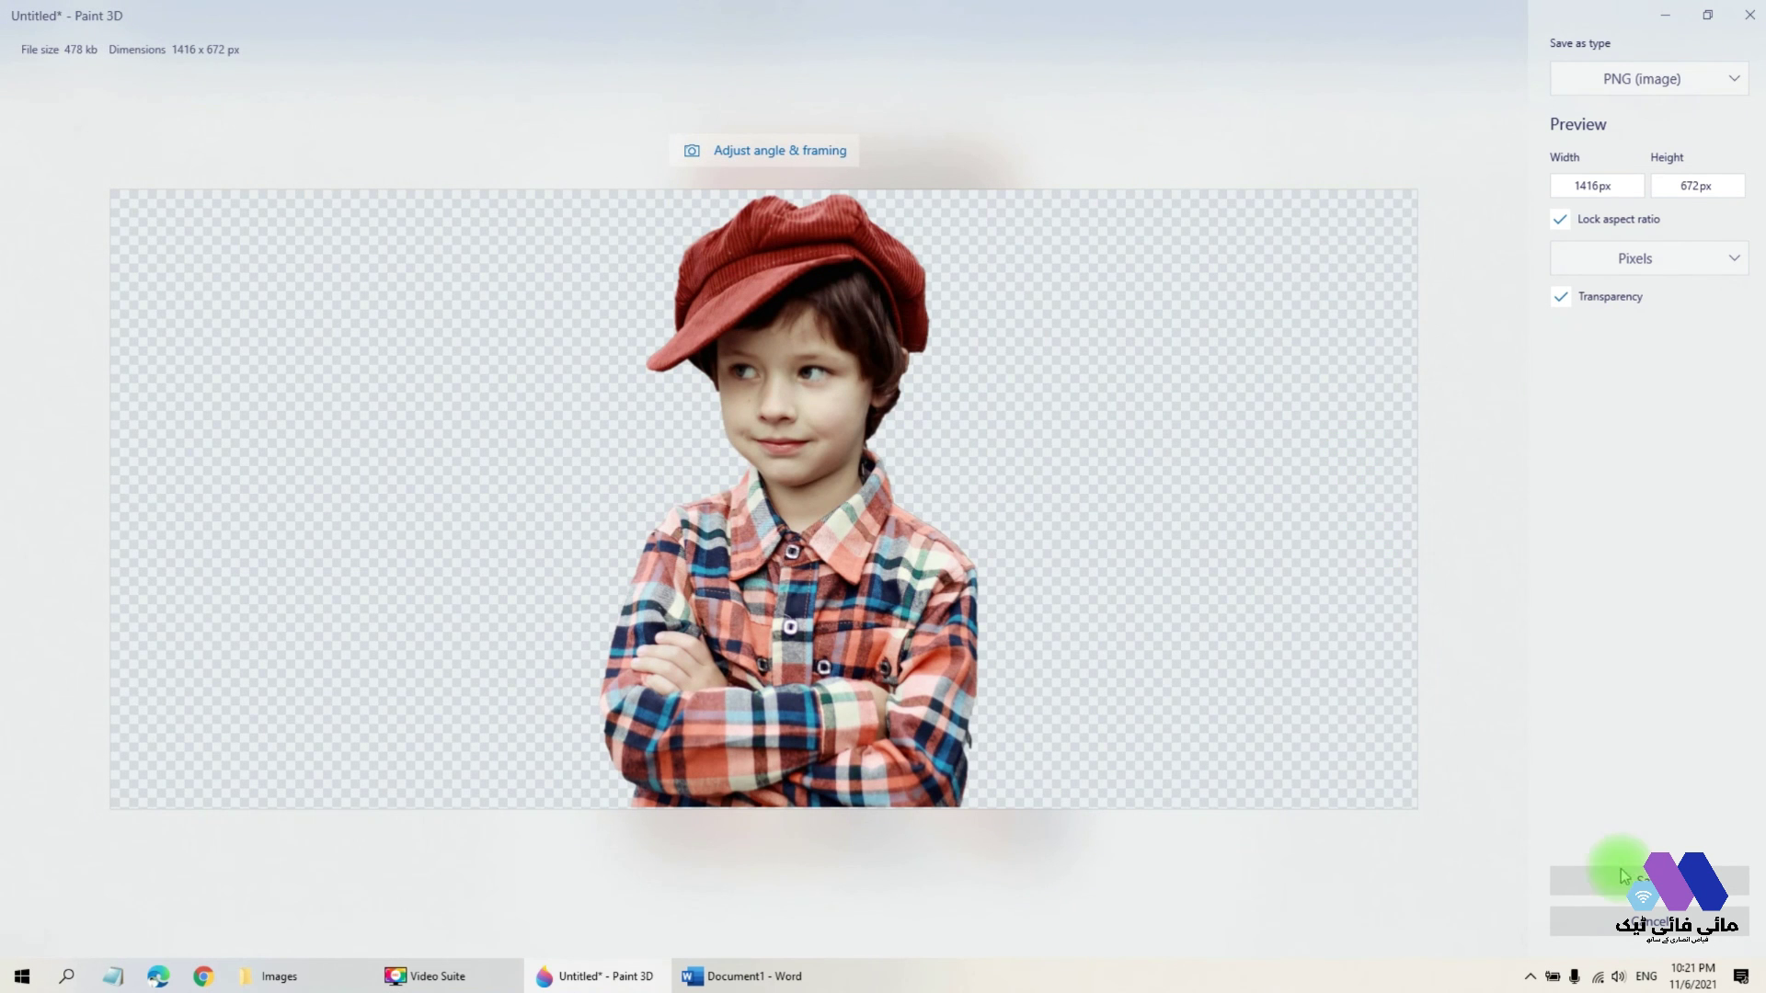
left_click(1624, 883)
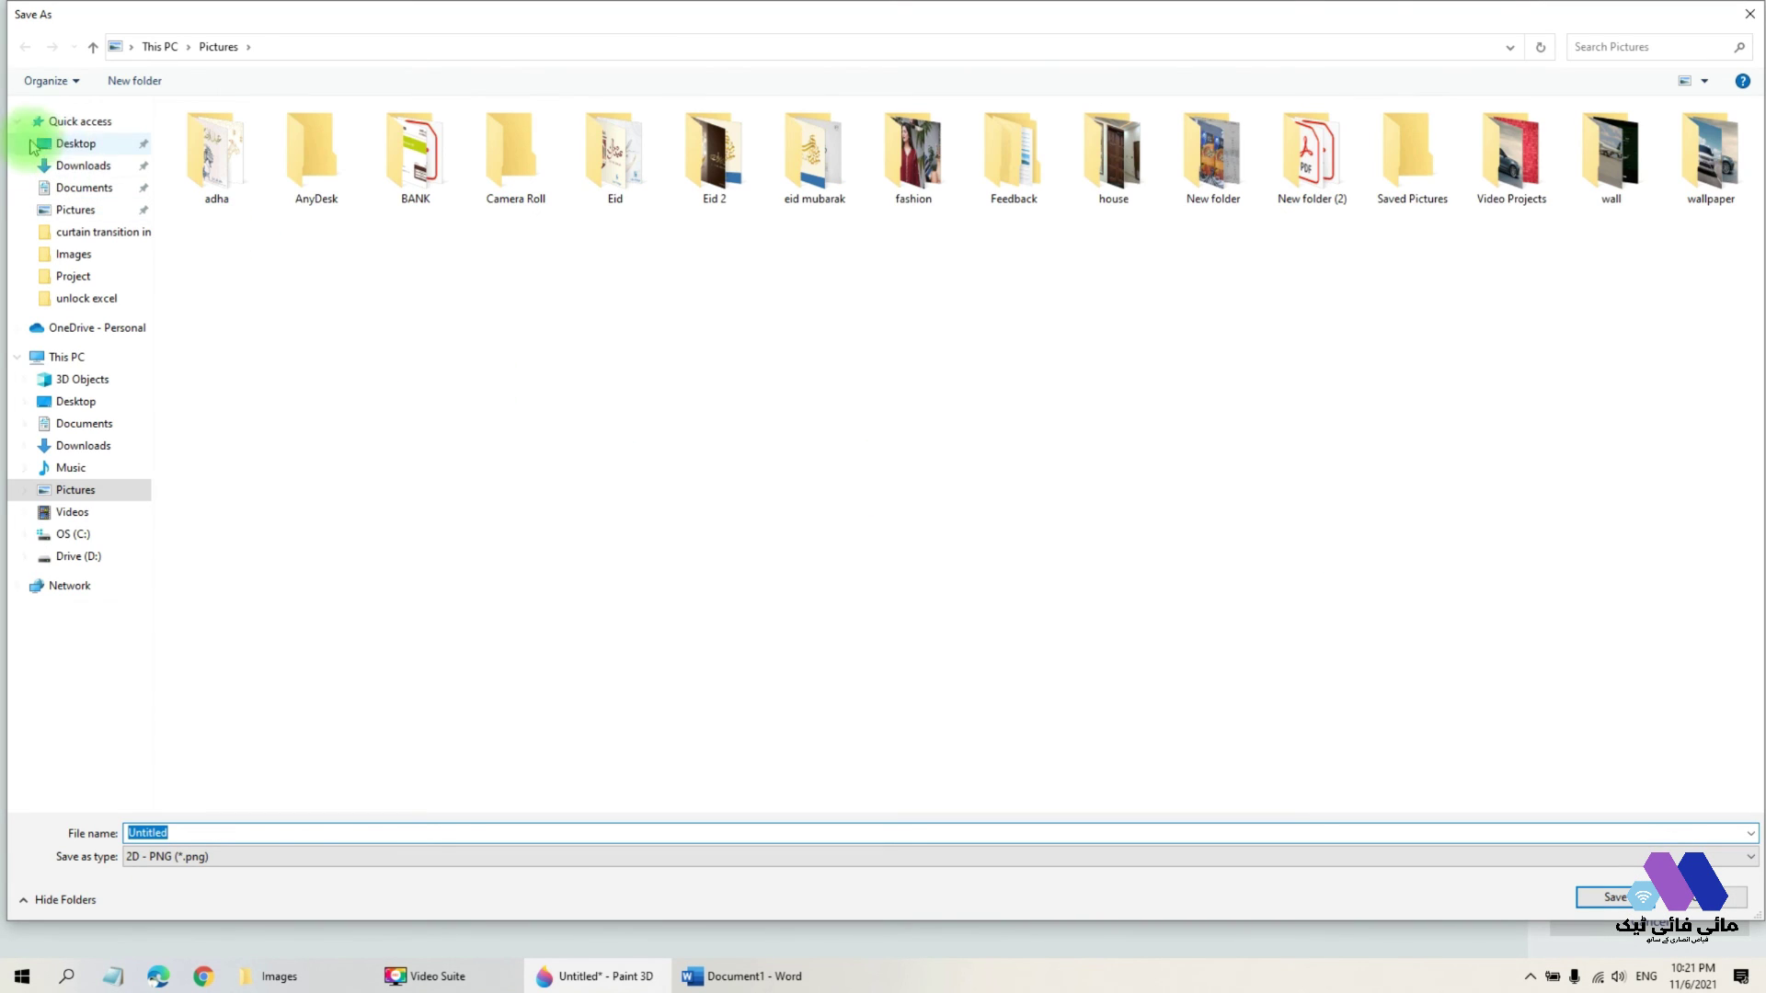
Step: Save the transparent PNG to the Desktop under the name 'test'
left_click(76, 144)
left_click(1169, 832)
type("test")
left_click(1592, 899)
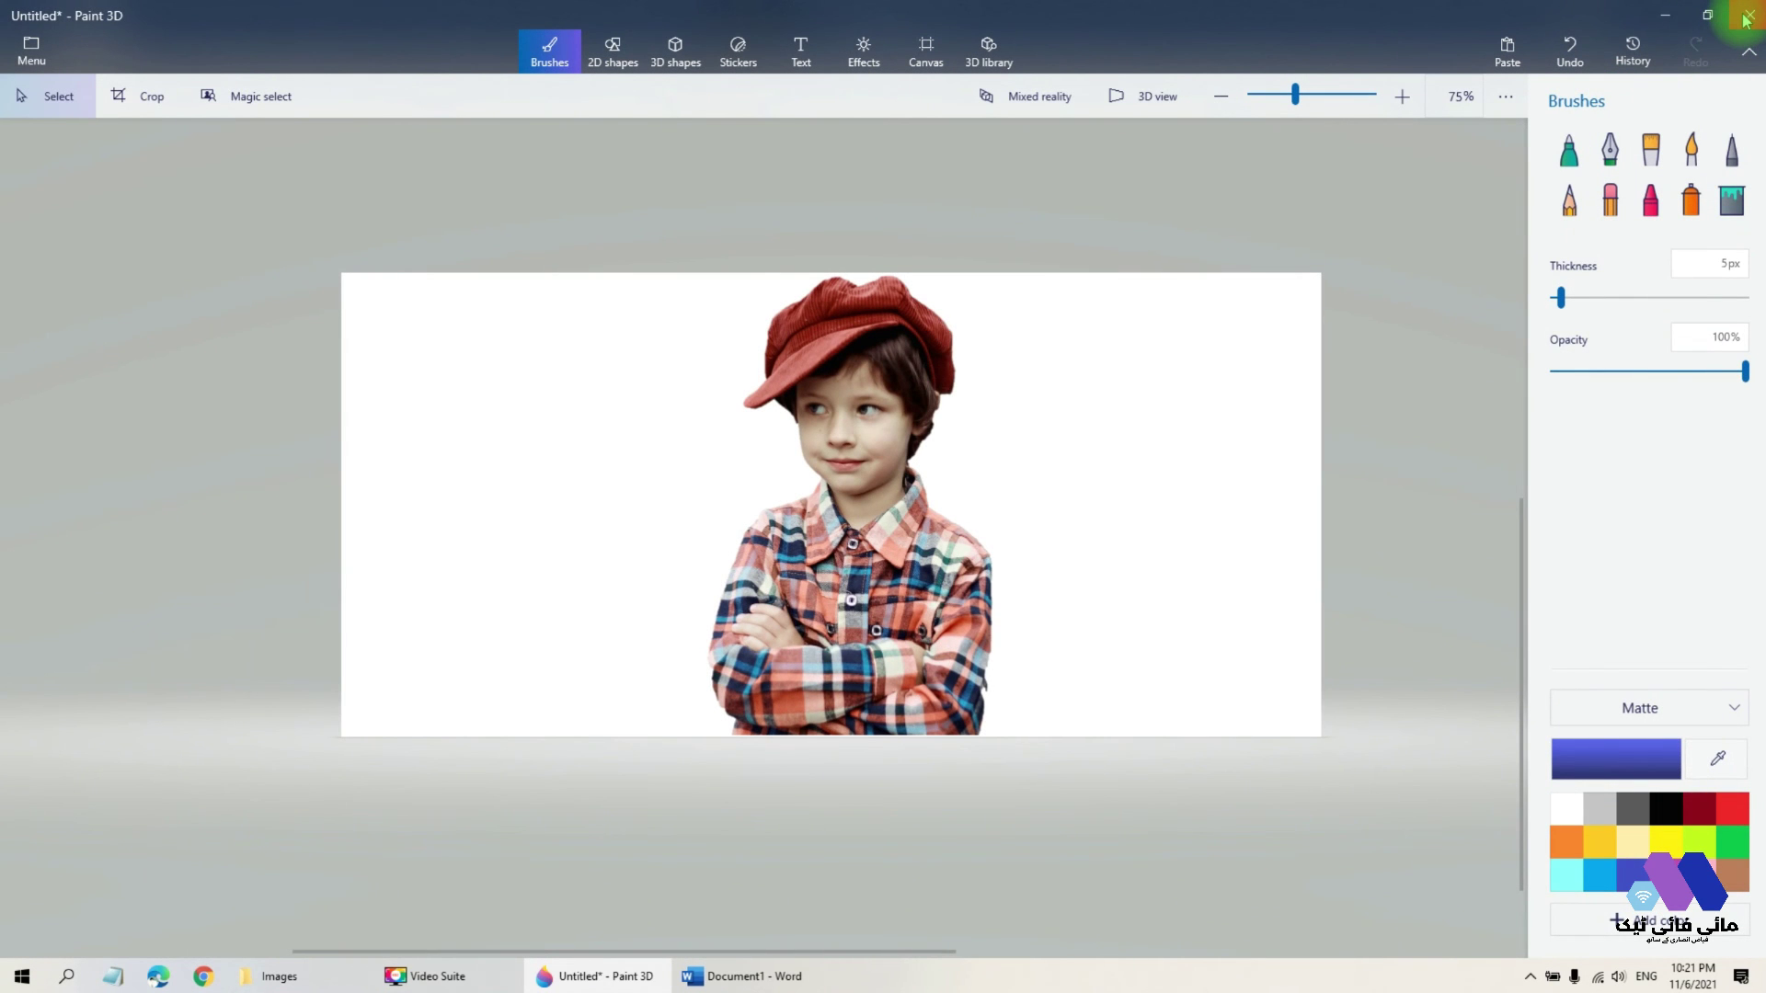
Step: Close Paint 3D without saving the project and minimize Word
left_click(1744, 19)
left_click(865, 531)
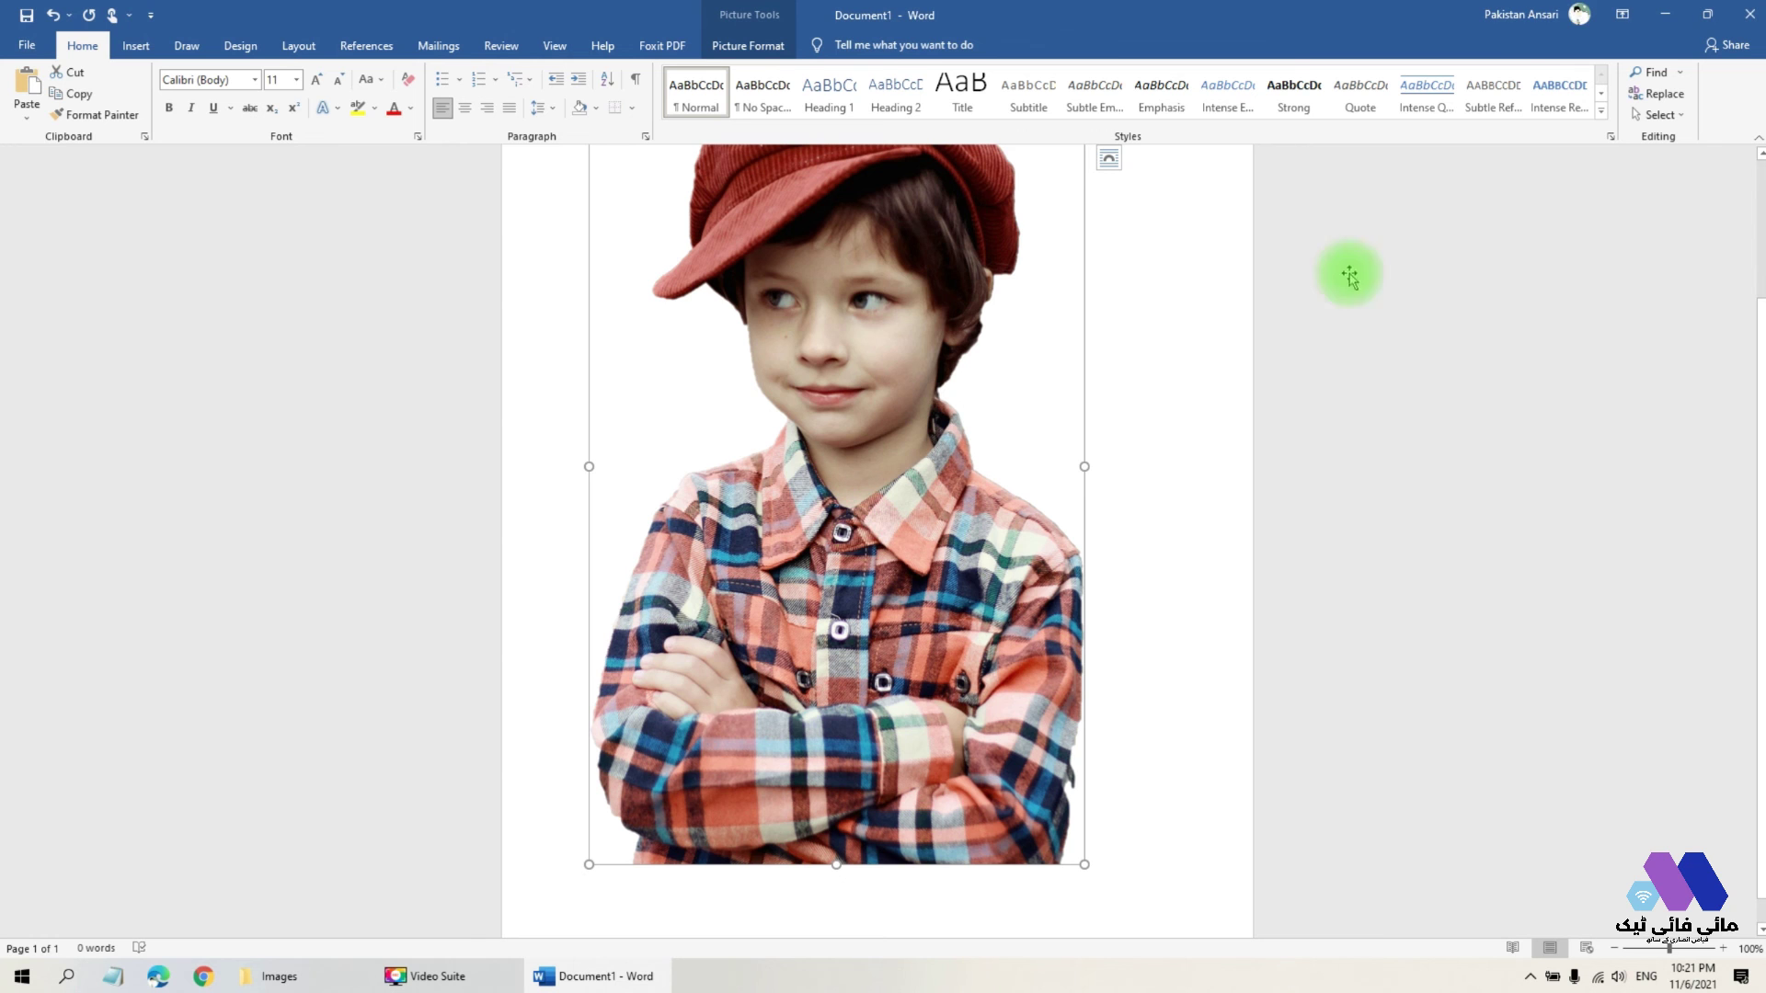
left_click(1665, 14)
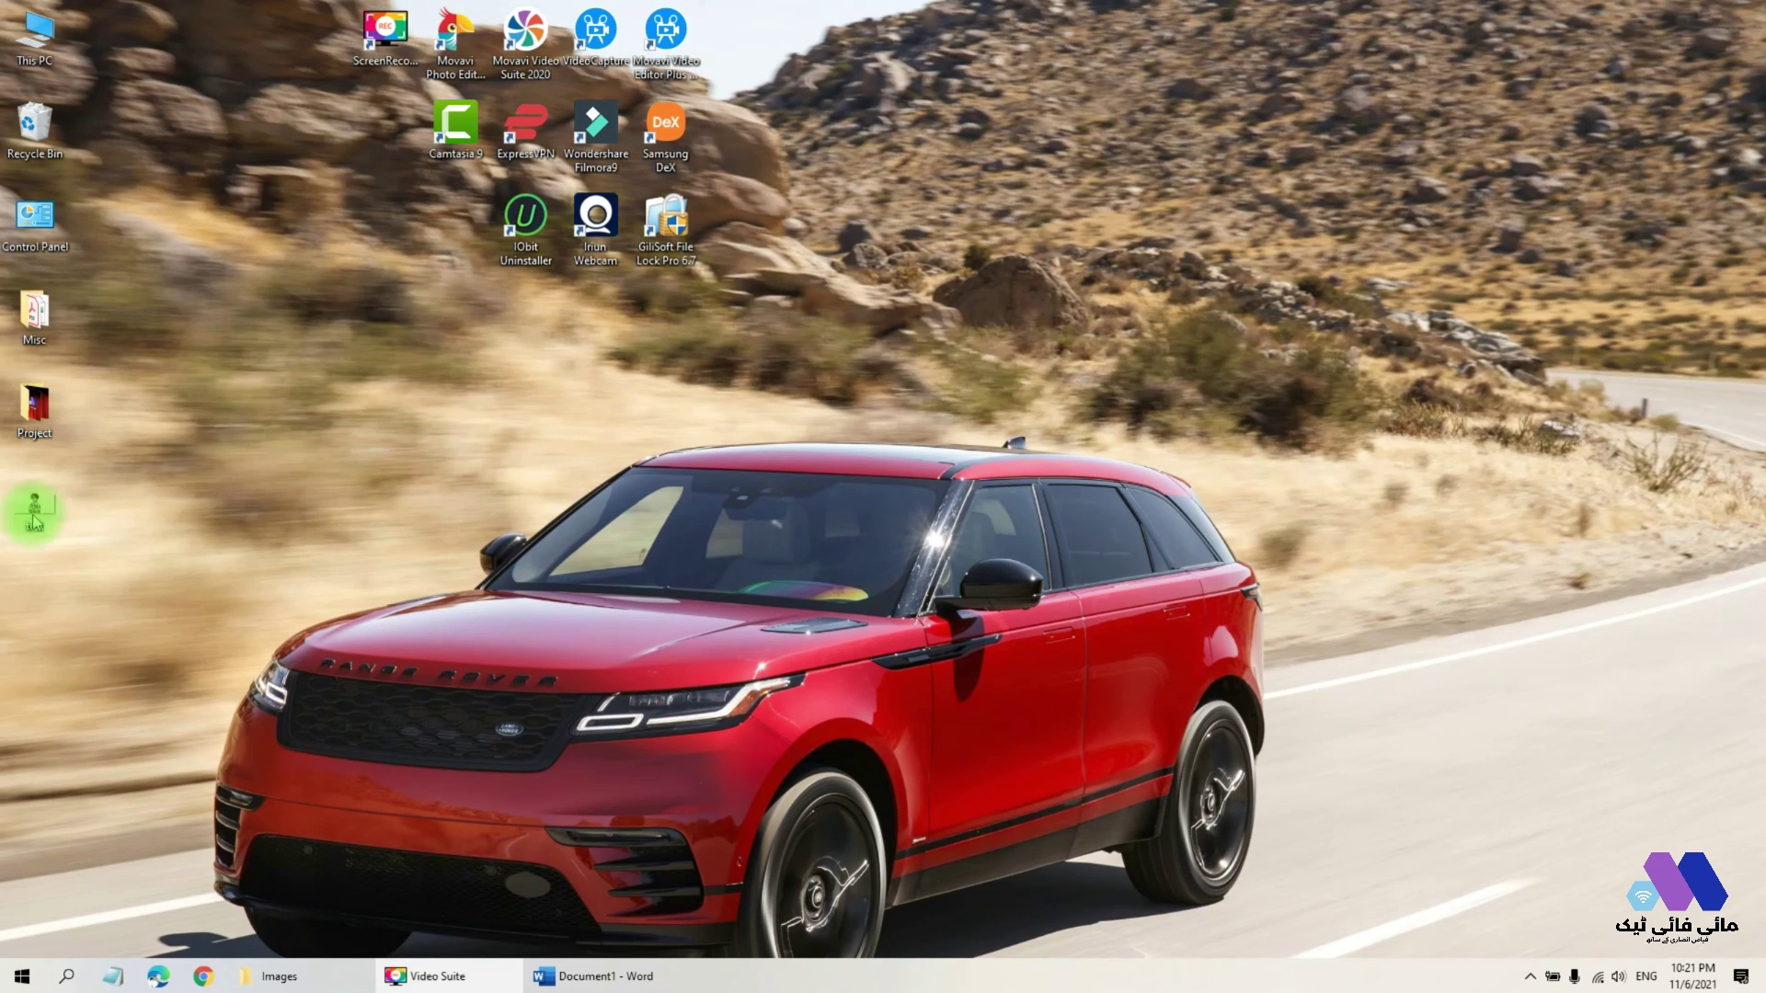
Step: Open the 'test' image from its Desktop icon in Photos
left_click_drag(34, 512, 602, 691)
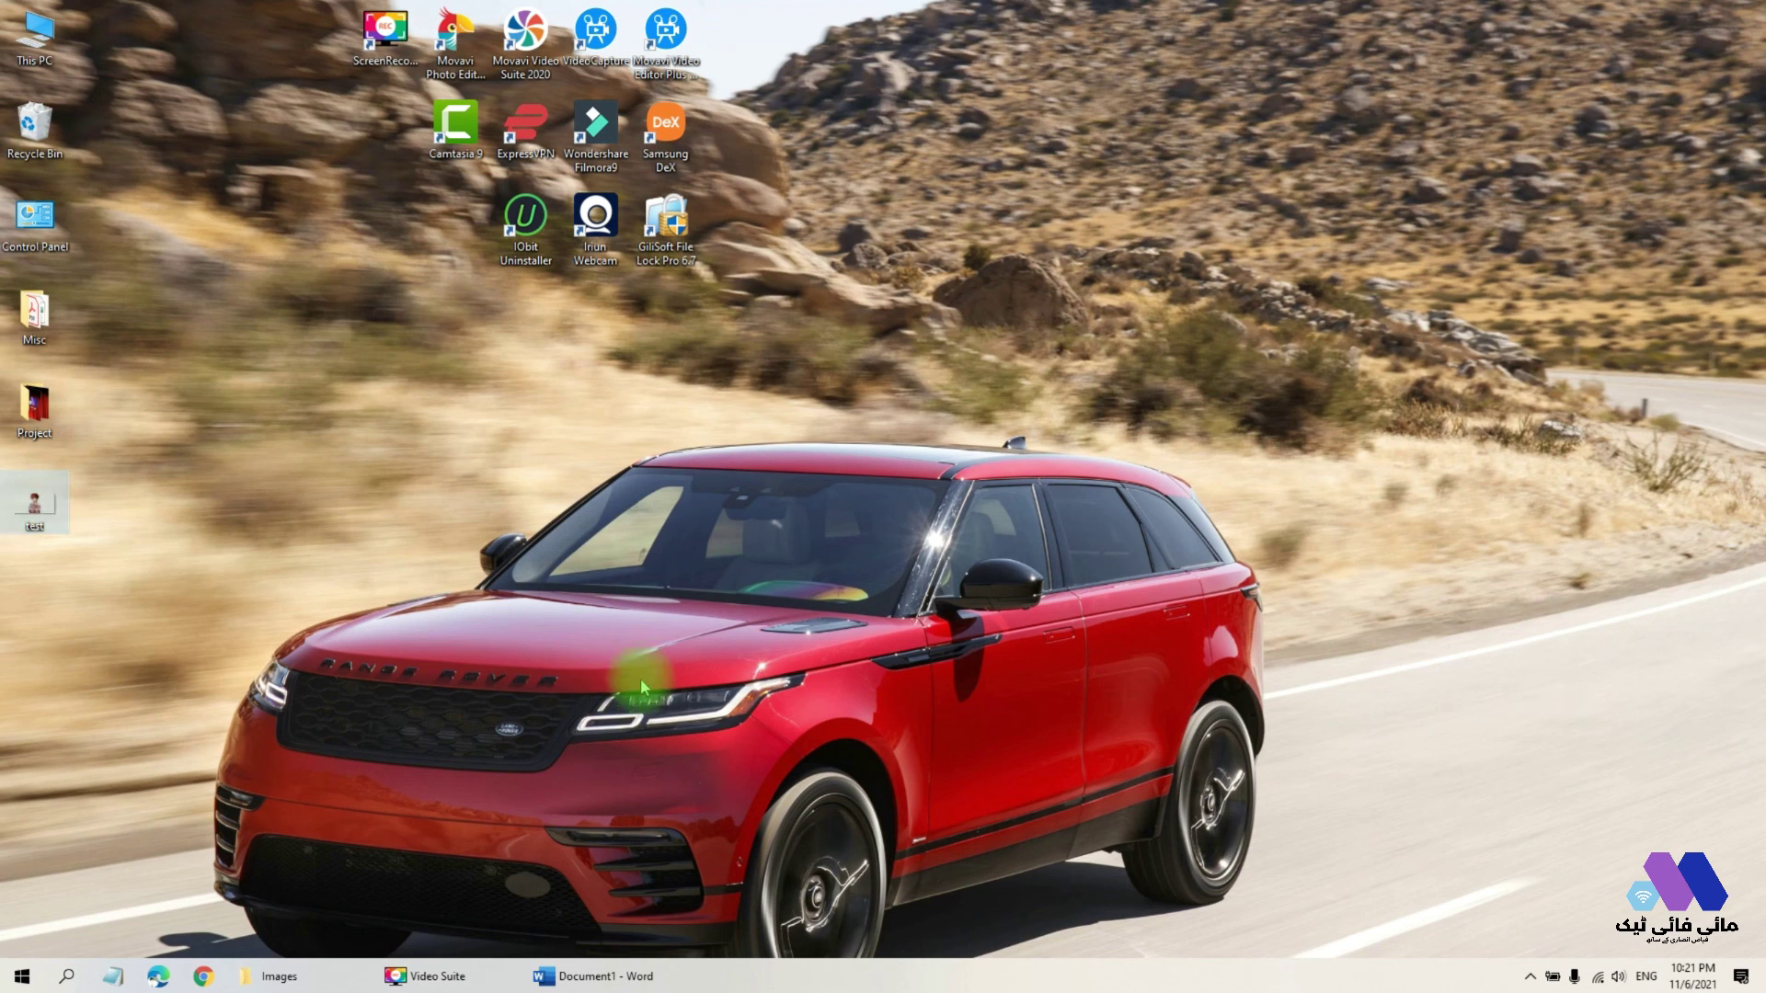
key("ctrl+z")
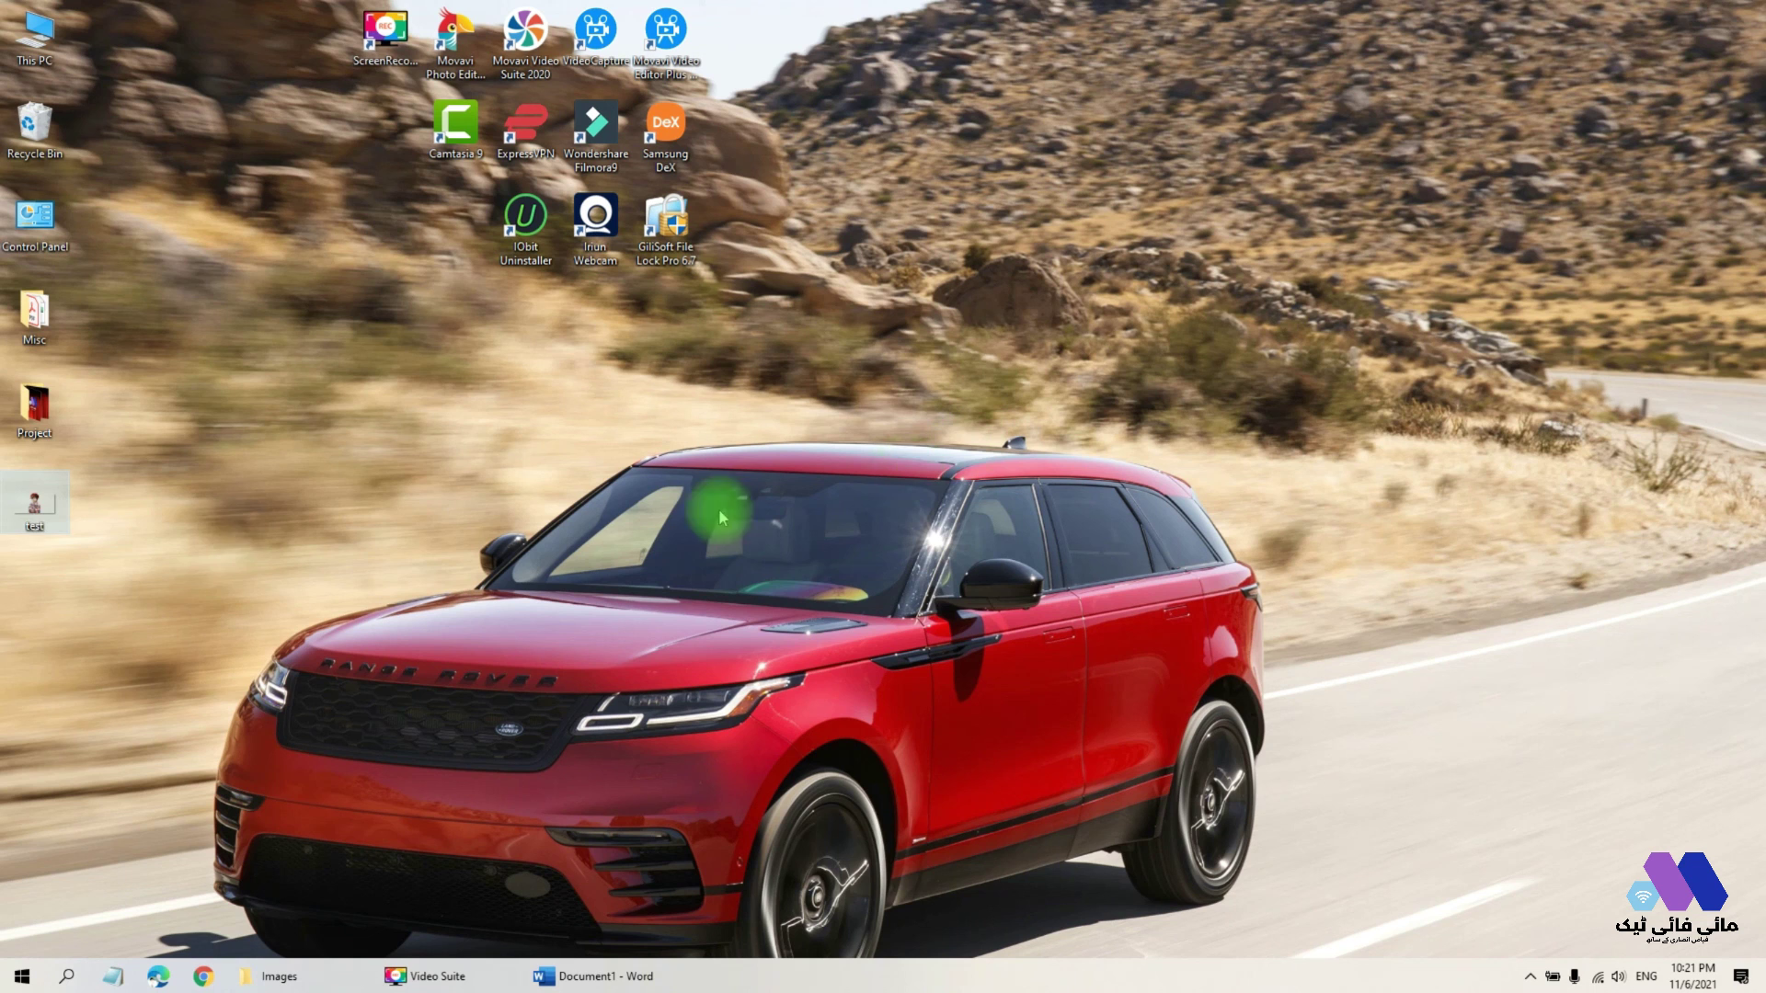
double_click(35, 500)
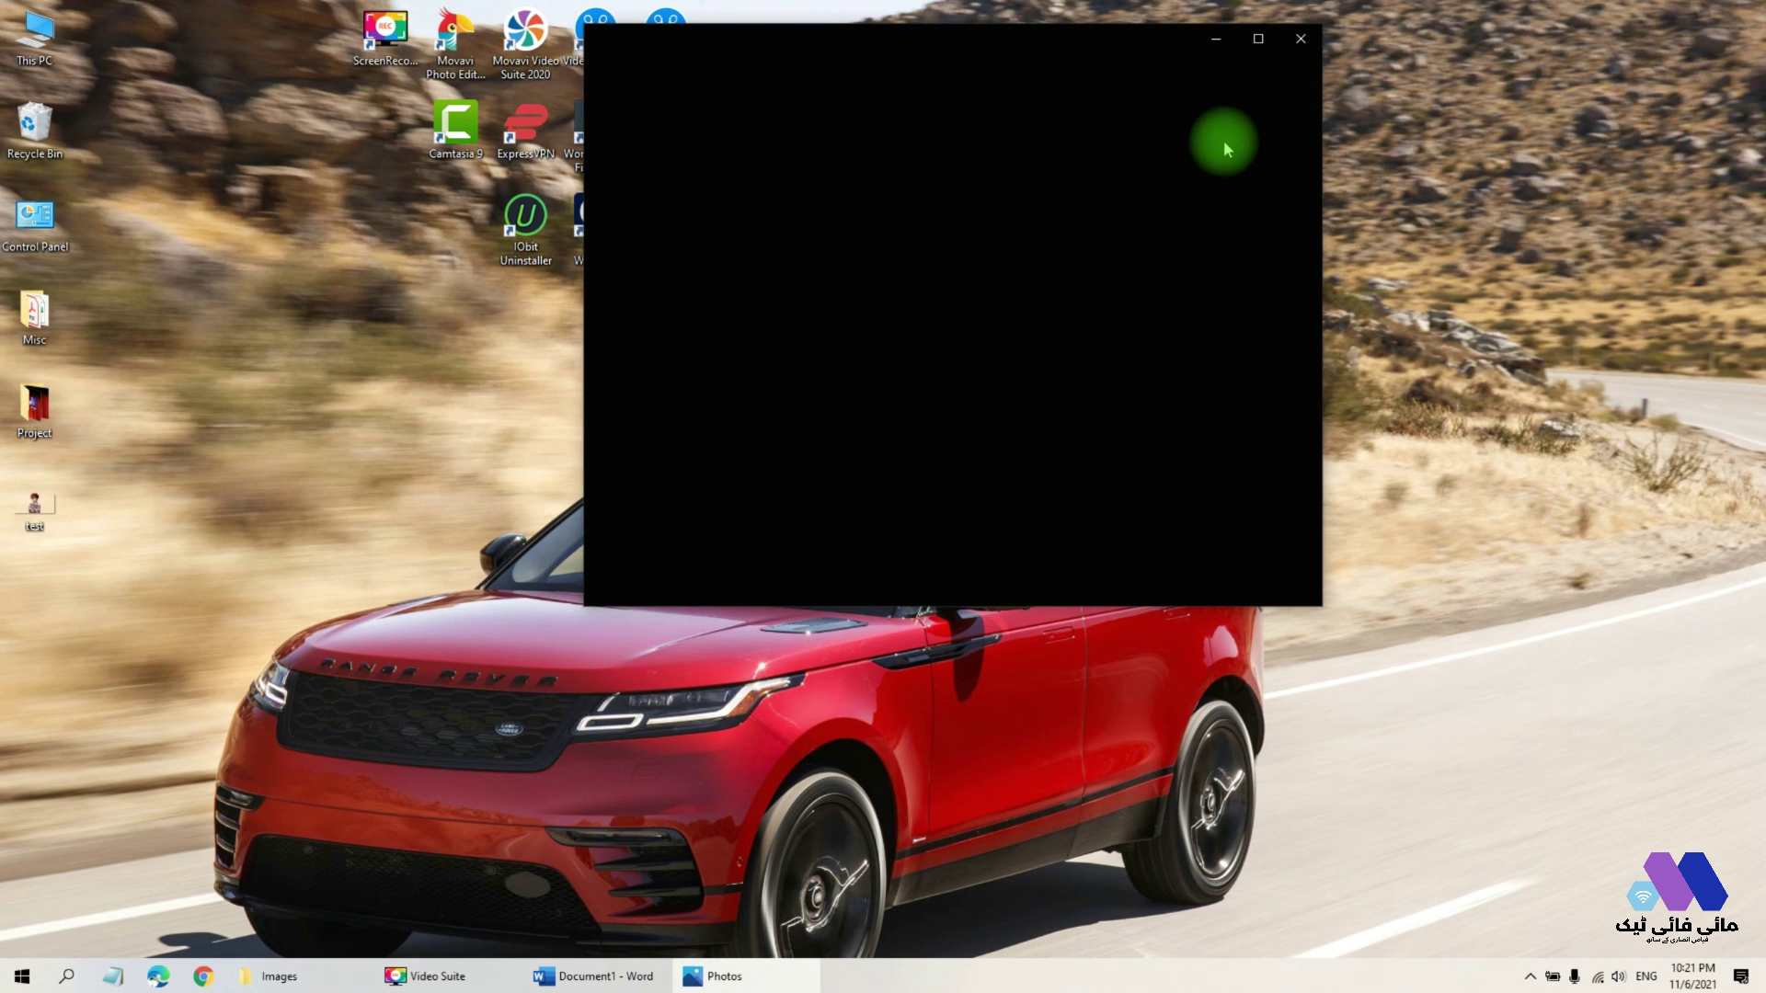
Step: Maximize the Photos window showing test.png
left_click(1259, 40)
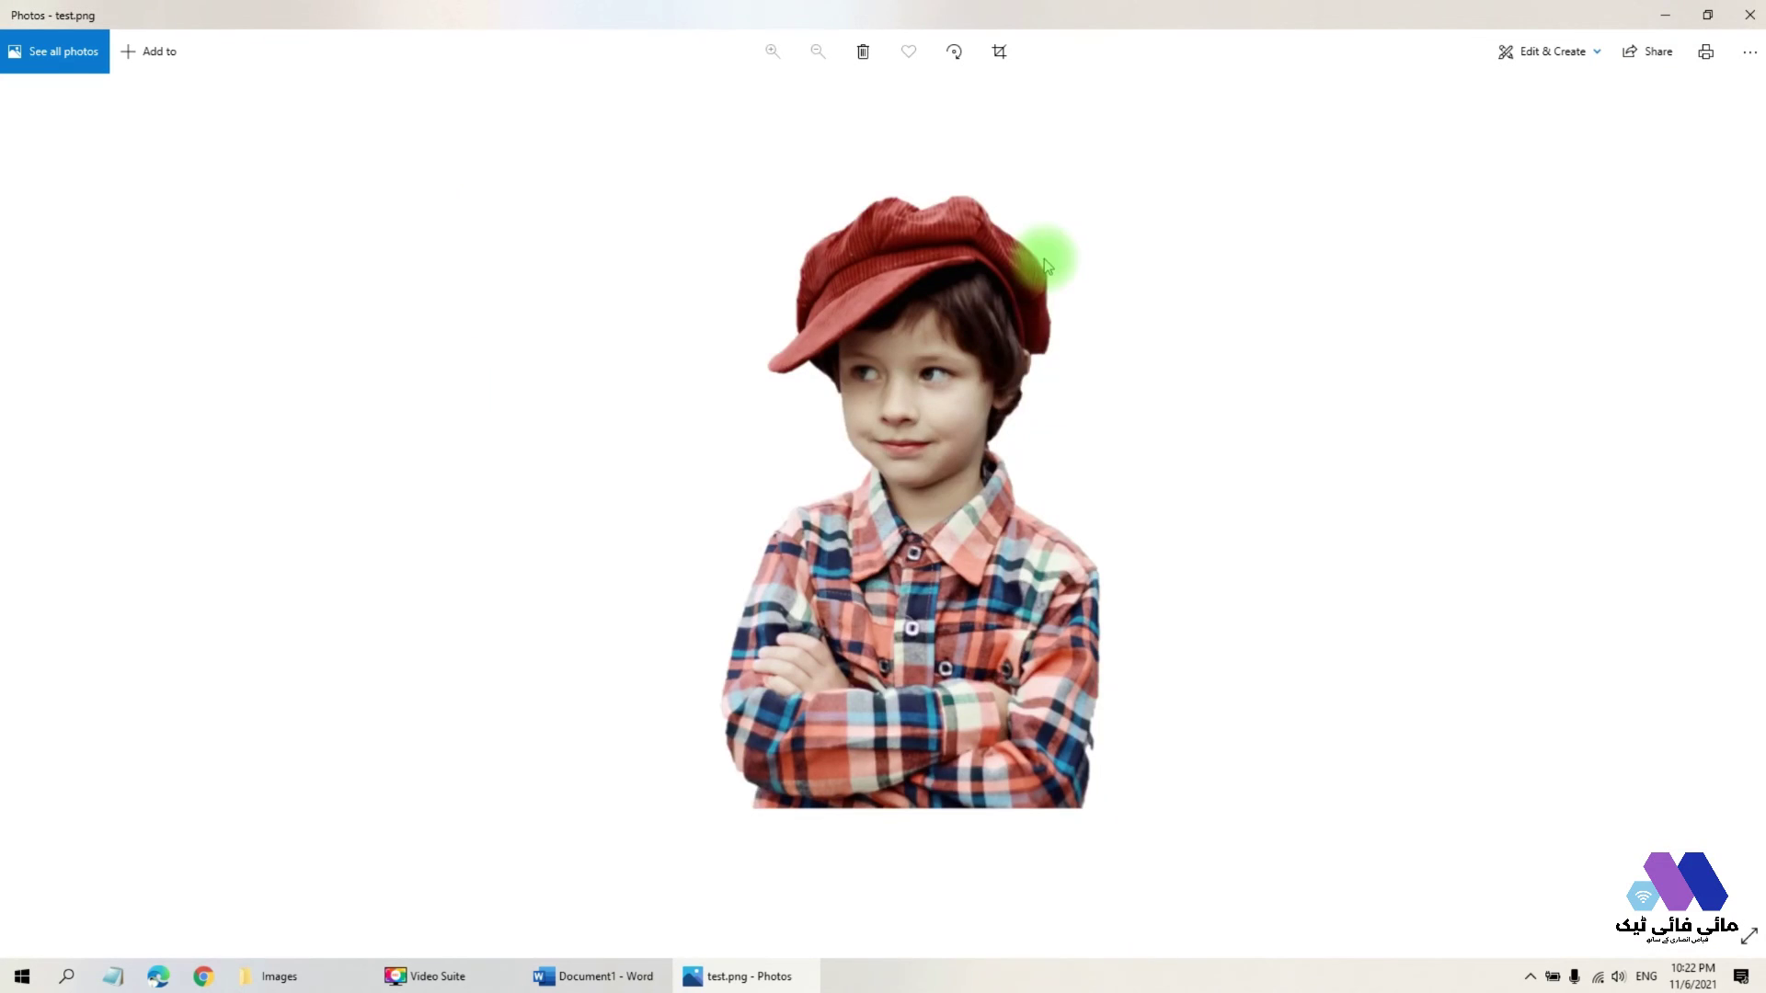